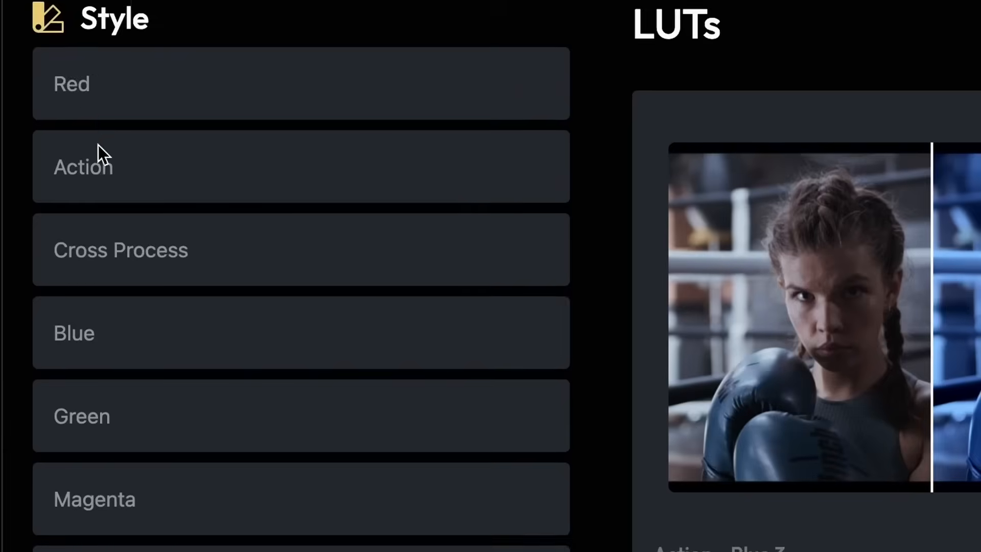
Download the SP-A25 LUT .cube file and apply it to node 01 of the pharmacy clip
{"action": "scroll", "coordinate": [33, 153], "scroll_direction": "down", "scroll_amount": 5}
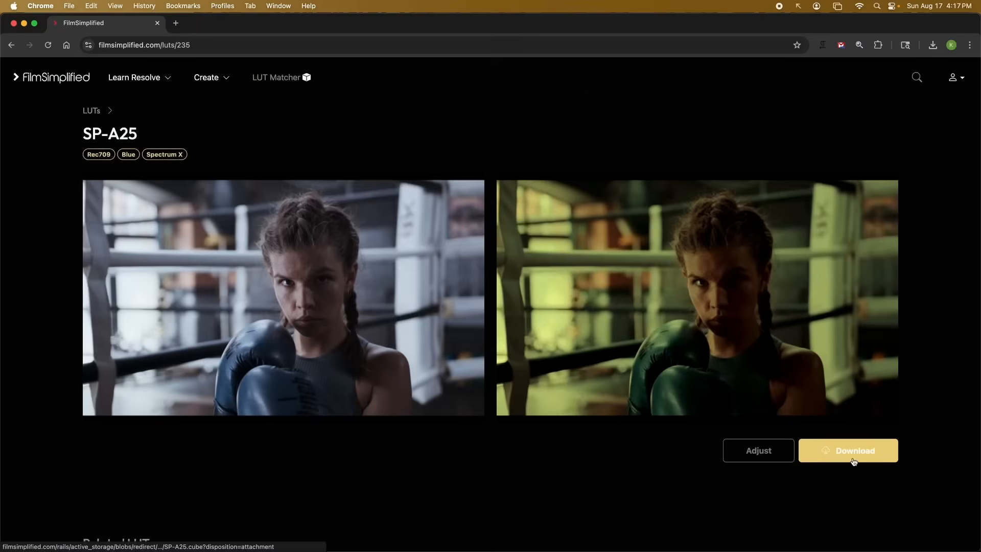
{"action": "left_click", "coordinate": [853, 450]}
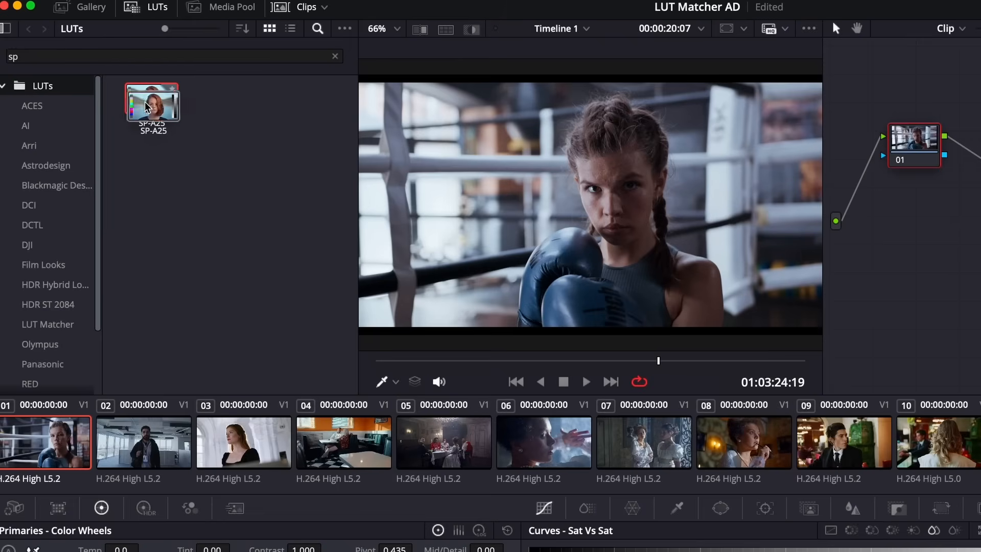
{"action": "left_click_drag", "start_coordinate": [146, 107], "coordinate": [914, 141]}
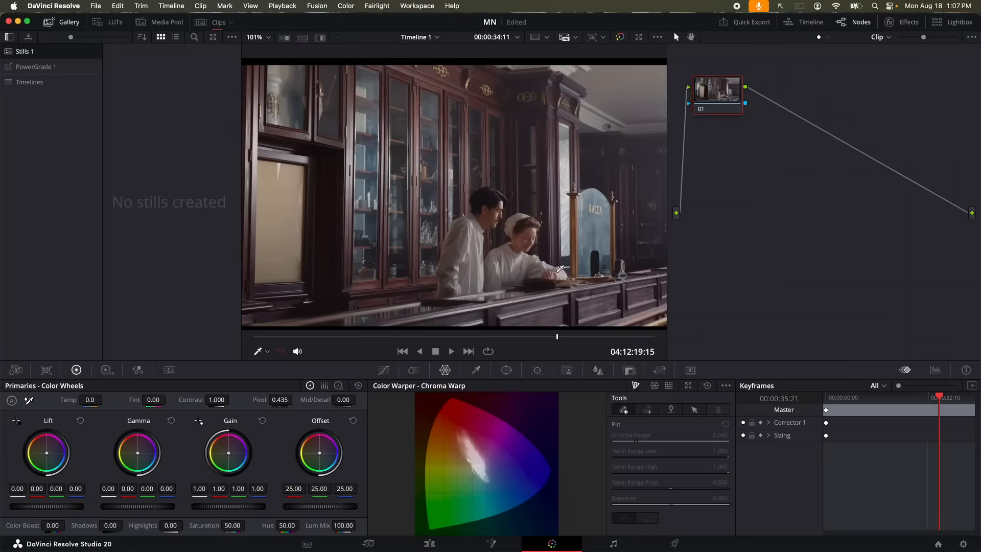
Zoom out the node view and add serial node 02 after node 01 with Alt+S
{"action": "scroll", "coordinate": [531, 233], "scroll_direction": "down", "scroll_amount": 2}
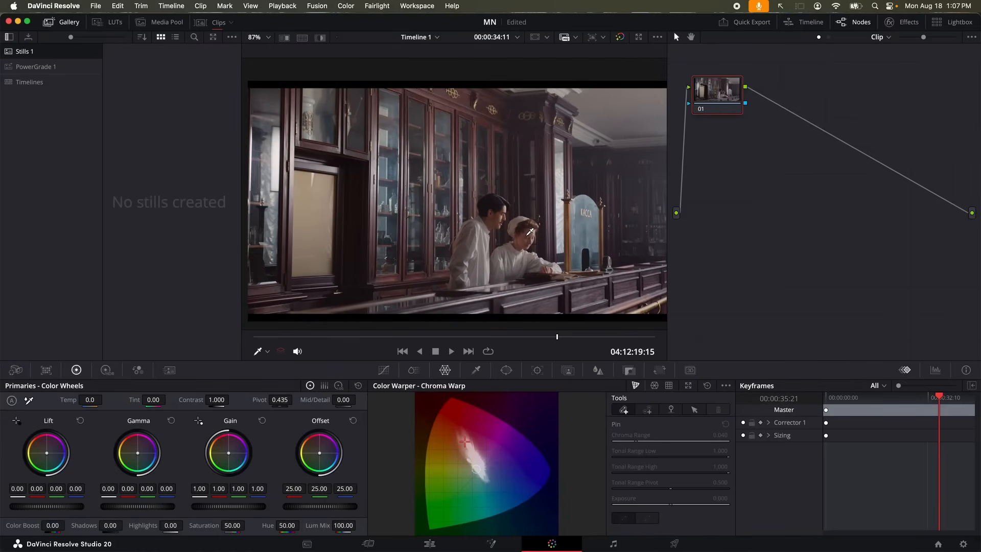
{"action": "key", "text": "alt+s"}
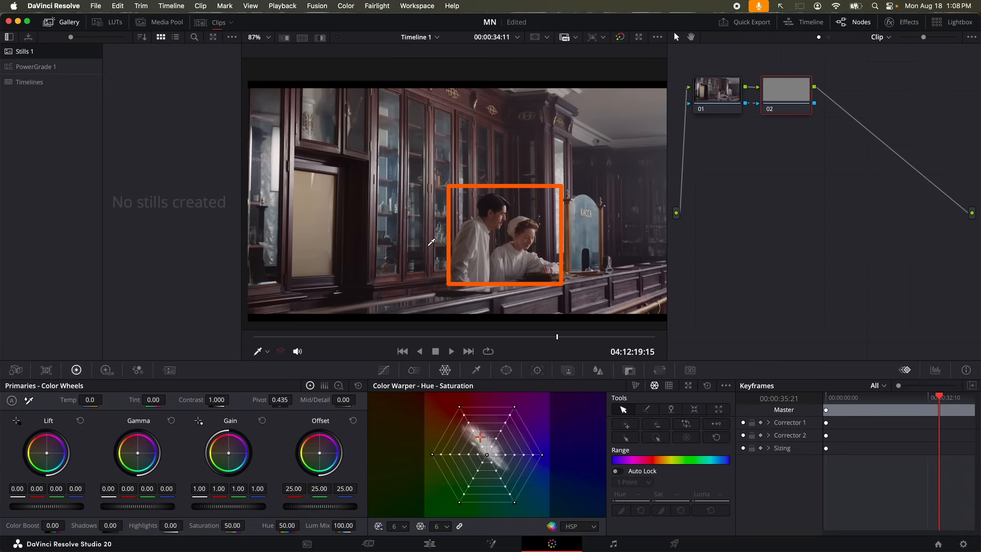
Save the project, try adjustments on node 02, then delete node 02 from the grade
{"action": "key", "text": "super+s"}
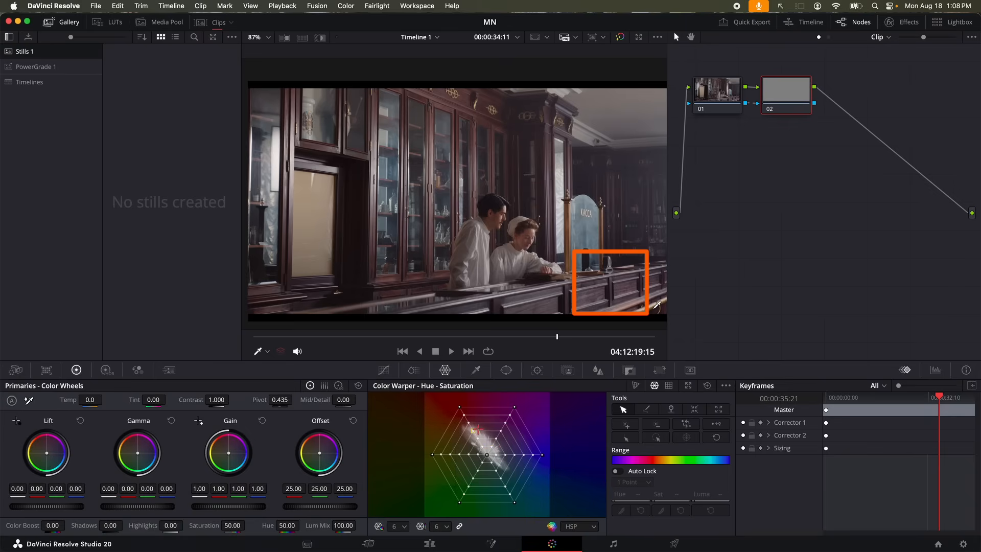
{"action": "mouse_move", "coordinate": [605, 262]}
{"action": "left_mouse_down"}
{"action": "mouse_move", "coordinate": [464, 197]}
{"action": "mouse_move", "coordinate": [478, 250]}
{"action": "mouse_move", "coordinate": [568, 307]}
{"action": "mouse_move", "coordinate": [627, 275]}
{"action": "mouse_move", "coordinate": [616, 254]}
{"action": "left_mouse_up"}
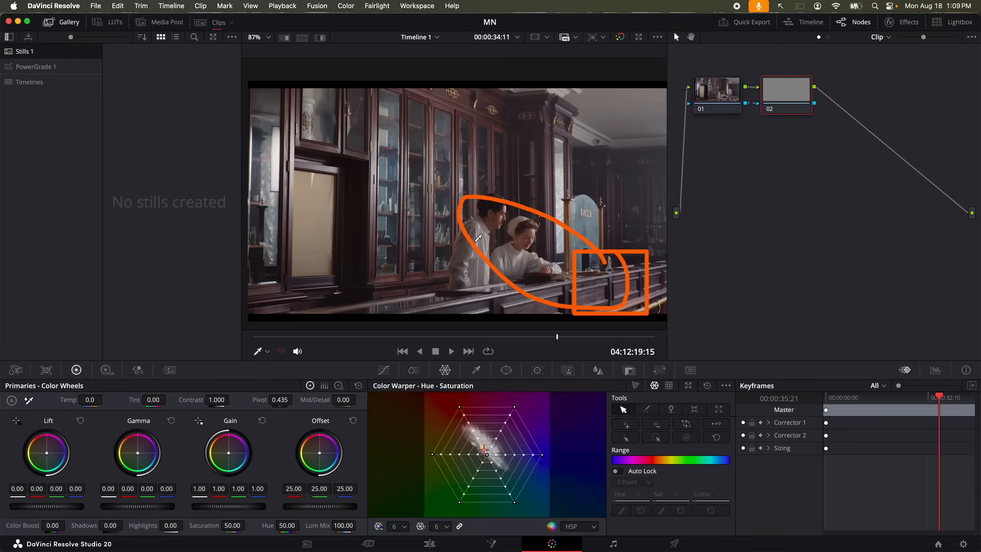
{"action": "left_click_drag", "start_coordinate": [258, 104], "coordinate": [433, 297]}
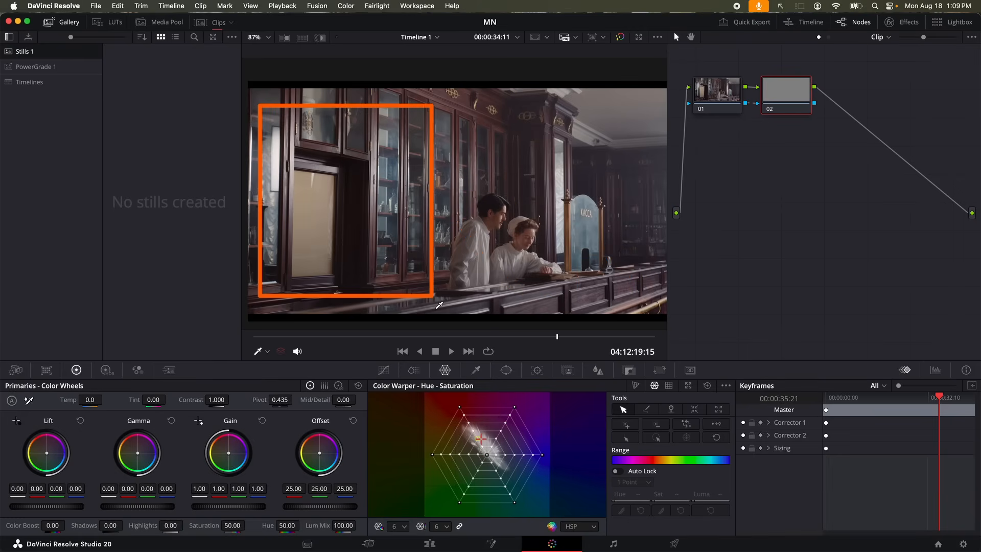
{"action": "left_click_drag", "start_coordinate": [269, 153], "coordinate": [368, 290]}
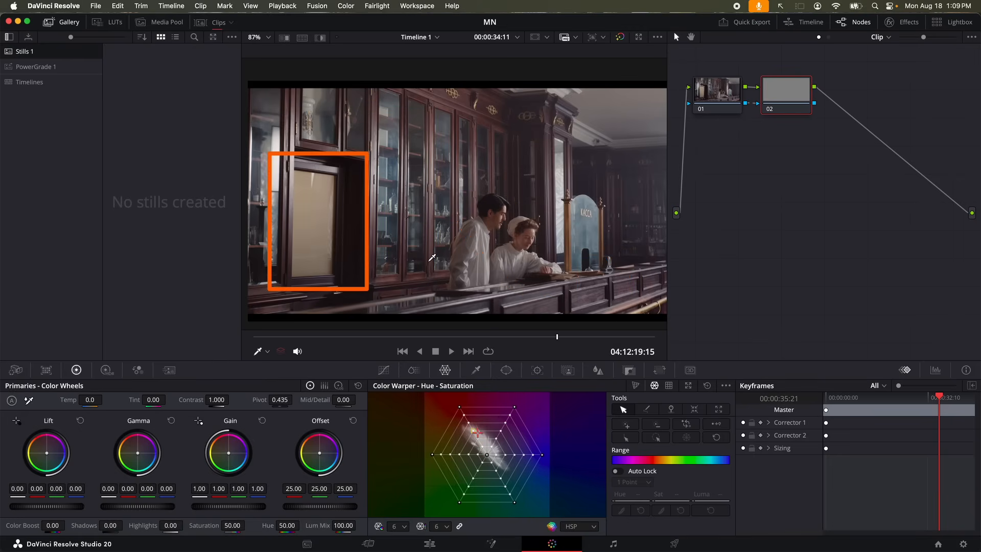
{"action": "left_click_drag", "start_coordinate": [526, 91], "coordinate": [673, 155]}
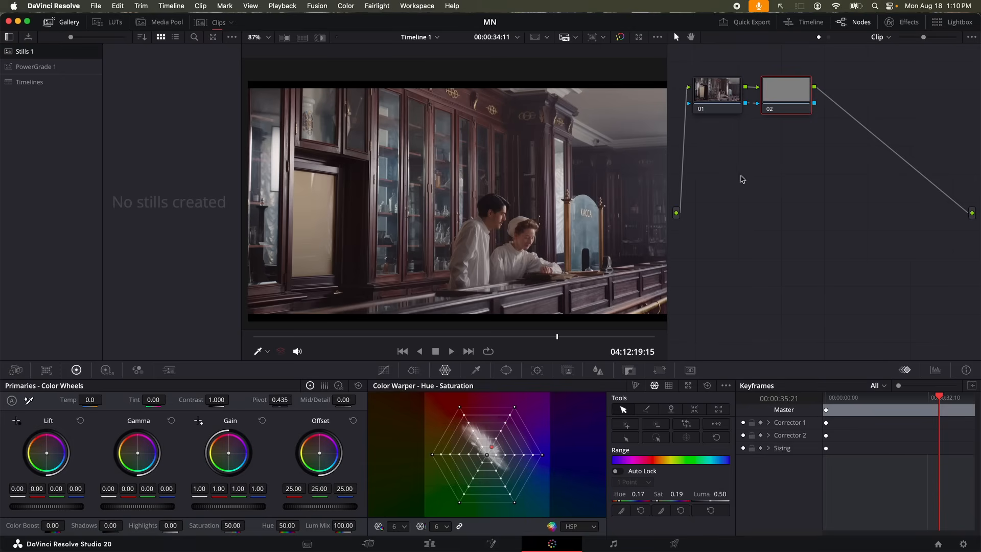
{"action": "key", "text": "Delete"}
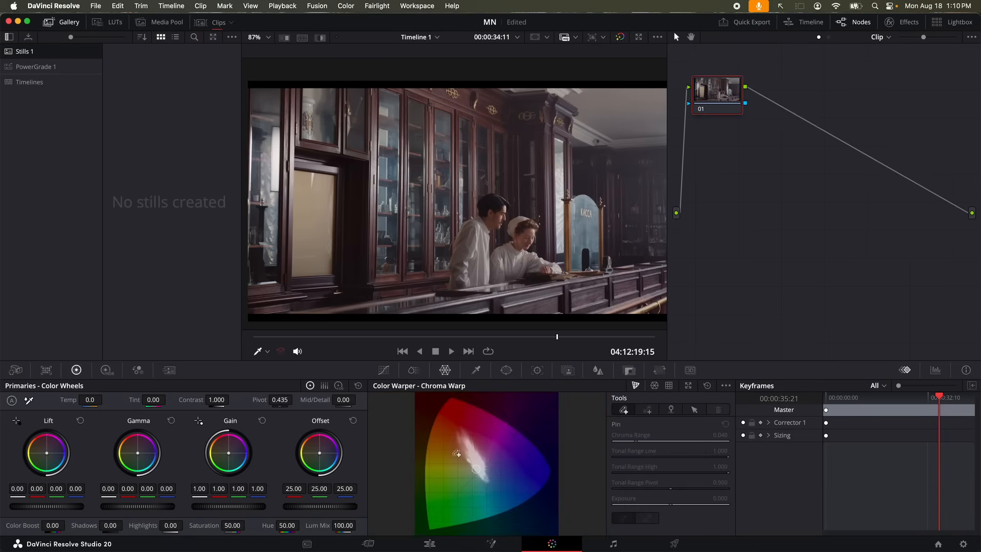
Draw a closed five-point curve window around the cabinets and the couple on node 01
{"action": "left_click", "coordinate": [512, 373]}
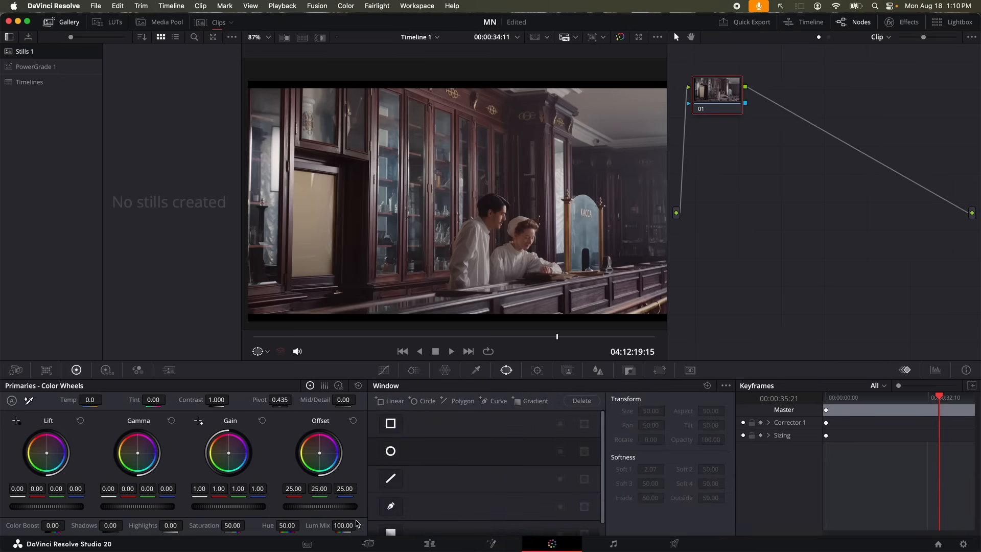
{"action": "left_click", "coordinate": [391, 506]}
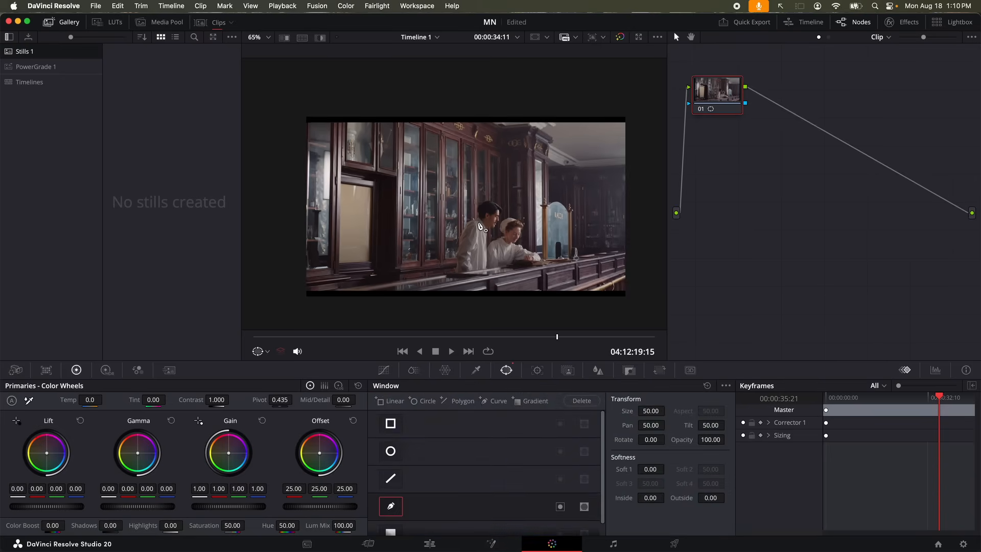
{"action": "left_click", "coordinate": [377, 104]}
{"action": "left_click", "coordinate": [642, 243]}
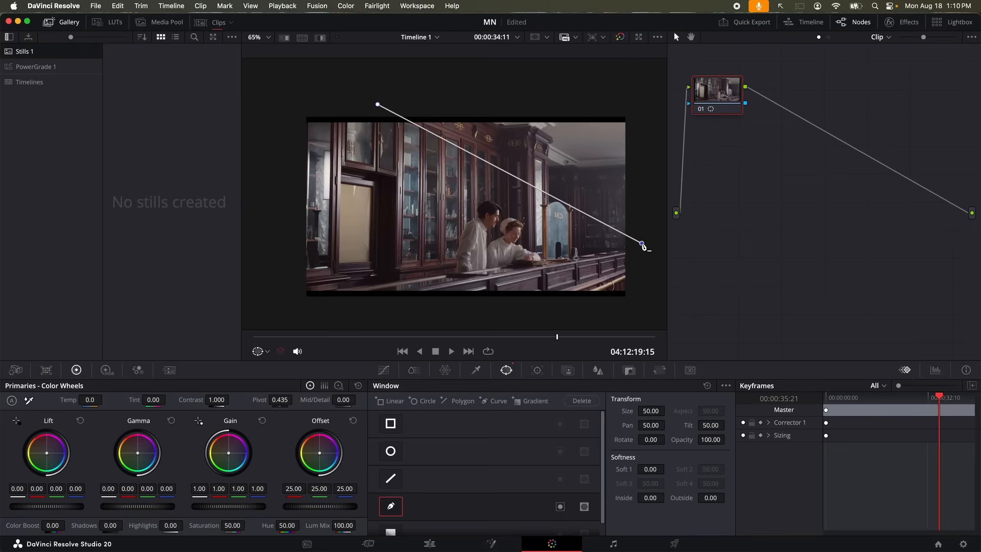
{"action": "left_click", "coordinate": [276, 324]}
{"action": "left_click", "coordinate": [260, 113]}
{"action": "left_click", "coordinate": [314, 81]}
{"action": "left_click", "coordinate": [377, 104]}
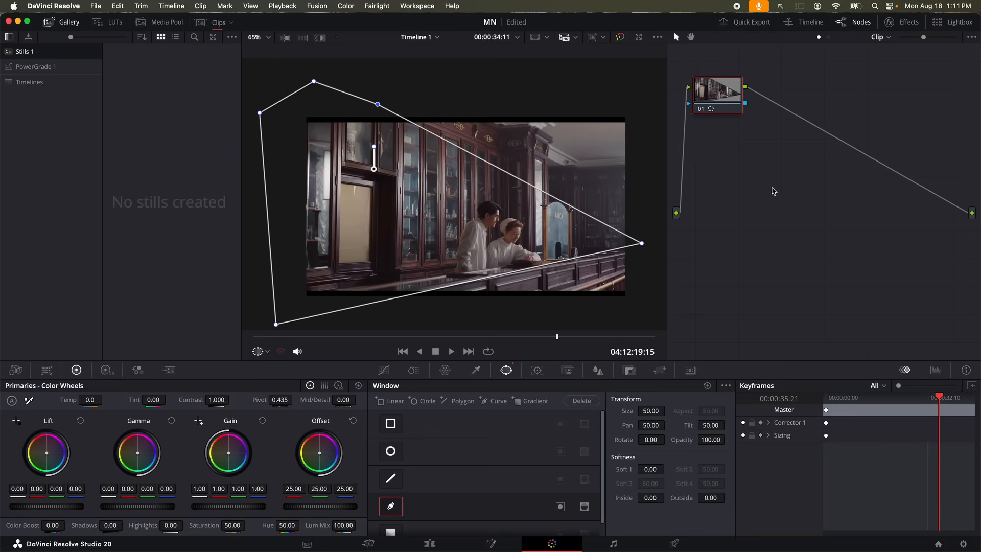
Preview the window with Highlight, then hide the window overlay and turn Highlight off
{"action": "left_click", "coordinate": [322, 39]}
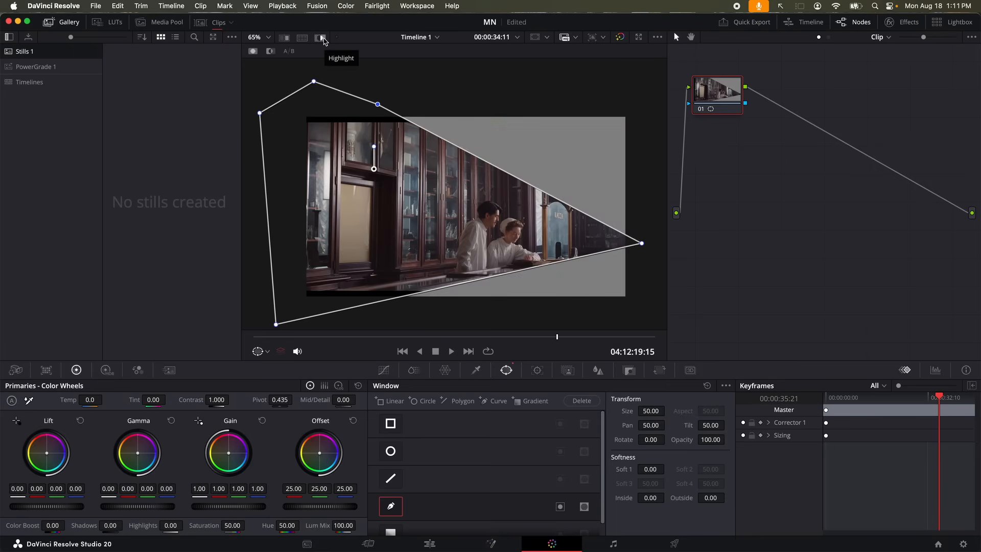
{"action": "left_click", "coordinate": [266, 352]}
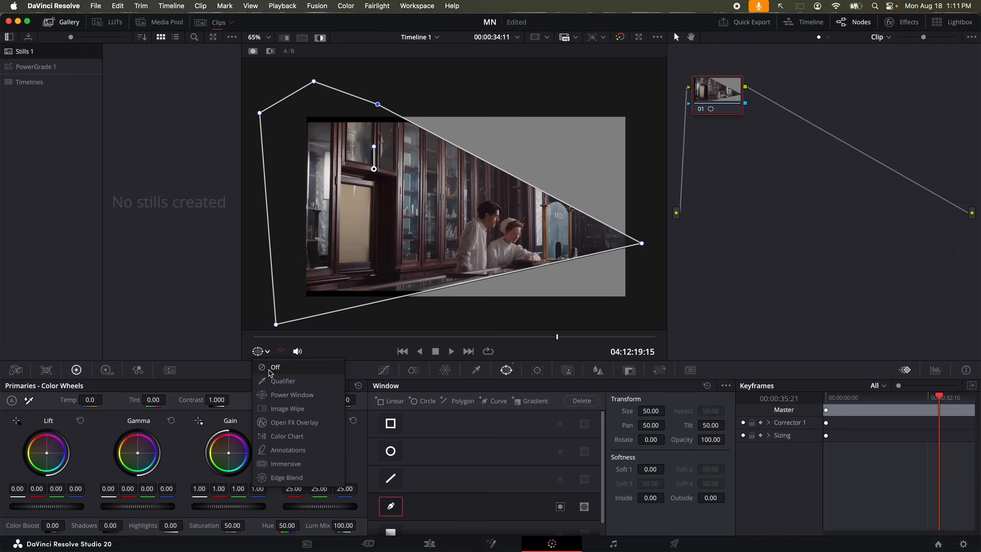
{"action": "left_click", "coordinate": [271, 370]}
{"action": "left_click", "coordinate": [321, 39]}
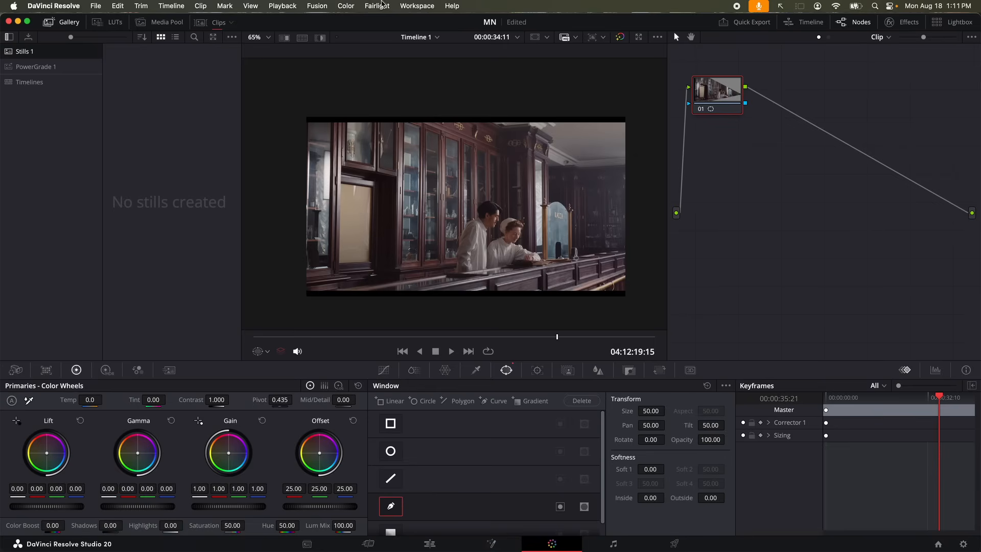
Add an outside node after node 01 and tint its excluded area blue with Offset
{"action": "left_click", "coordinate": [355, 6]}
{"action": "mouse_move", "coordinate": [360, 22]}
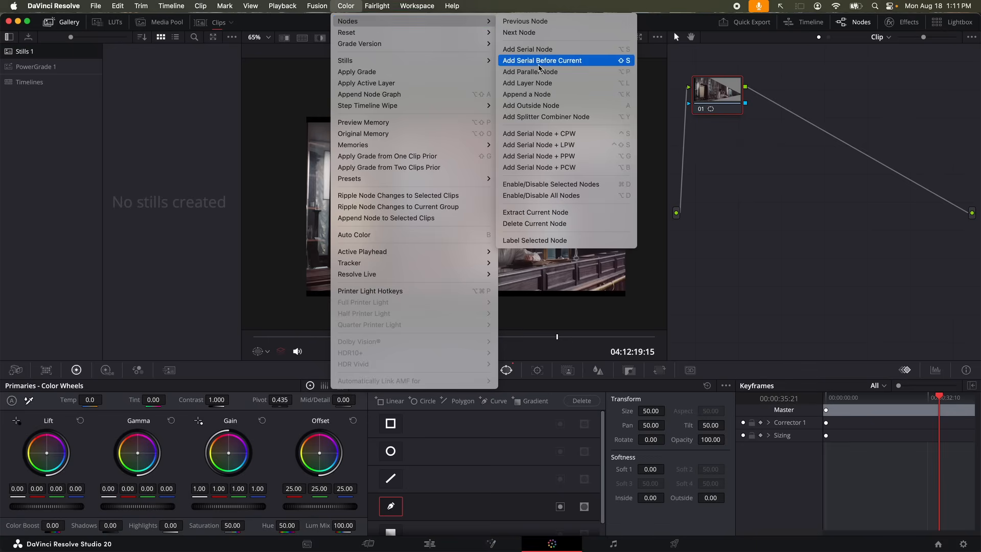
{"action": "left_click", "coordinate": [543, 105]}
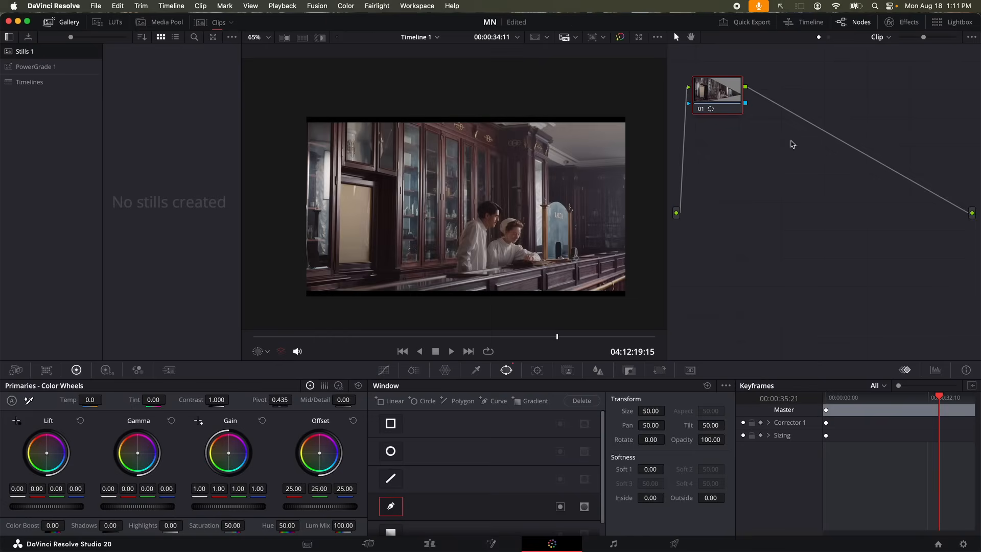
{"action": "left_click_drag", "start_coordinate": [316, 459], "coordinate": [333, 464]}
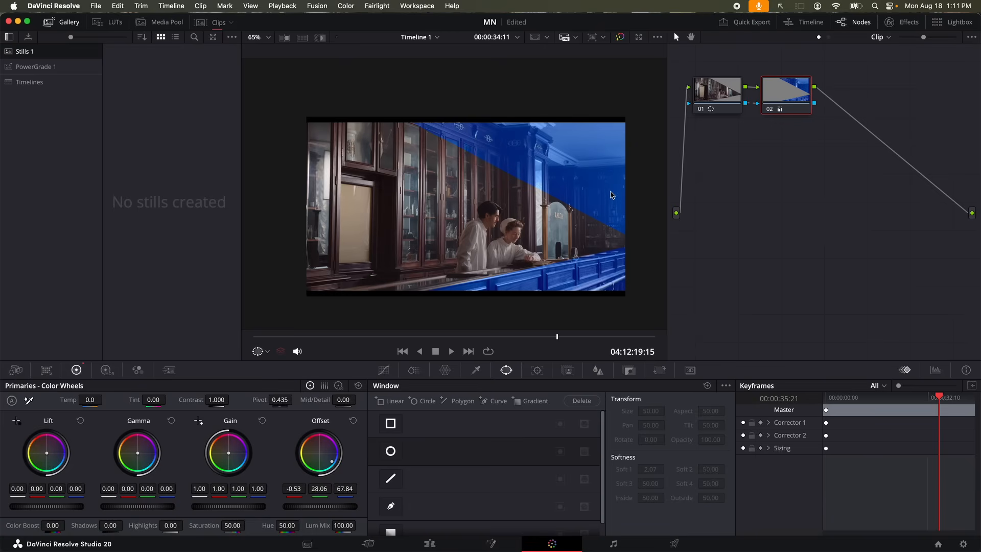
{"action": "left_click", "coordinate": [733, 99]}
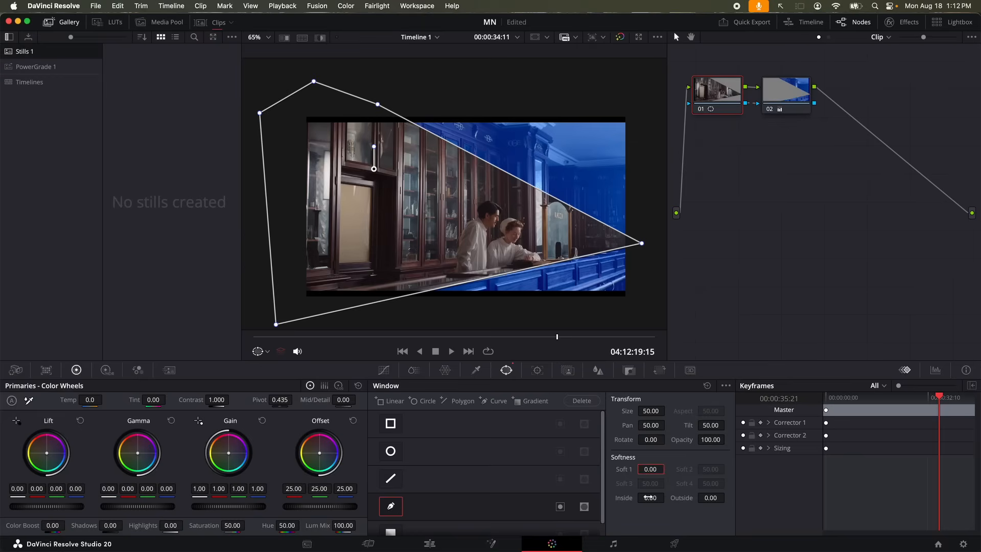
Feather node 01's window: Inside 17.26, Outside 10.12, Soft 1 25.08
{"action": "left_click_drag", "start_coordinate": [650, 497], "coordinate": [651, 497]}
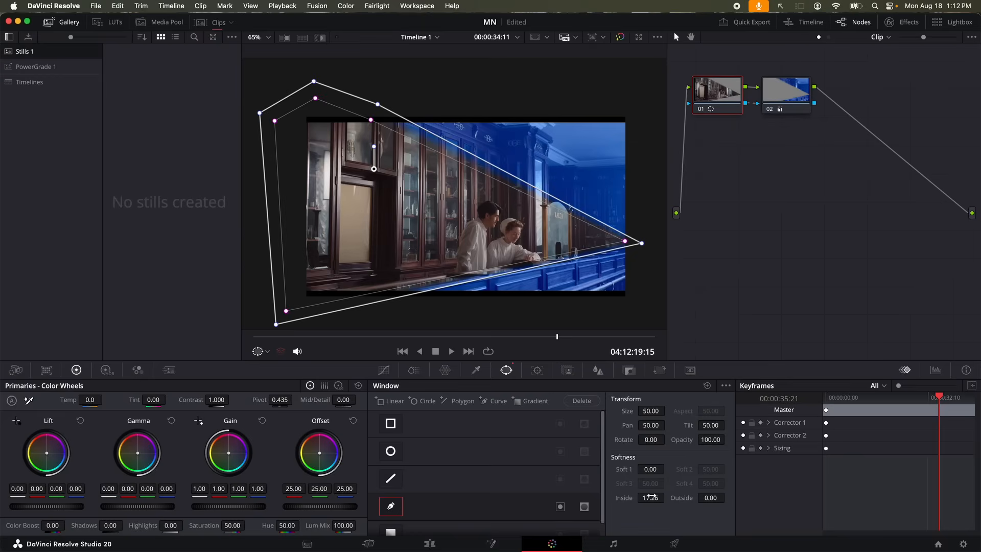
{"action": "left_click_drag", "start_coordinate": [713, 498], "coordinate": [714, 497]}
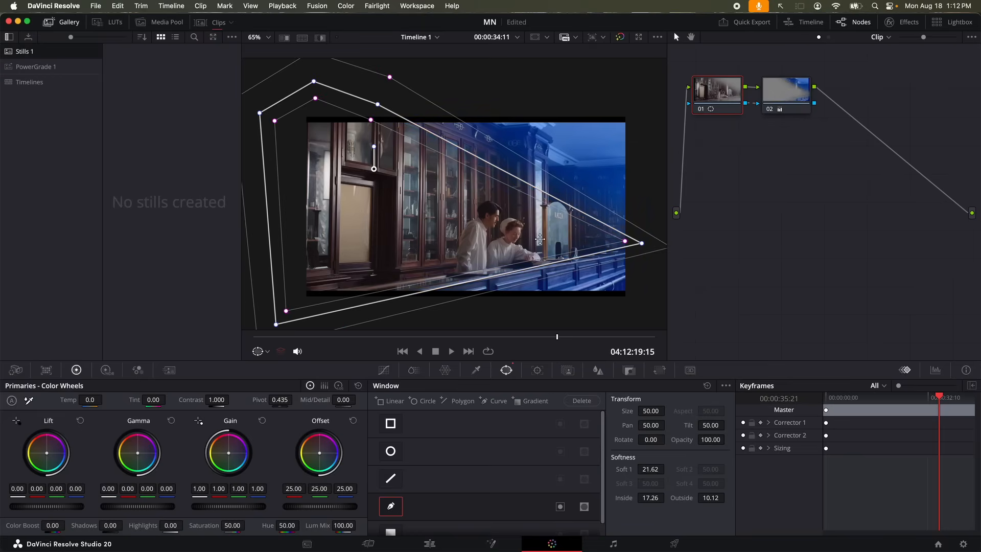
{"action": "left_click", "coordinate": [267, 356]}
{"action": "left_click", "coordinate": [275, 379]}
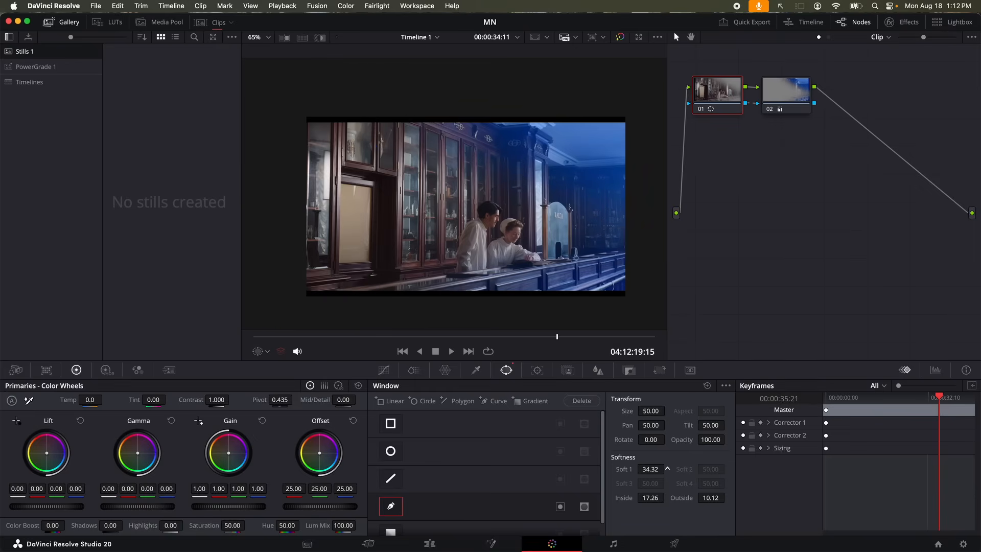
{"action": "left_click_drag", "start_coordinate": [668, 469], "coordinate": [554, 405]}
Reset node 02's primaries to remove the blue tint and hide the window overlay
{"action": "left_click", "coordinate": [795, 97]}
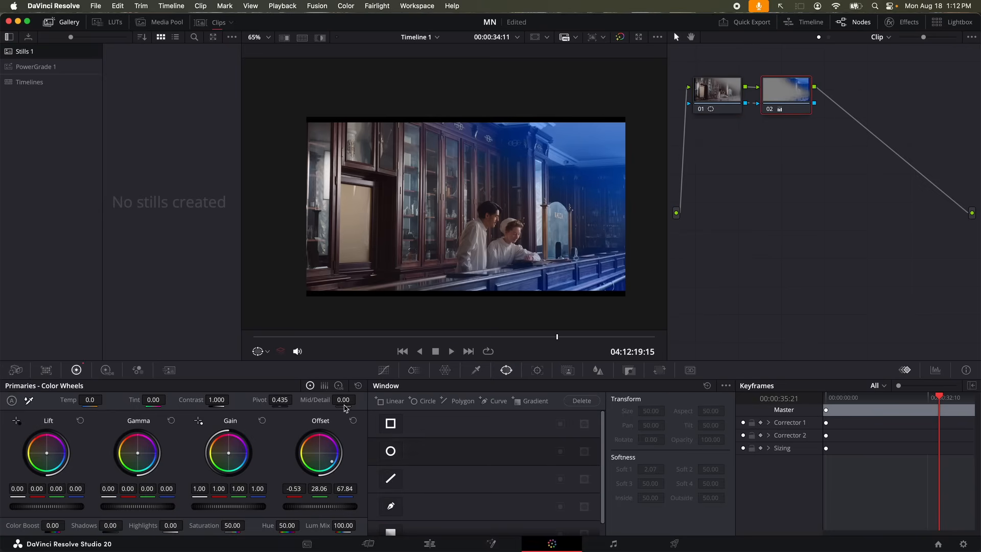
{"action": "left_click", "coordinate": [359, 387]}
{"action": "left_click", "coordinate": [718, 96]}
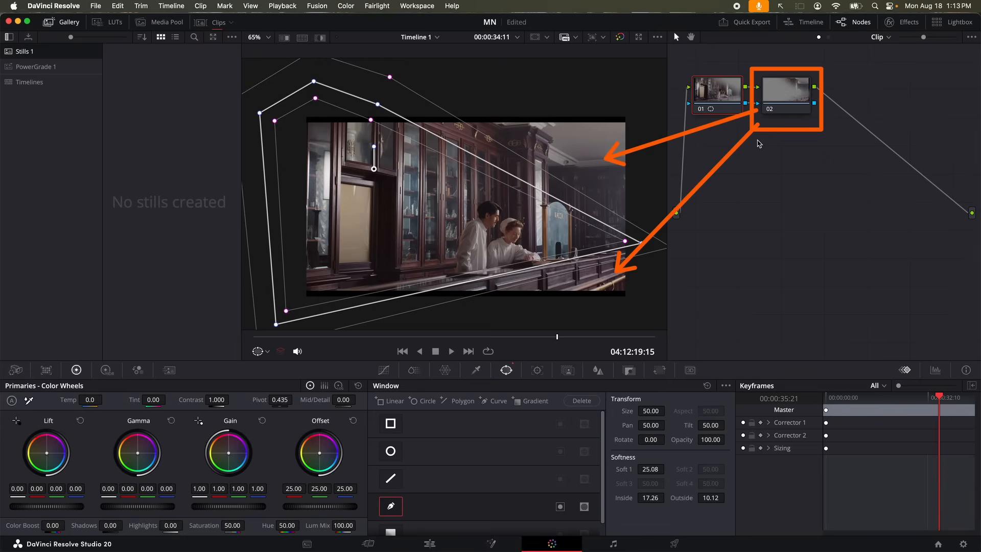
{"action": "left_click", "coordinate": [267, 352]}
{"action": "left_click", "coordinate": [268, 365]}
{"action": "left_click", "coordinate": [787, 96]}
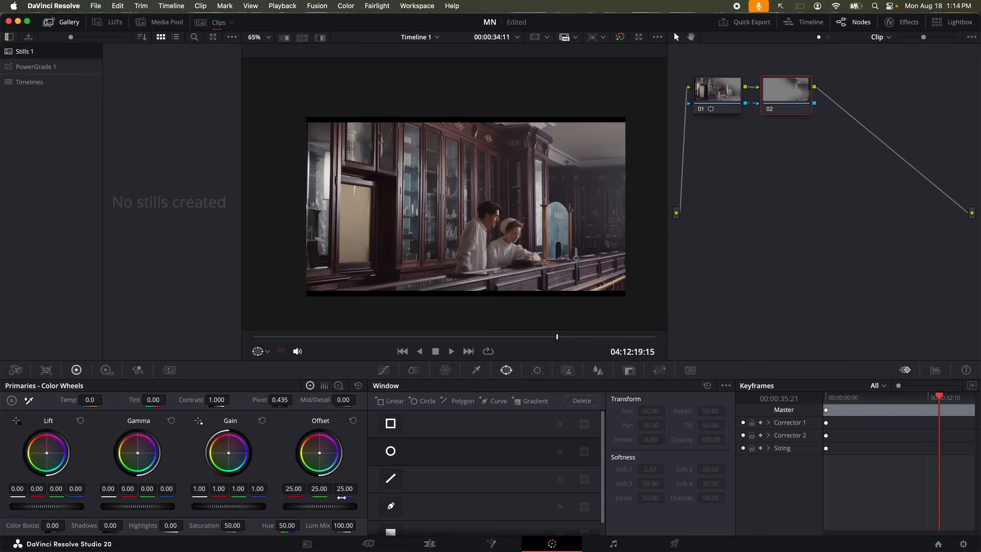
Lower node 02's offset to -0.10 to darken the area outside the window
{"action": "mouse_move", "coordinate": [322, 506]}
{"action": "left_mouse_down"}
{"action": "mouse_move", "coordinate": [283, 506]}
{"action": "mouse_move", "coordinate": [331, 510]}
{"action": "left_mouse_up"}
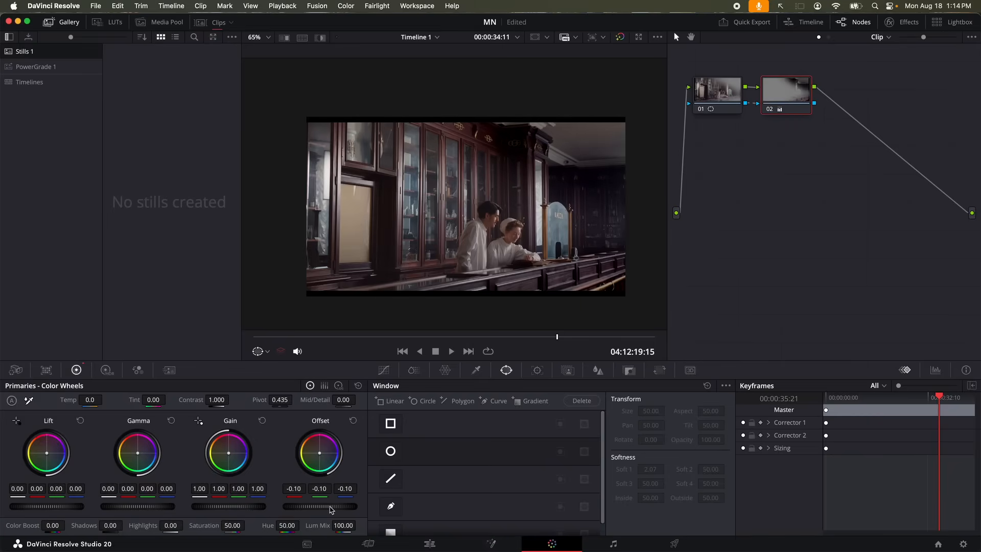
Try gain and gamma on node 02, then settle on lowering its offset to about -10.90
{"action": "left_click", "coordinate": [358, 385]}
{"action": "left_click_drag", "start_coordinate": [243, 507], "coordinate": [215, 509]}
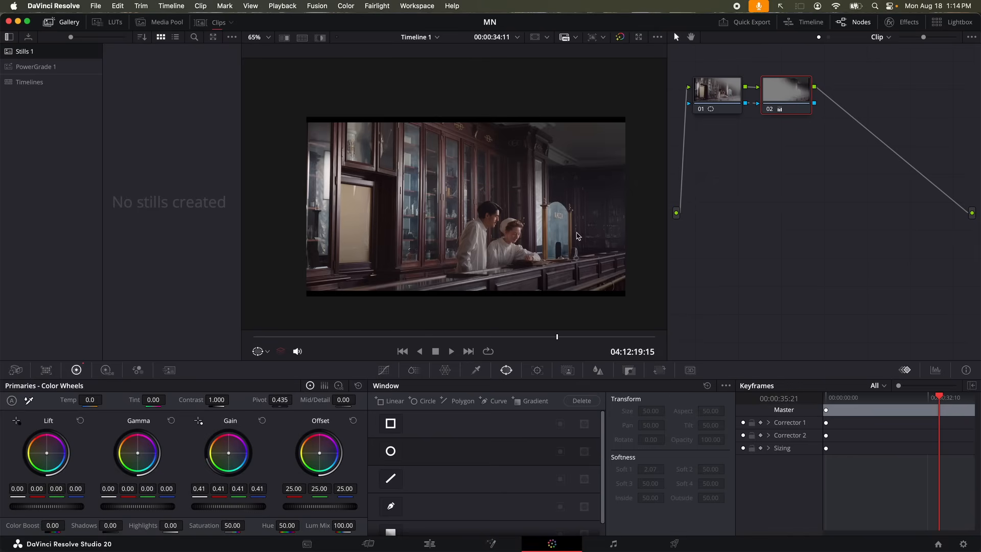
{"action": "left_click", "coordinate": [262, 421]}
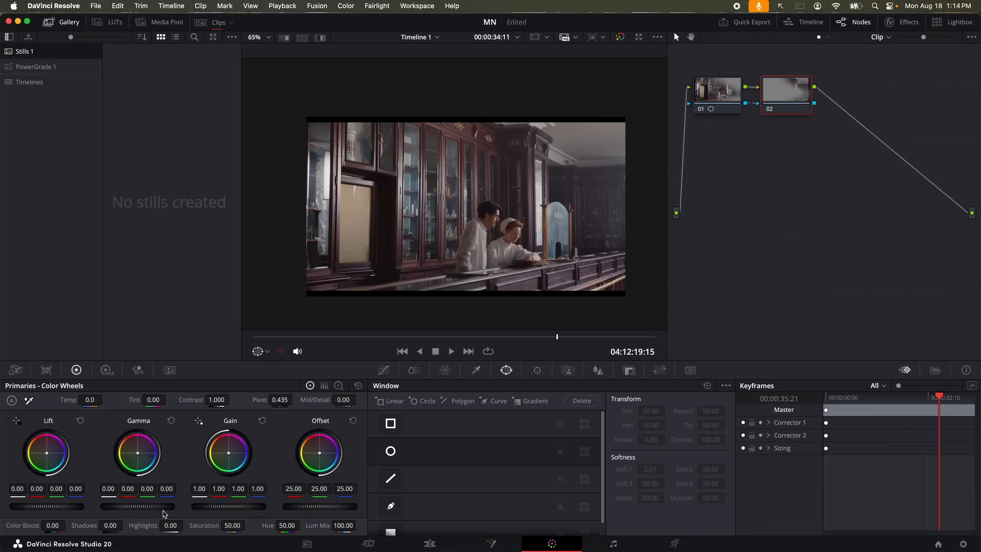
{"action": "left_click_drag", "start_coordinate": [161, 509], "coordinate": [125, 508]}
{"action": "left_click", "coordinate": [357, 385]}
{"action": "mouse_move", "coordinate": [322, 509]}
{"action": "left_mouse_down"}
{"action": "mouse_move", "coordinate": [294, 509]}
{"action": "mouse_move", "coordinate": [330, 509]}
{"action": "mouse_move", "coordinate": [307, 509]}
{"action": "left_mouse_up"}
Toggle bypass to compare against the ungraded image, then add serial node 03
{"action": "key", "text": "shift+d"}
{"action": "key", "text": "shift+d"}
{"action": "key", "text": "shift+d"}
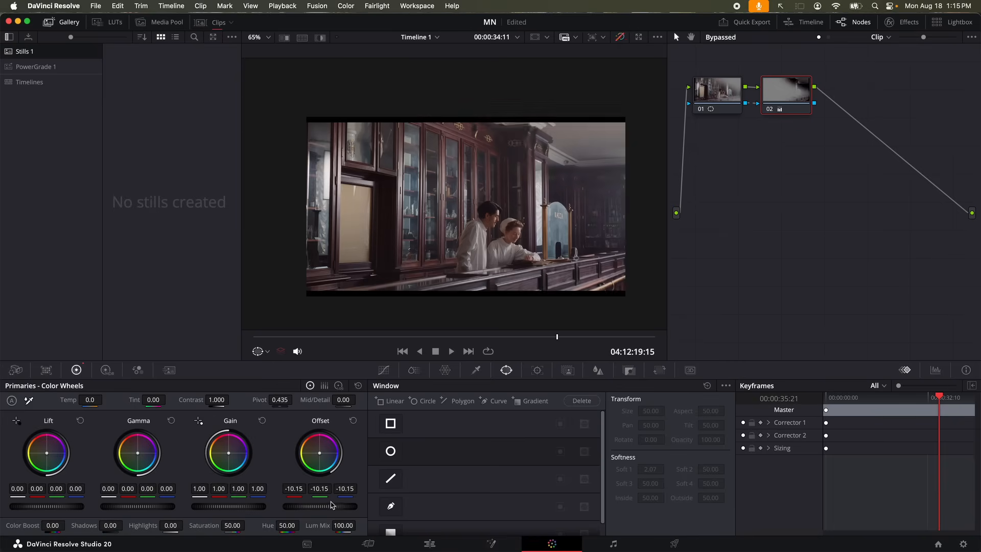
{"action": "key", "text": "shift+d"}
{"action": "key", "text": "shift+d"}
{"action": "key", "text": "shift+d"}
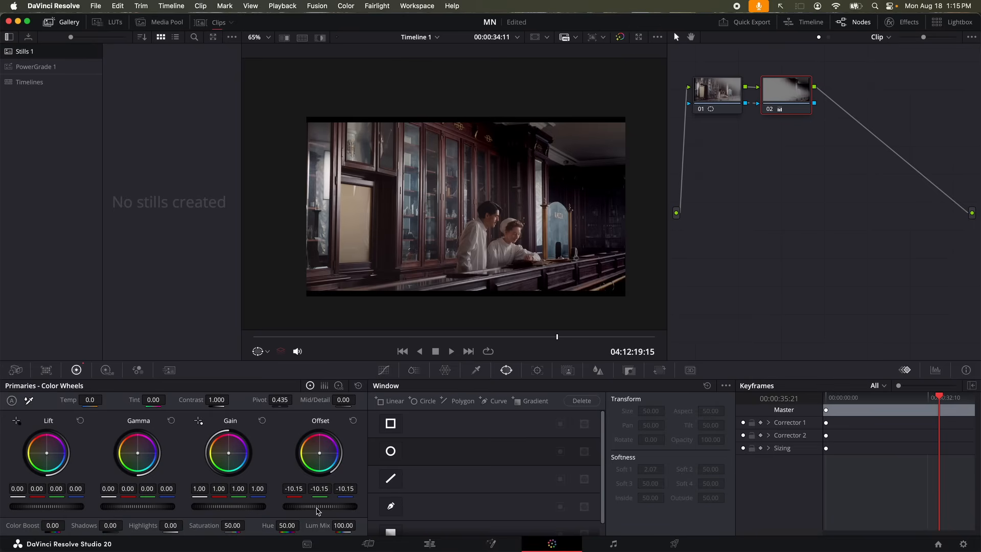
{"action": "scroll", "coordinate": [317, 508], "scroll_direction": "down", "scroll_amount": 2}
{"action": "key", "text": "alt+s"}
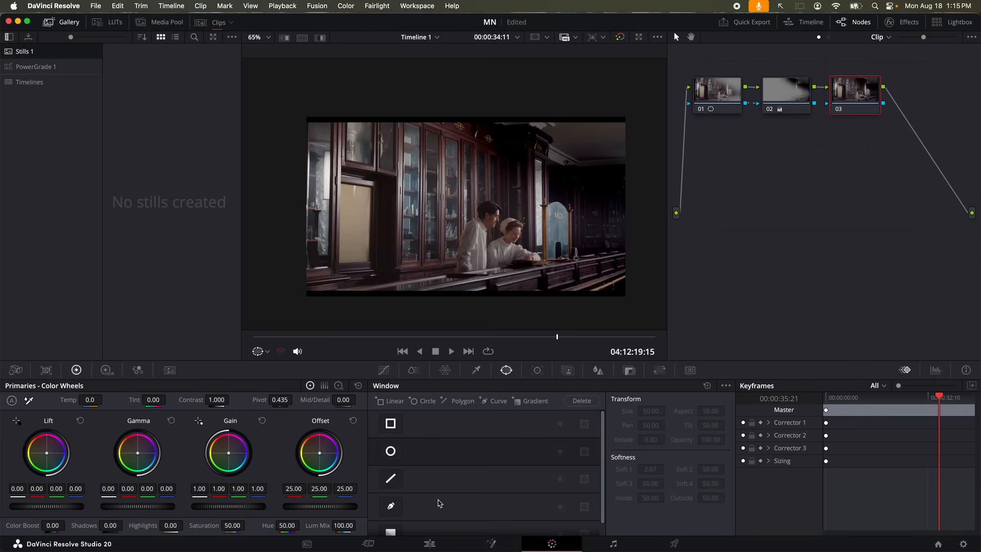
Add a left-to-right gradient window on node 03, using a red tint to position it
{"action": "scroll", "coordinate": [435, 507], "scroll_direction": "down", "scroll_amount": 1}
{"action": "left_click", "coordinate": [390, 519]}
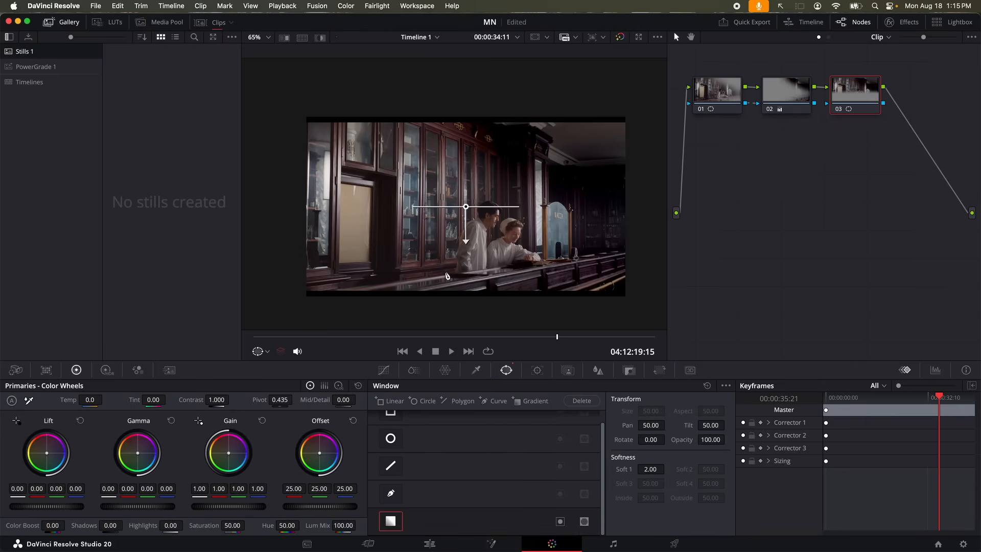
{"action": "left_click_drag", "start_coordinate": [462, 247], "coordinate": [613, 210]}
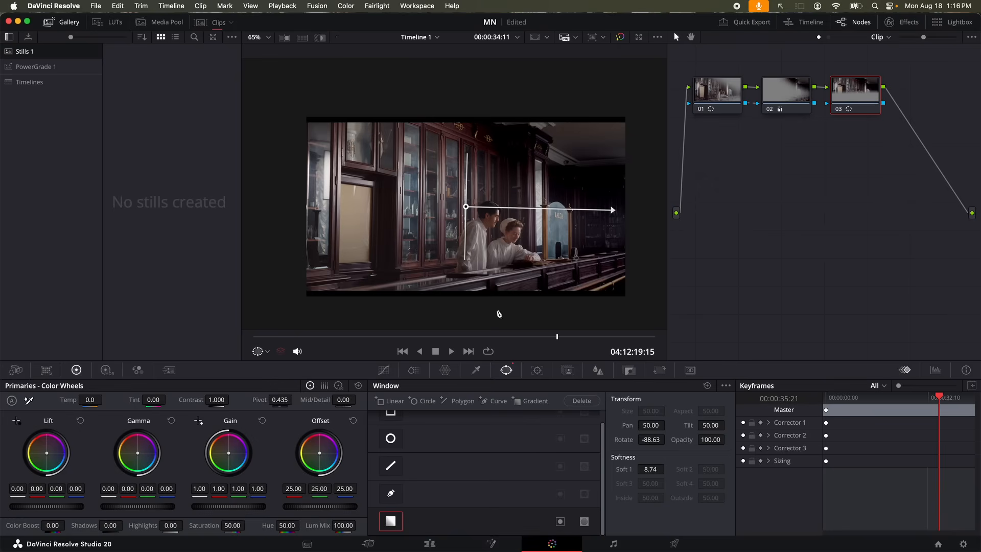
{"action": "left_click_drag", "start_coordinate": [304, 469], "coordinate": [310, 439]}
{"action": "left_click_drag", "start_coordinate": [458, 211], "coordinate": [264, 216]}
{"action": "left_click_drag", "start_coordinate": [405, 217], "coordinate": [519, 218]}
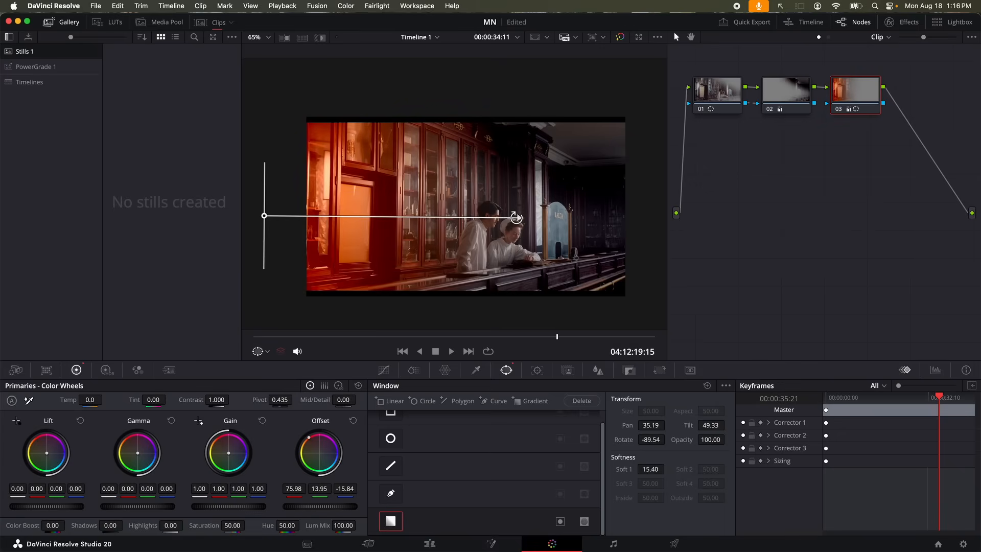
Remove the red tint, hide the gradient handles, and reset node 03's primaries
{"action": "left_click", "coordinate": [354, 421]}
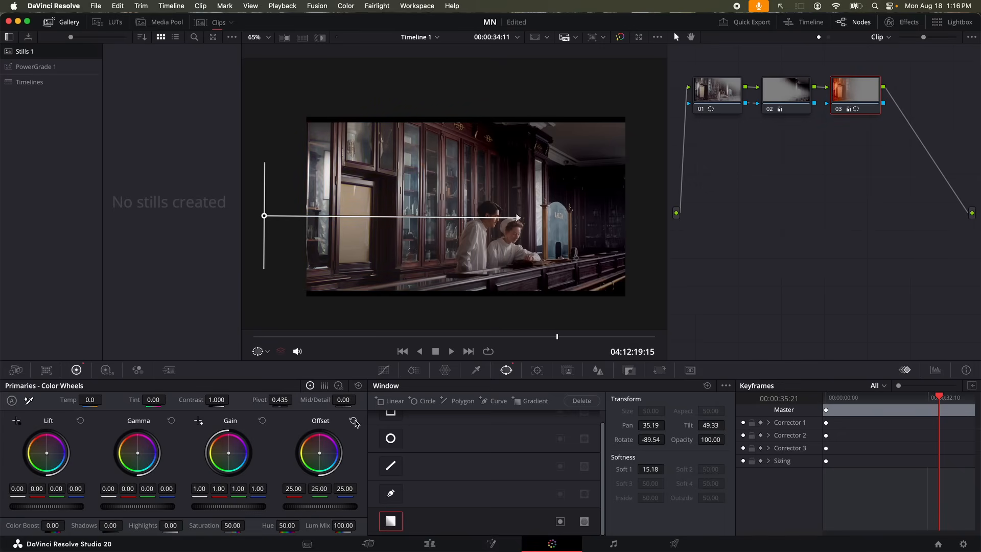
{"action": "left_click_drag", "start_coordinate": [158, 508], "coordinate": [152, 508]}
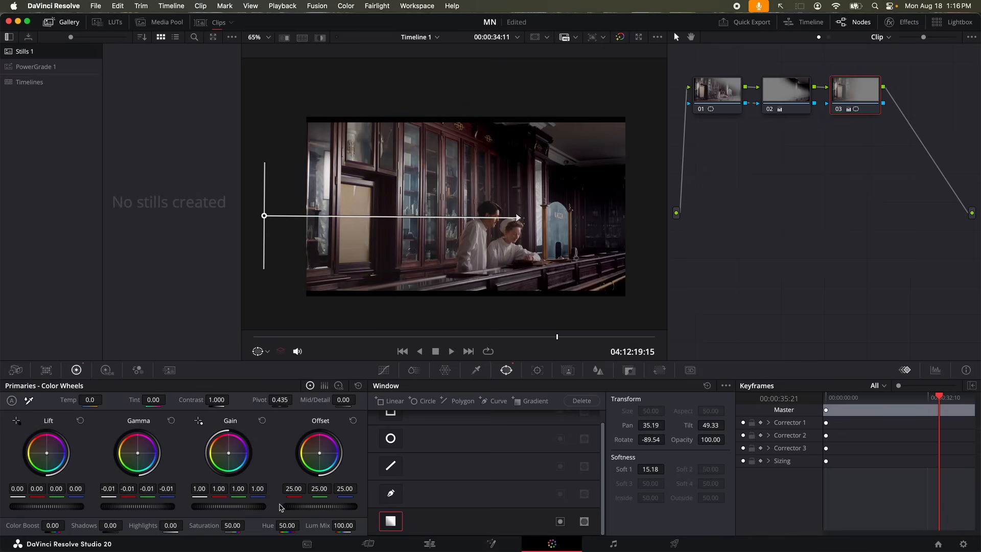
{"action": "mouse_move", "coordinate": [322, 511]}
{"action": "left_mouse_down"}
{"action": "mouse_move", "coordinate": [294, 512]}
{"action": "mouse_move", "coordinate": [330, 509]}
{"action": "left_mouse_up"}
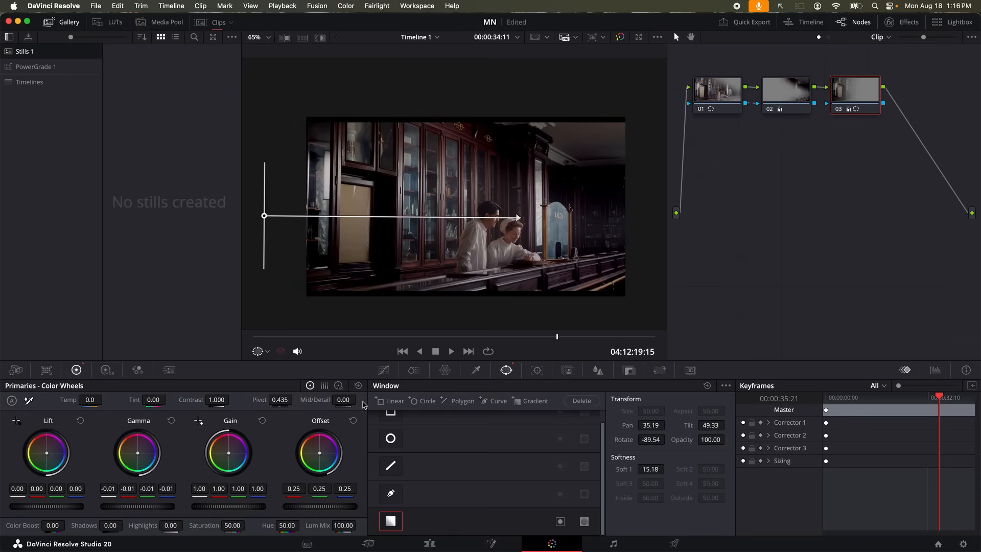
{"action": "left_click", "coordinate": [258, 351]}
{"action": "left_click", "coordinate": [266, 367]}
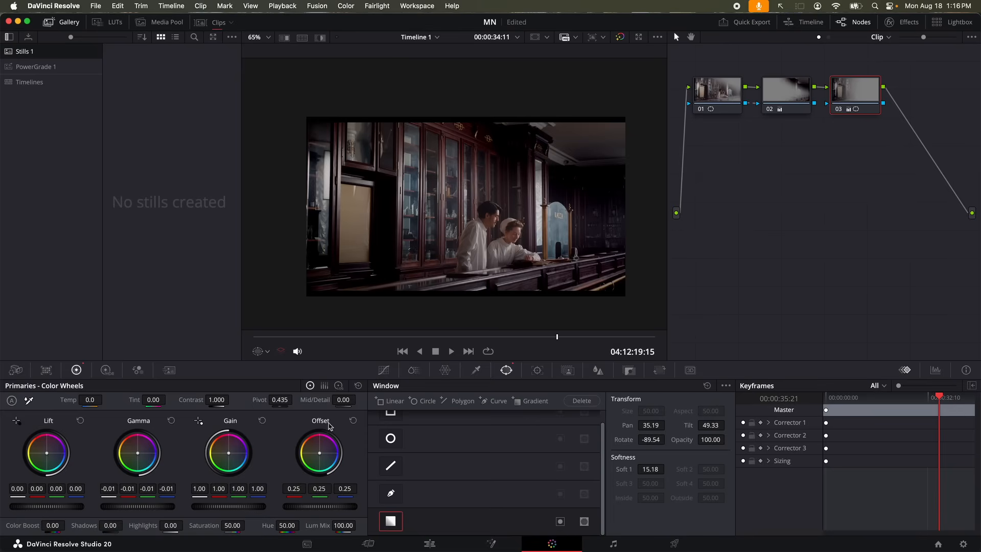
{"action": "left_click", "coordinate": [360, 389]}
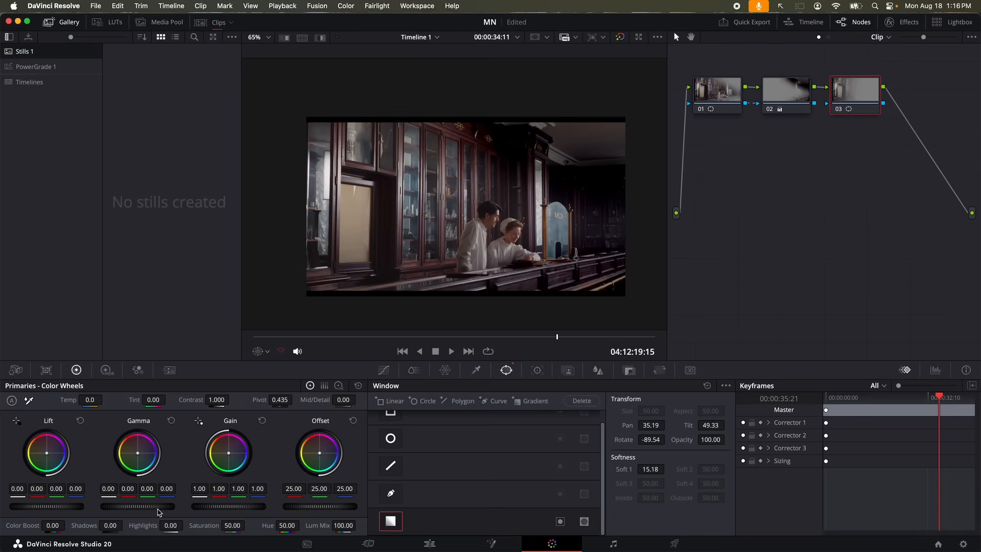
Set node 03's gamma to -0.40 and lift to 0.05, then add serial node 04
{"action": "scroll", "coordinate": [158, 513], "scroll_direction": "down", "scroll_amount": 10}
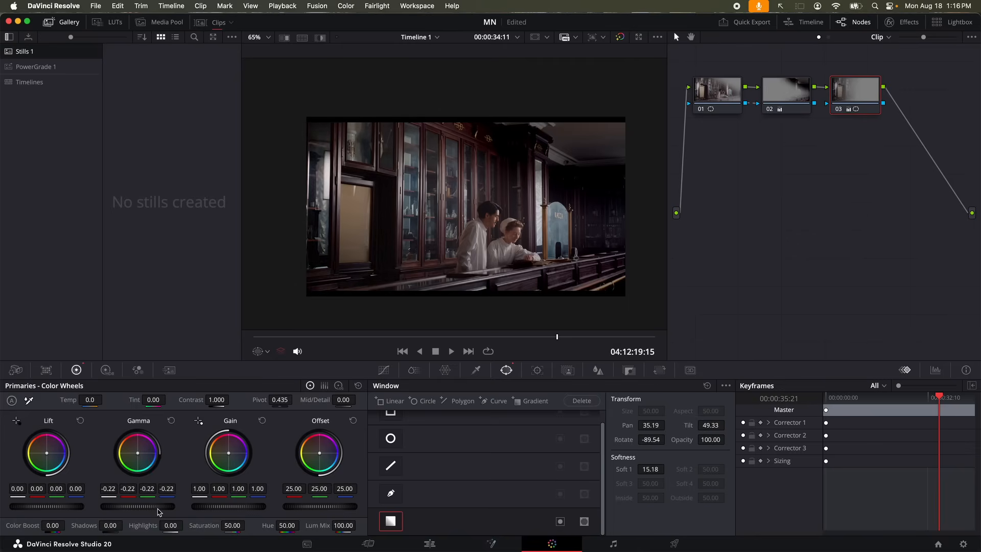
{"action": "scroll", "coordinate": [65, 510], "scroll_direction": "up", "scroll_amount": 1}
{"action": "scroll", "coordinate": [138, 508], "scroll_direction": "down", "scroll_amount": 5}
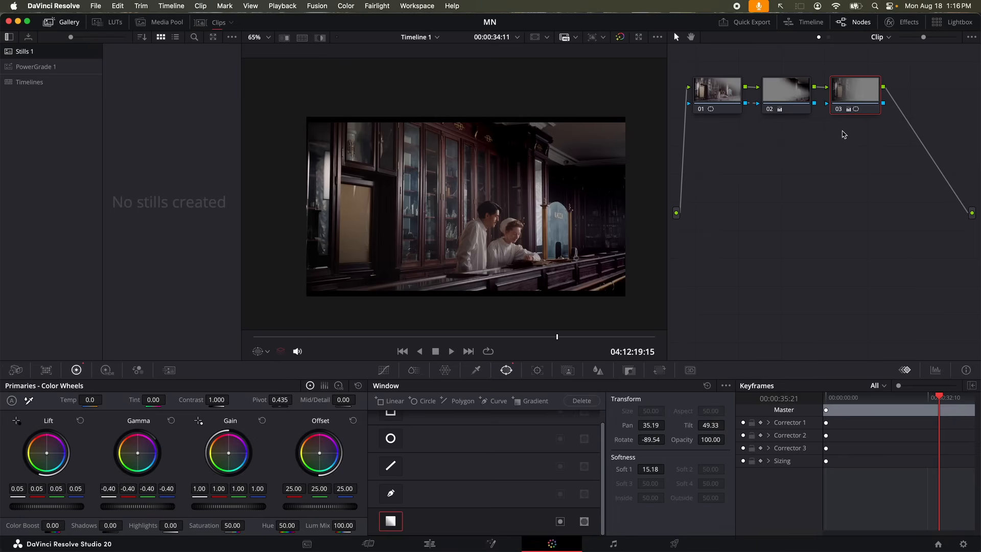
{"action": "key", "text": "alt+s"}
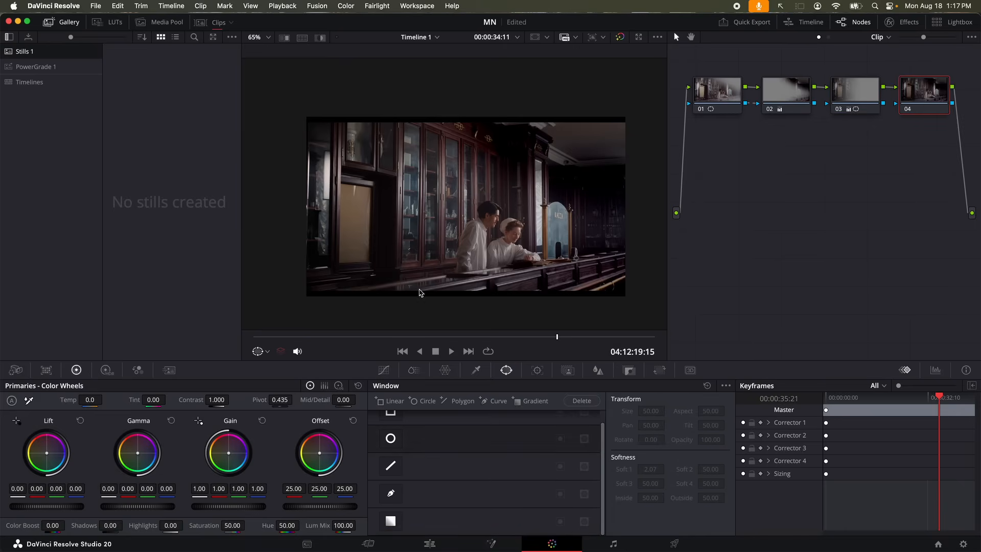
Draw a closed four-point curve window around the pale door panel on node 04
{"action": "left_click", "coordinate": [391, 493]}
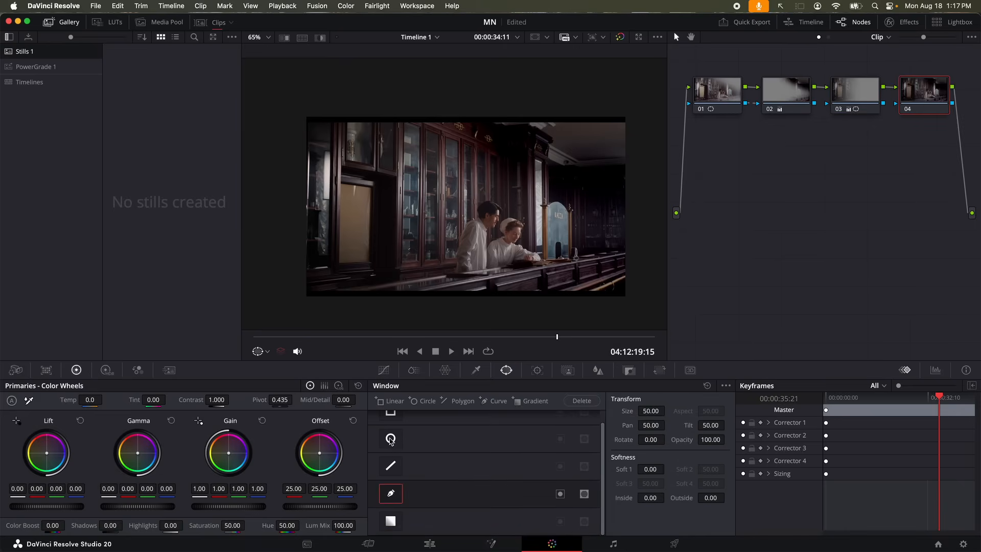
{"action": "scroll", "coordinate": [340, 185], "scroll_direction": "up", "scroll_amount": 5}
{"action": "left_click", "coordinate": [343, 182]}
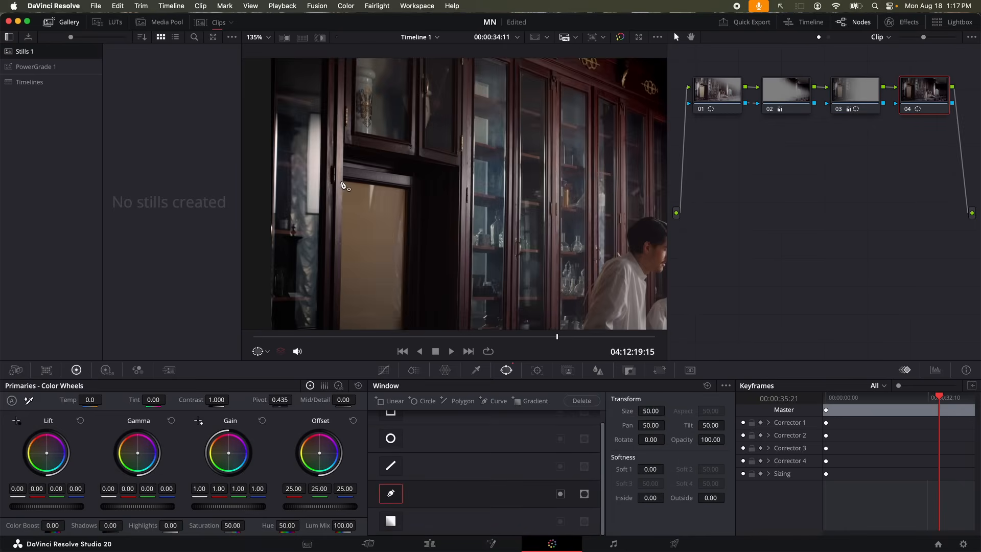
{"action": "left_click", "coordinate": [403, 190]}
{"action": "scroll", "coordinate": [437, 264], "scroll_direction": "down", "scroll_amount": 5}
{"action": "left_click", "coordinate": [424, 256]}
{"action": "left_click", "coordinate": [363, 262]}
{"action": "left_click", "coordinate": [366, 96]}
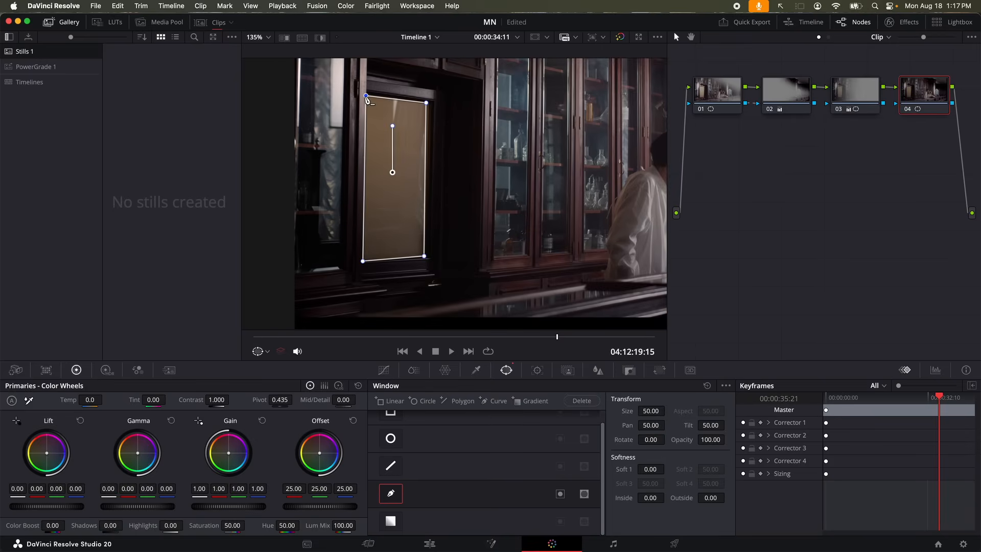
Raise the door window's inner softness and switch the viewer overlay off
{"action": "scroll", "coordinate": [379, 152], "scroll_direction": "down", "scroll_amount": 3}
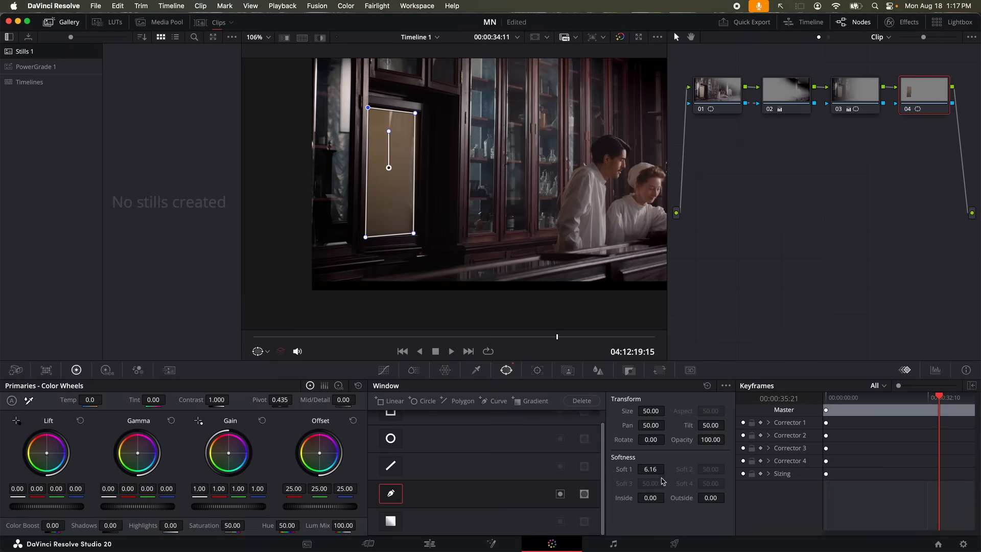
{"action": "left_click_drag", "start_coordinate": [651, 497], "coordinate": [711, 498]}
{"action": "left_click_drag", "start_coordinate": [650, 498], "coordinate": [667, 497]}
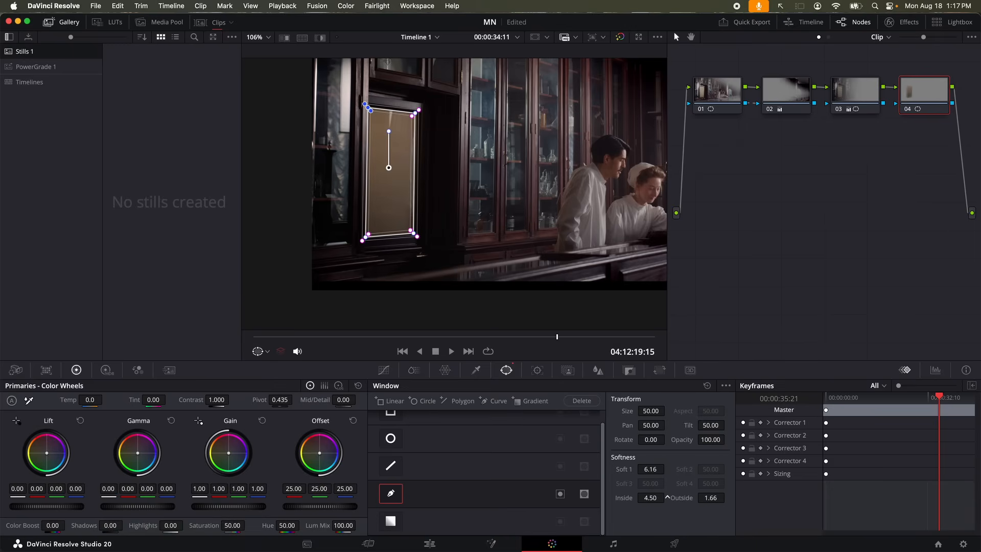
{"action": "left_click", "coordinate": [258, 353]}
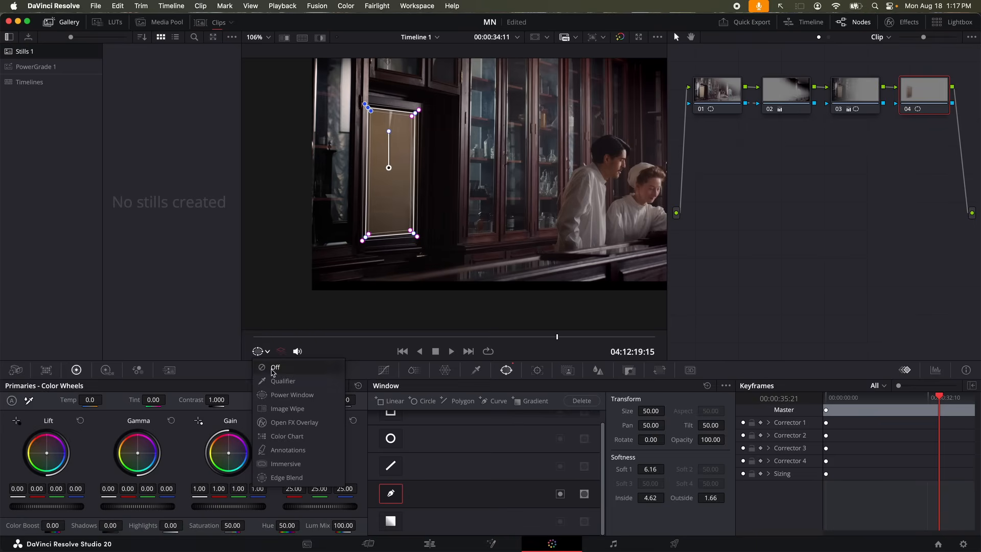
Hide the window outline, then darken the door panel to gain 0.63 and offset 18.95 and feather its outer edge
{"action": "left_click", "coordinate": [251, 372]}
{"action": "left_click_drag", "start_coordinate": [232, 507], "coordinate": [210, 506]}
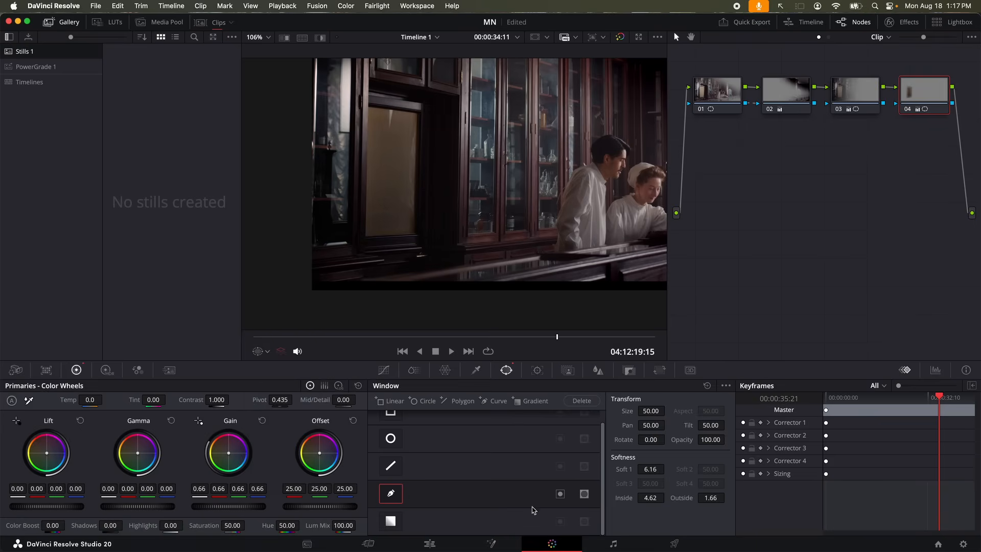
{"action": "mouse_move", "coordinate": [710, 497]}
{"action": "left_mouse_down"}
{"action": "mouse_move", "coordinate": [736, 498]}
{"action": "mouse_move", "coordinate": [696, 497]}
{"action": "left_mouse_up"}
{"action": "left_click_drag", "start_coordinate": [322, 497], "coordinate": [308, 497]}
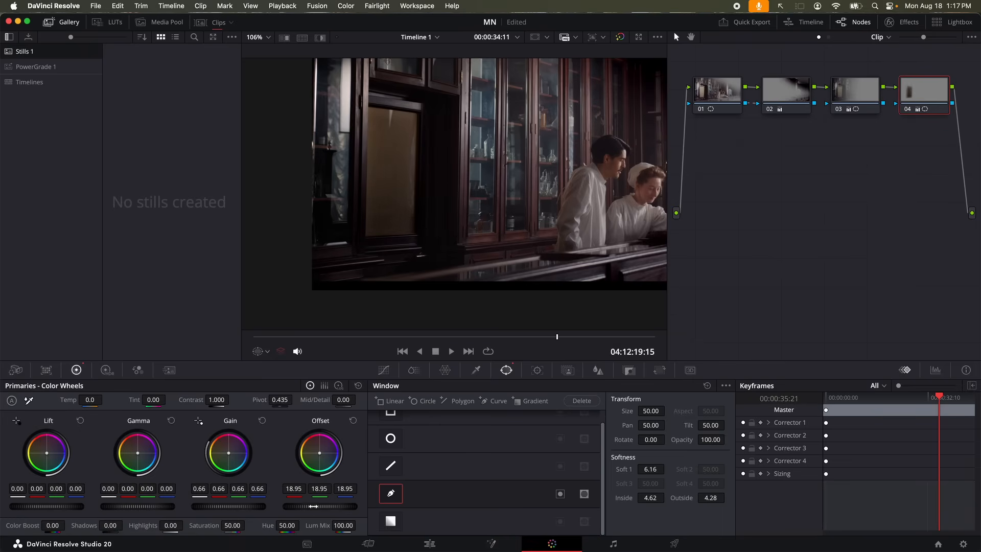
{"action": "left_click_drag", "start_coordinate": [236, 508], "coordinate": [231, 509]}
{"action": "scroll", "coordinate": [444, 189], "scroll_direction": "down", "scroll_amount": 5}
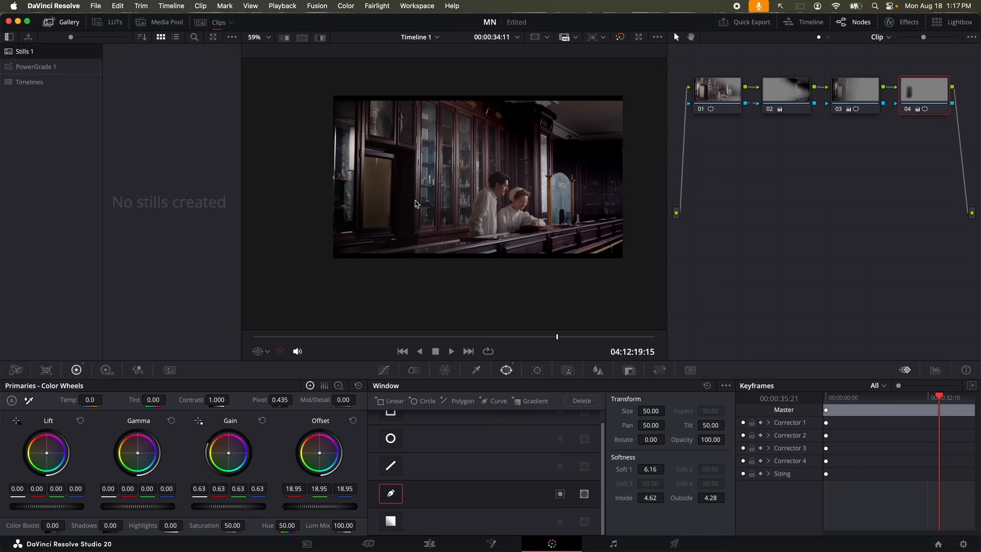
{"action": "scroll", "coordinate": [366, 220], "scroll_direction": "up", "scroll_amount": 2}
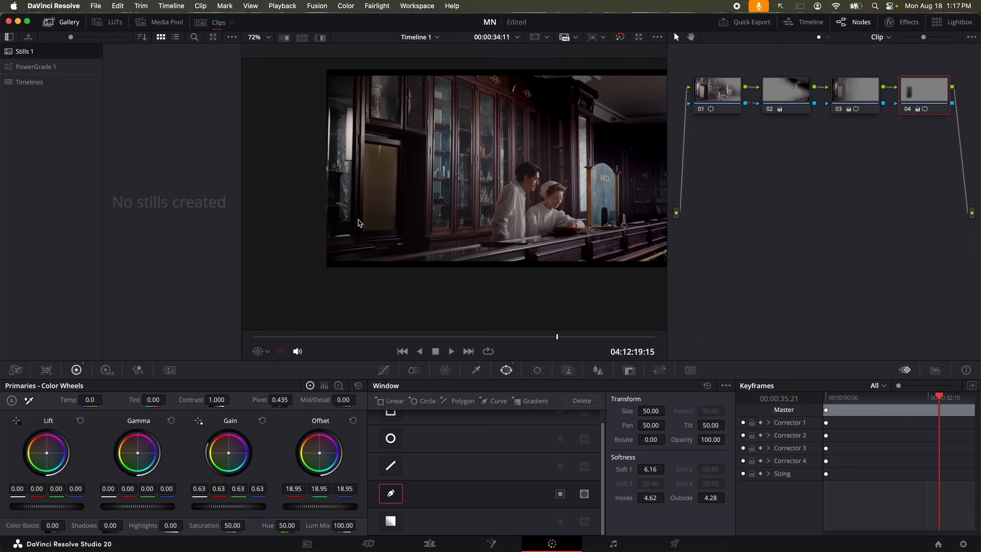
Compare the grade against the bypassed image, reposition the frame, and select node 02
{"action": "key", "text": "shift+d"}
{"action": "key", "text": "shift+d"}
{"action": "left_click_drag", "start_coordinate": [478, 192], "coordinate": [428, 214]}
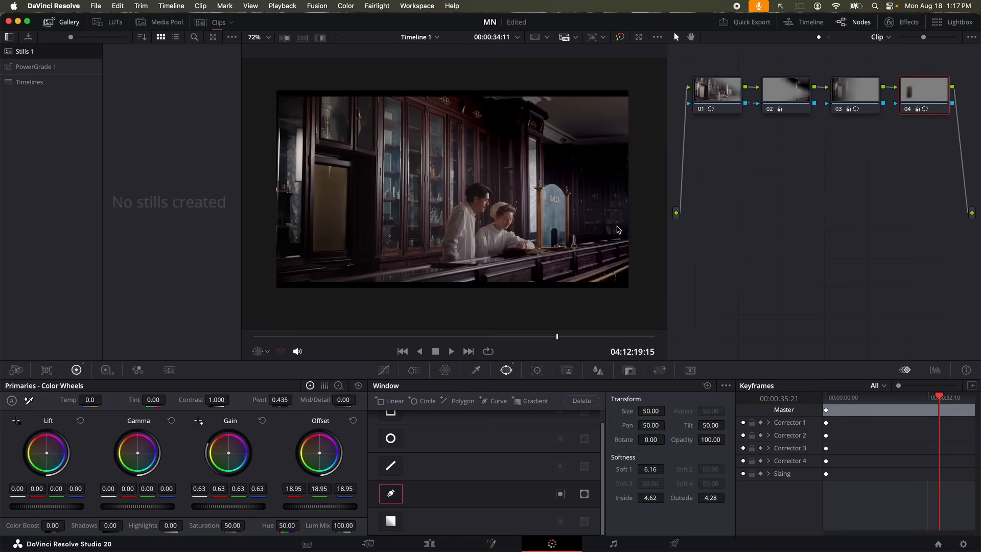
{"action": "left_click", "coordinate": [790, 96]}
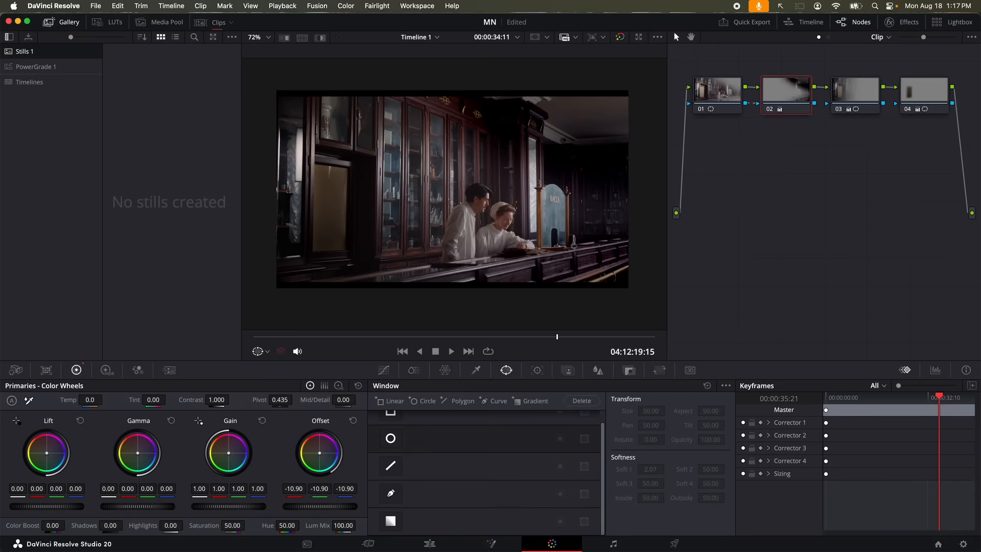
Reset node 02's primaries and lower its gamma to -0.32
{"action": "left_click", "coordinate": [358, 386]}
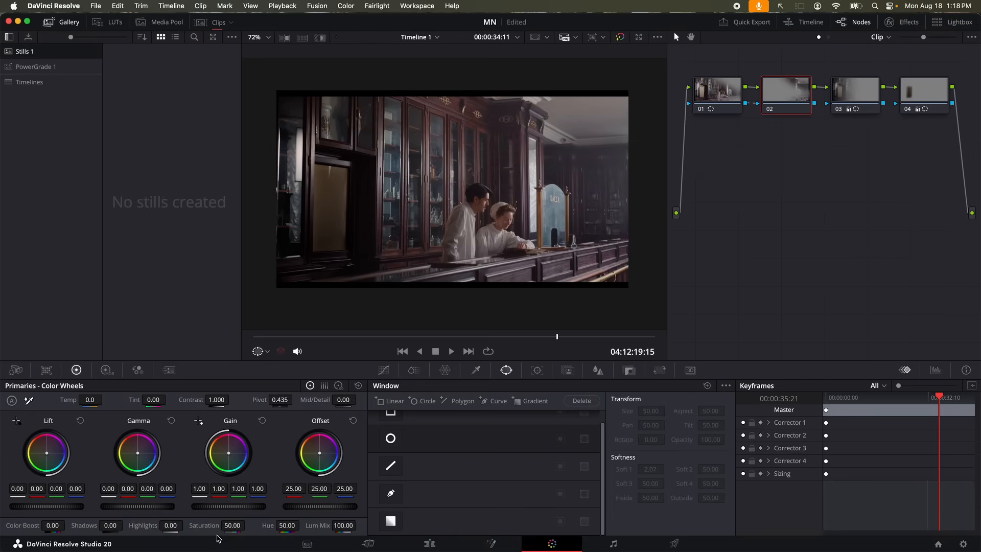
{"action": "left_click_drag", "start_coordinate": [152, 509], "coordinate": [152, 508]}
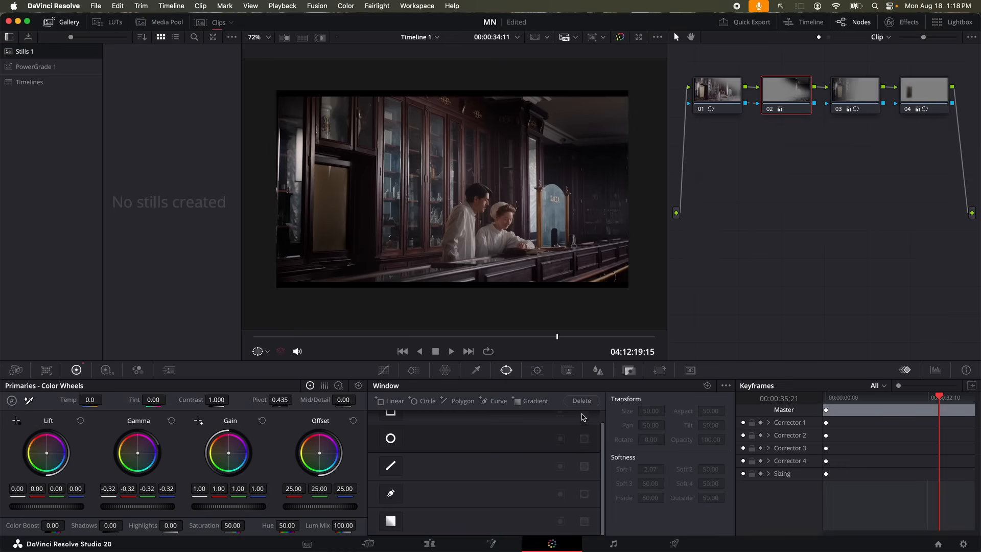
On node 04, show the Qualifier overlay and set window softness to Inside 0 and Outside 8.48
{"action": "left_click", "coordinate": [923, 90]}
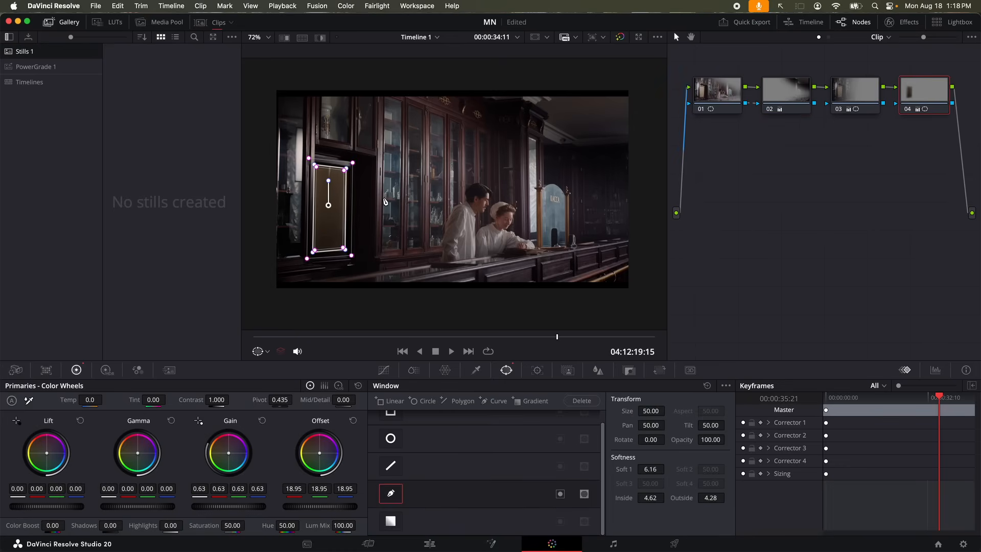
{"action": "left_click", "coordinate": [259, 351]}
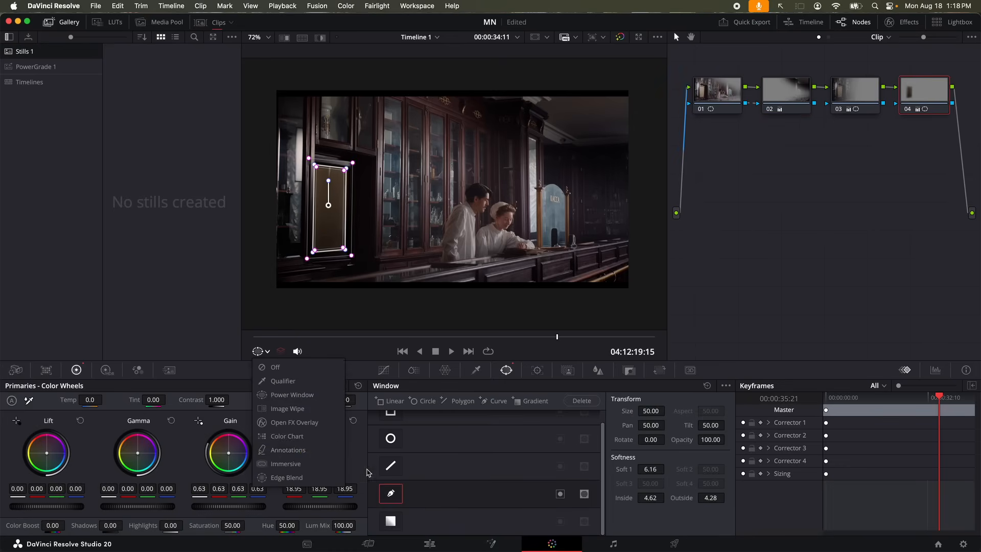
{"action": "left_click", "coordinate": [301, 381]}
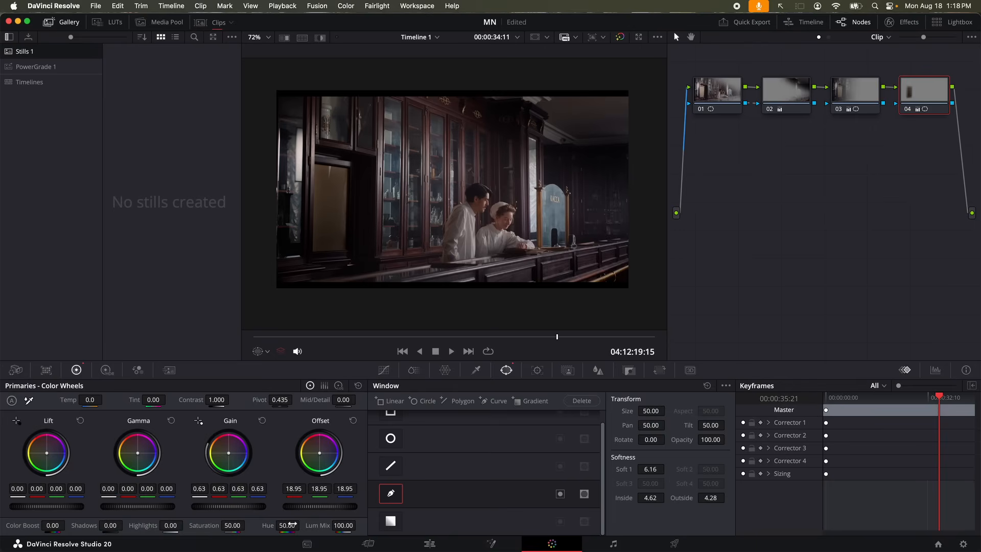
{"action": "left_click_drag", "start_coordinate": [650, 498], "coordinate": [636, 497]}
{"action": "left_click_drag", "start_coordinate": [710, 498], "coordinate": [728, 497]}
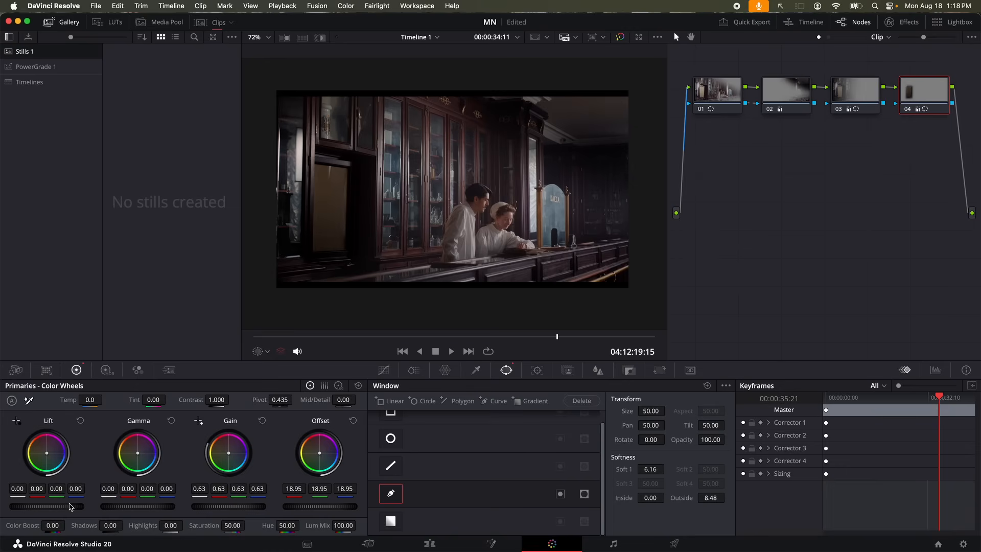
Inside node 04's window, lift the shadows slightly and lower gain to 0.48
{"action": "scroll", "coordinate": [71, 507], "scroll_direction": "up", "scroll_amount": 5}
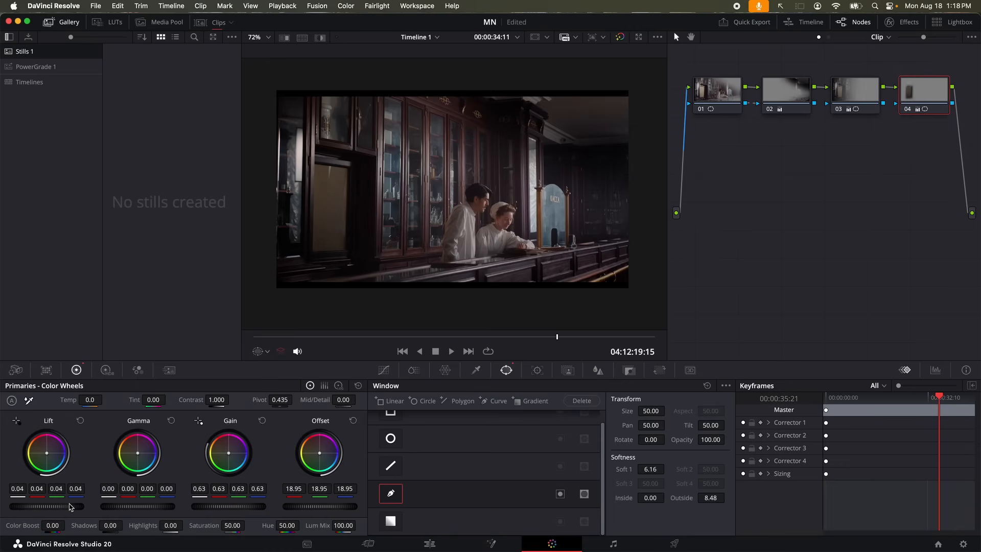
{"action": "scroll", "coordinate": [71, 507], "scroll_direction": "up", "scroll_amount": 3}
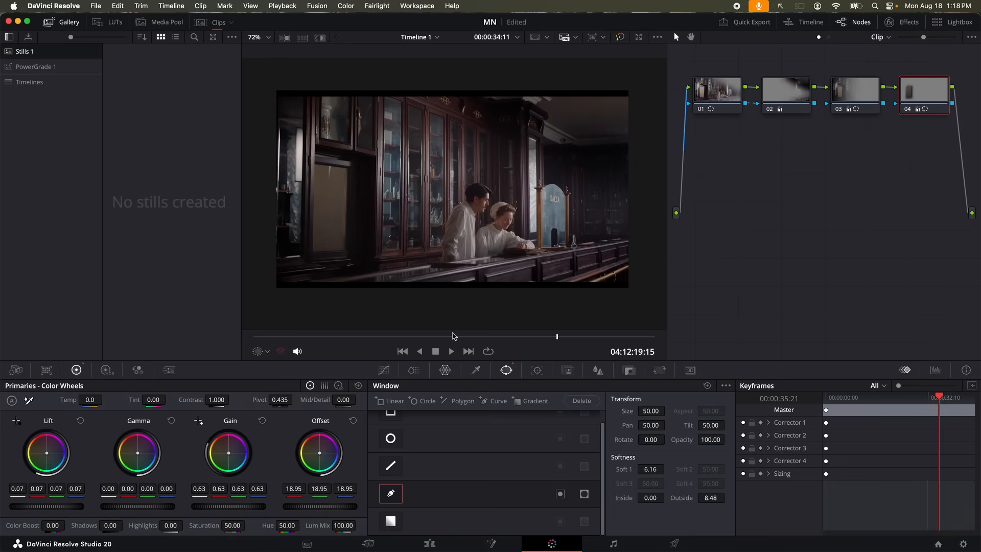
{"action": "left_click", "coordinate": [81, 420]}
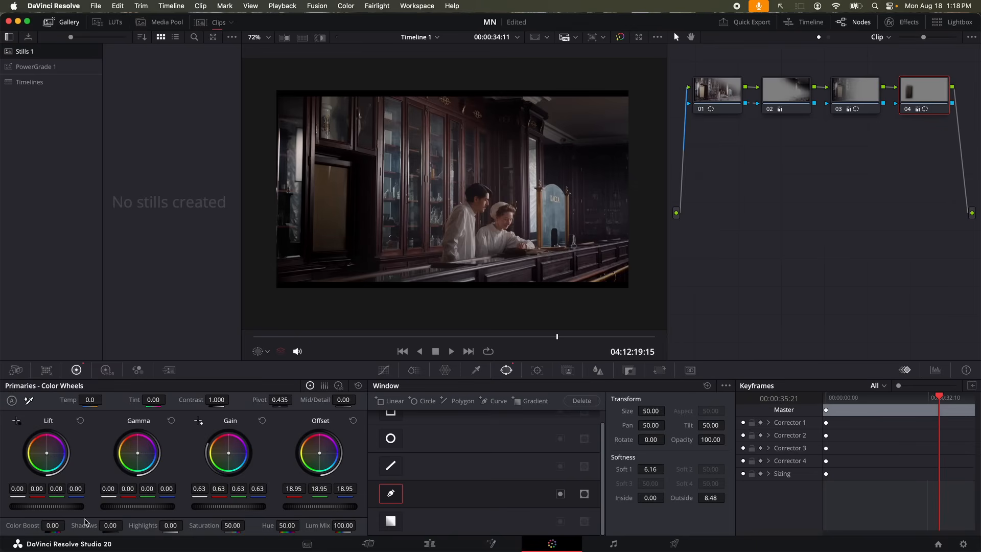
{"action": "left_click_drag", "start_coordinate": [65, 511], "coordinate": [65, 511]}
{"action": "left_click_drag", "start_coordinate": [225, 508], "coordinate": [225, 509]}
{"action": "key", "text": "shift+d"}
{"action": "key", "text": "shift+d"}
{"action": "key", "text": "shift+d"}
{"action": "key", "text": "shift+d"}
{"action": "key", "text": "alt+s"}
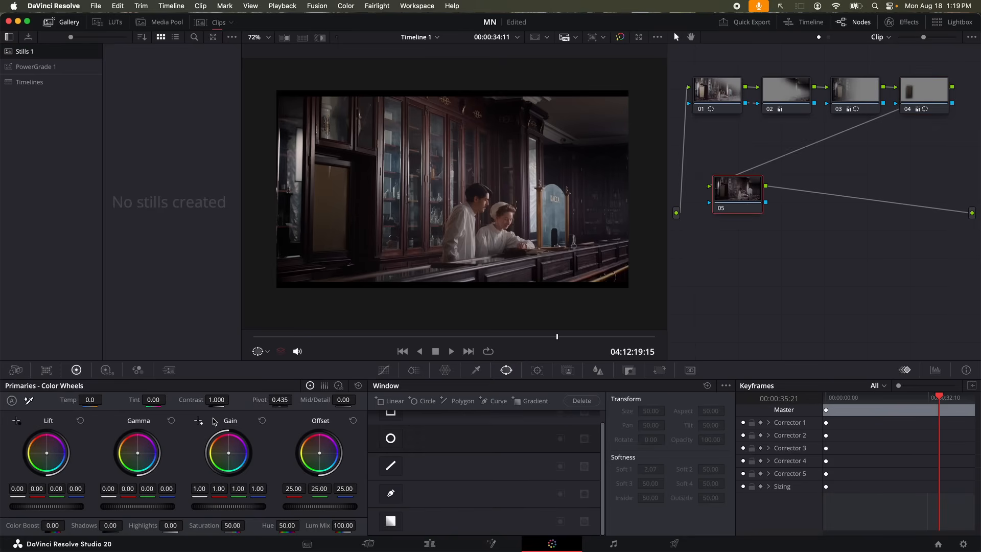
{"action": "left_click_drag", "start_coordinate": [217, 401], "coordinate": [276, 400]}
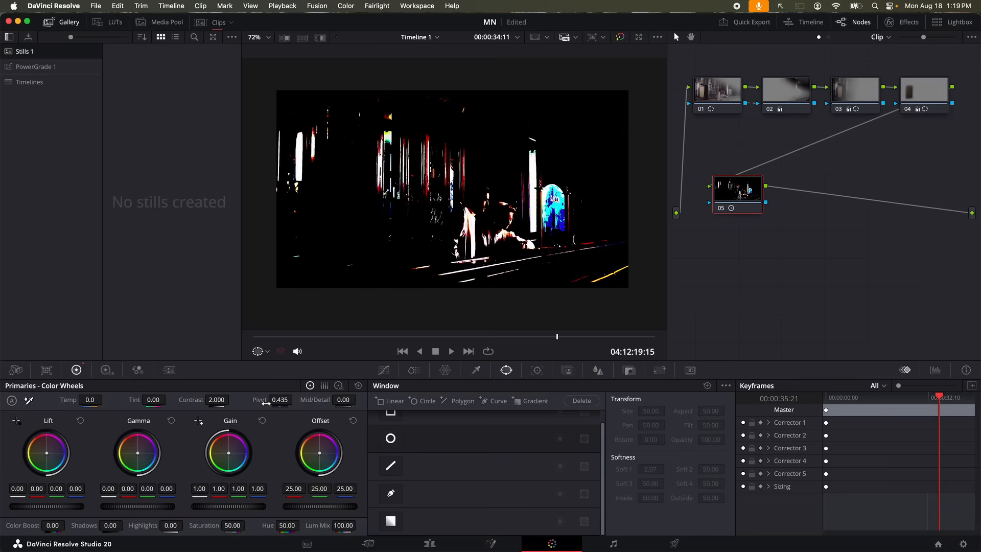
{"action": "left_click_drag", "start_coordinate": [276, 401], "coordinate": [295, 400]}
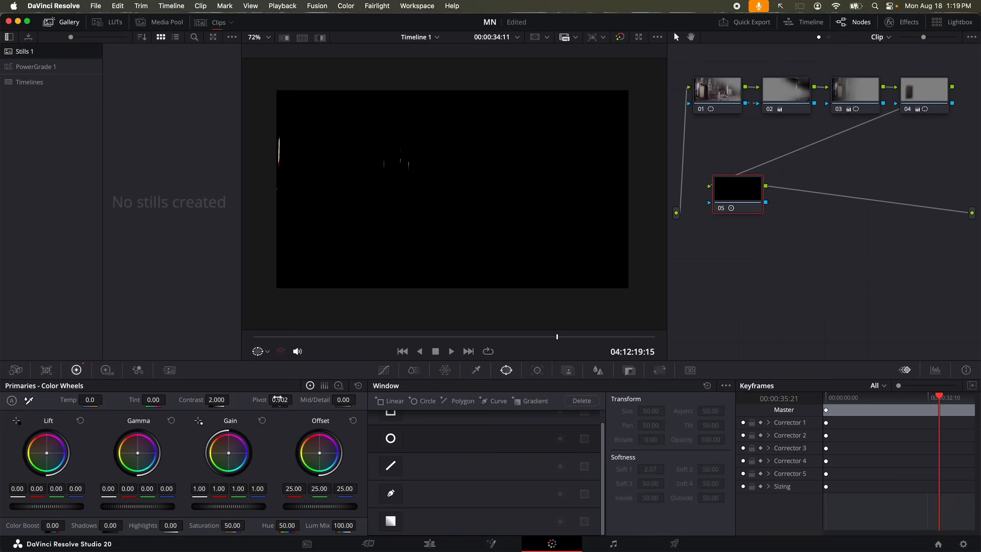
{"action": "left_click_drag", "start_coordinate": [279, 400], "coordinate": [255, 401]}
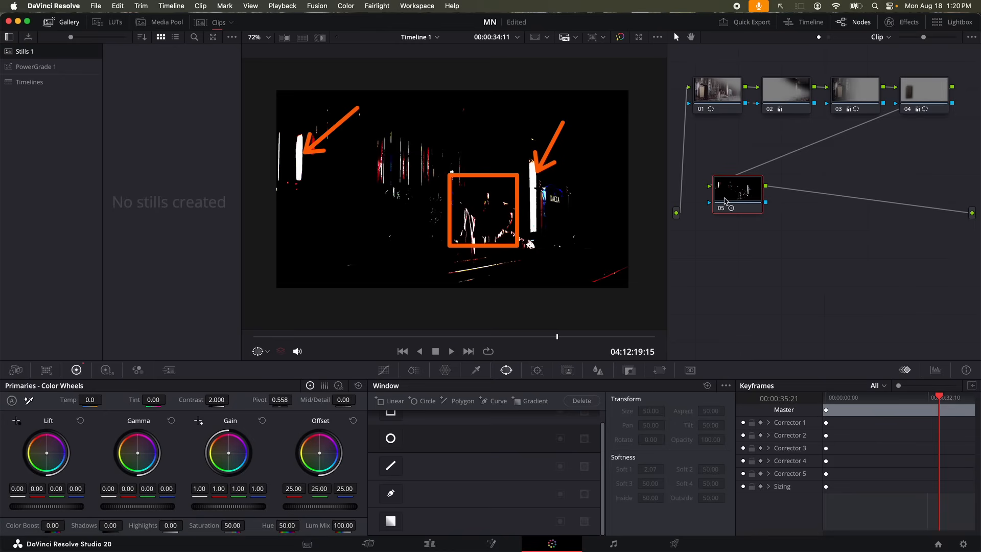
{"action": "key", "text": "Delete"}
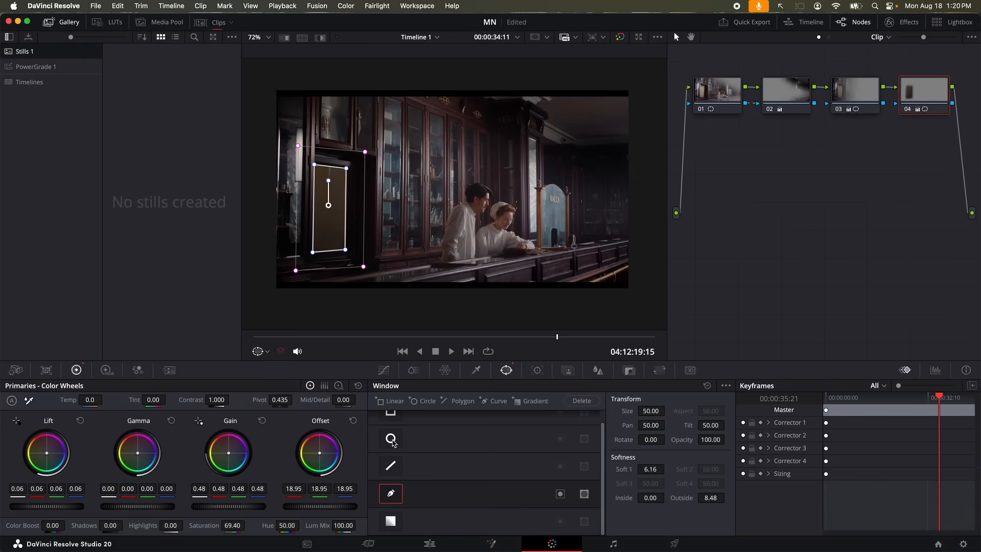
Add serial node 05 with a small, soft circle window over the upper-left cabinet
{"action": "key", "text": "alt+s"}
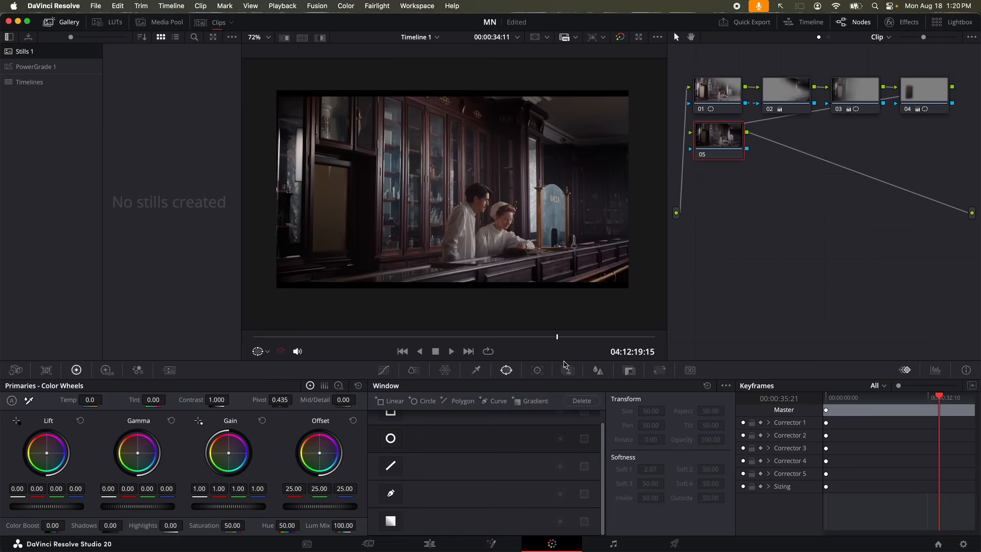
{"action": "left_click", "coordinate": [390, 439]}
{"action": "mouse_move", "coordinate": [298, 169]}
{"action": "left_mouse_down"}
{"action": "mouse_move", "coordinate": [301, 158]}
{"action": "mouse_move", "coordinate": [306, 165]}
{"action": "left_mouse_up"}
{"action": "left_click_drag", "start_coordinate": [360, 219], "coordinate": [438, 170]}
{"action": "left_click_drag", "start_coordinate": [306, 166], "coordinate": [302, 157]}
Turn the viewer overlay off, lower gain inside the circle to 0.54, and compare with bypass
{"action": "left_click", "coordinate": [268, 352]}
{"action": "left_click", "coordinate": [274, 367]}
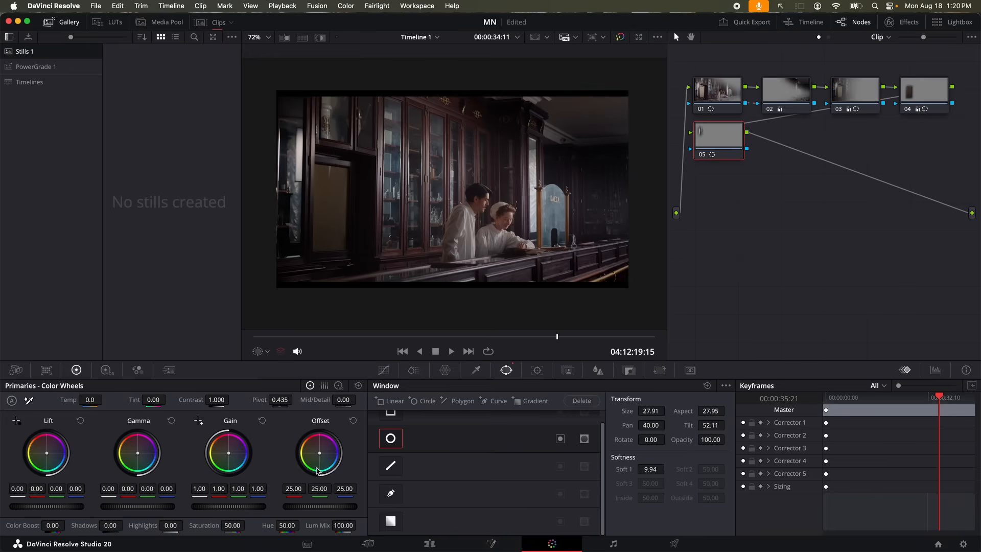
{"action": "left_click_drag", "start_coordinate": [225, 511], "coordinate": [197, 511]}
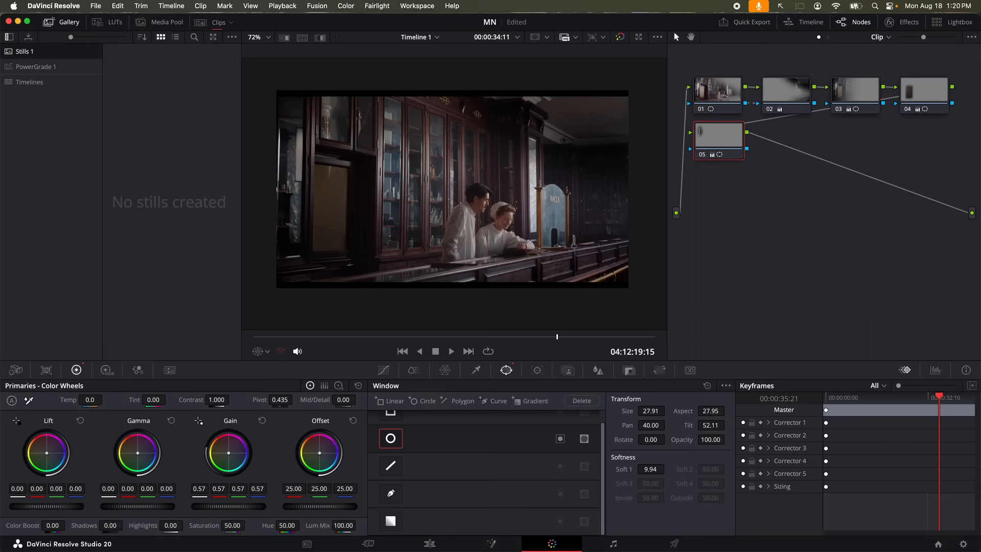
{"action": "left_click_drag", "start_coordinate": [196, 511], "coordinate": [189, 511]}
{"action": "key", "text": "shift+d"}
{"action": "key", "text": "shift+d"}
{"action": "key", "text": "shift+d"}
{"action": "key", "text": "shift+d"}
Add a second circle window to node 05, enlarge it with Soft 1 at 29.00, and place it over the frame's top
{"action": "left_click", "coordinate": [425, 401]}
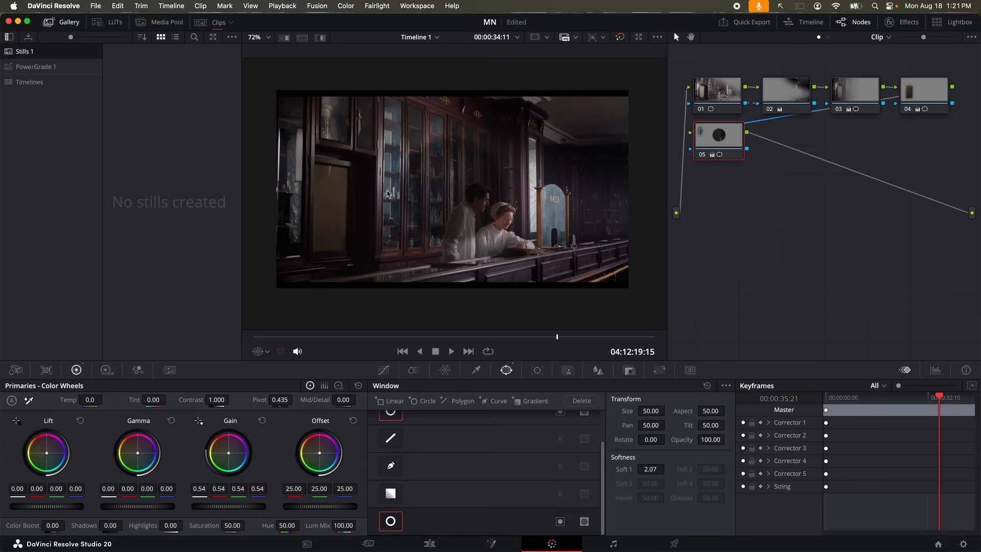
{"action": "left_click", "coordinate": [260, 352]}
{"action": "left_click", "coordinate": [285, 395]}
{"action": "left_click_drag", "start_coordinate": [422, 192], "coordinate": [338, 251]}
{"action": "left_click_drag", "start_coordinate": [404, 230], "coordinate": [643, 212]}
{"action": "left_click_drag", "start_coordinate": [409, 185], "coordinate": [408, 126]}
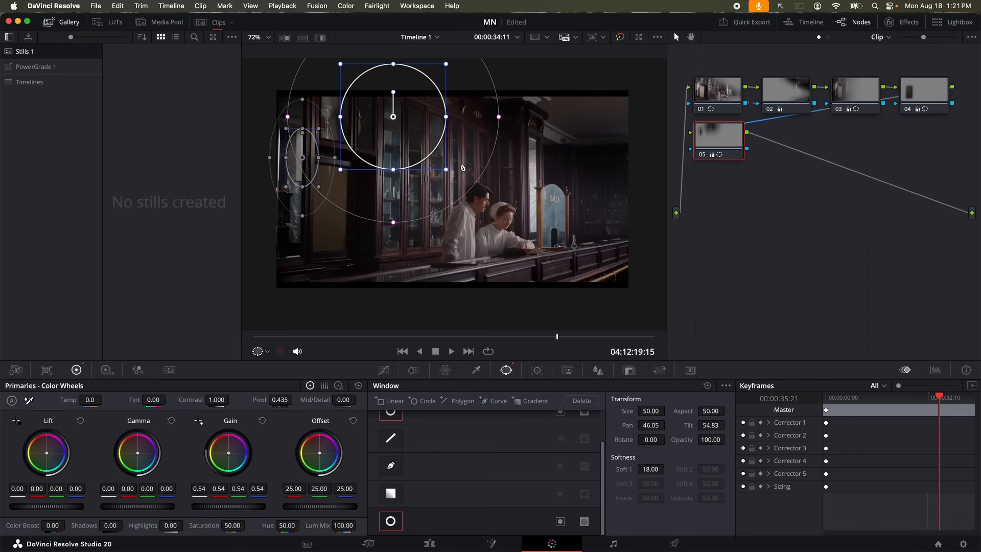
{"action": "left_click_drag", "start_coordinate": [448, 172], "coordinate": [478, 202]}
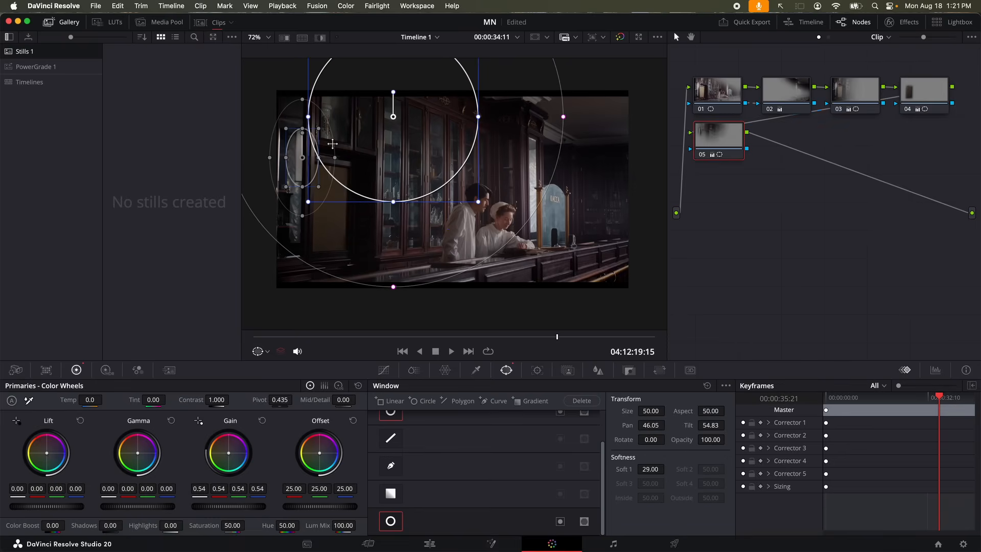
{"action": "mouse_move", "coordinate": [394, 104]}
{"action": "left_mouse_down"}
{"action": "mouse_move", "coordinate": [395, 83]}
{"action": "mouse_move", "coordinate": [376, 48]}
{"action": "mouse_move", "coordinate": [386, 119]}
{"action": "left_mouse_up"}
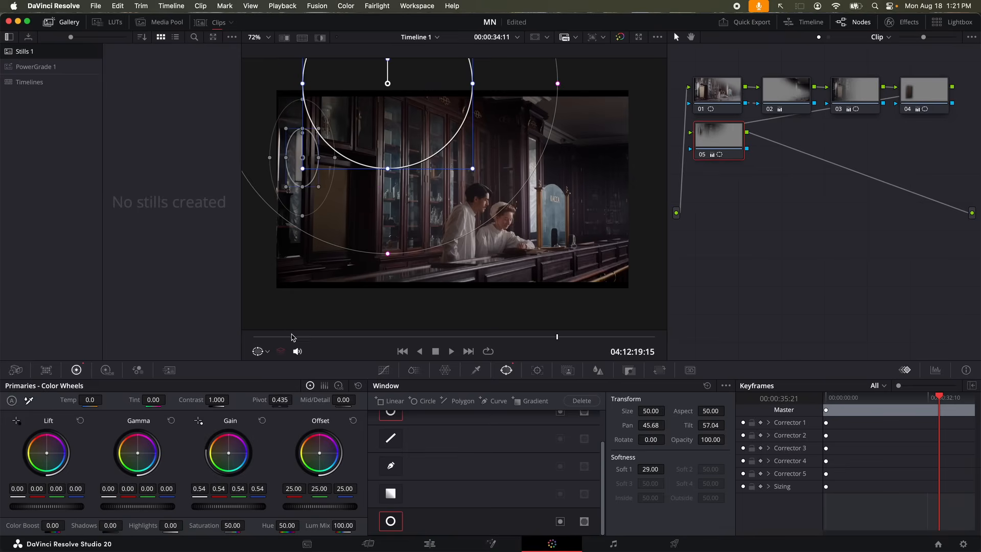
{"action": "left_click", "coordinate": [257, 356]}
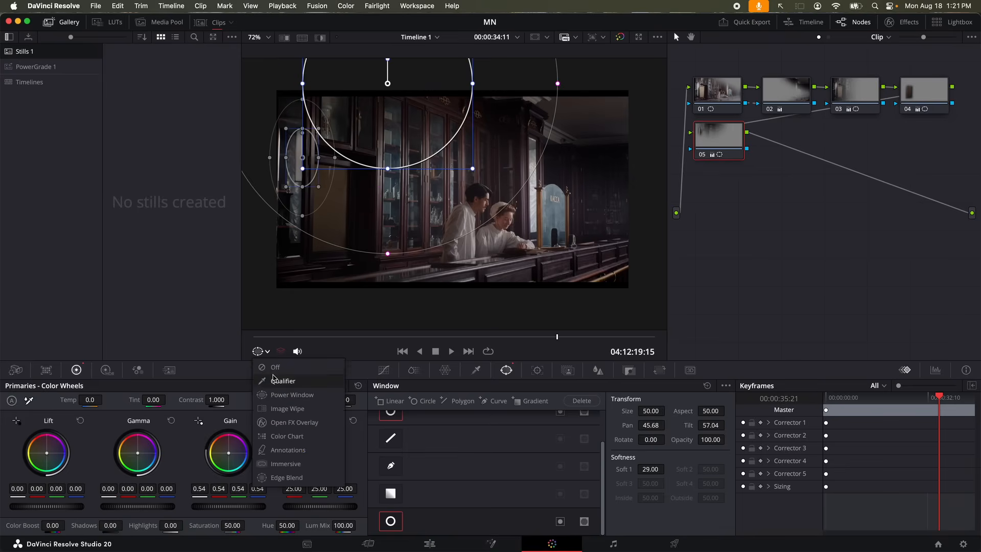
Hide the window outline and scrub the large circle window's Tilt to 67.56
{"action": "left_click", "coordinate": [272, 379]}
{"action": "mouse_move", "coordinate": [728, 424]}
{"action": "left_mouse_down"}
{"action": "mouse_move", "coordinate": [710, 425]}
{"action": "mouse_move", "coordinate": [728, 425]}
{"action": "left_mouse_up"}
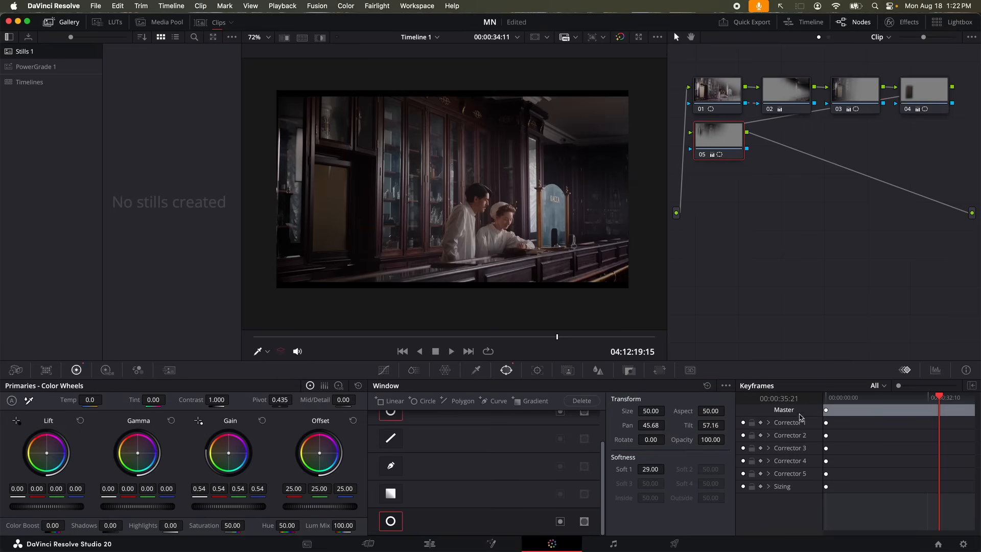
{"action": "left_click_drag", "start_coordinate": [711, 425], "coordinate": [727, 425]}
{"action": "mouse_move", "coordinate": [437, 78]}
{"action": "left_mouse_down"}
{"action": "mouse_move", "coordinate": [312, 153]}
{"action": "mouse_move", "coordinate": [493, 220]}
{"action": "mouse_move", "coordinate": [417, 94]}
{"action": "left_mouse_up"}
{"action": "mouse_move", "coordinate": [728, 394]}
{"action": "left_mouse_down"}
{"action": "mouse_move", "coordinate": [629, 418]}
{"action": "mouse_move", "coordinate": [706, 472]}
{"action": "mouse_move", "coordinate": [725, 426]}
{"action": "mouse_move", "coordinate": [690, 407]}
{"action": "left_mouse_up"}
{"action": "key", "text": "Escape"}
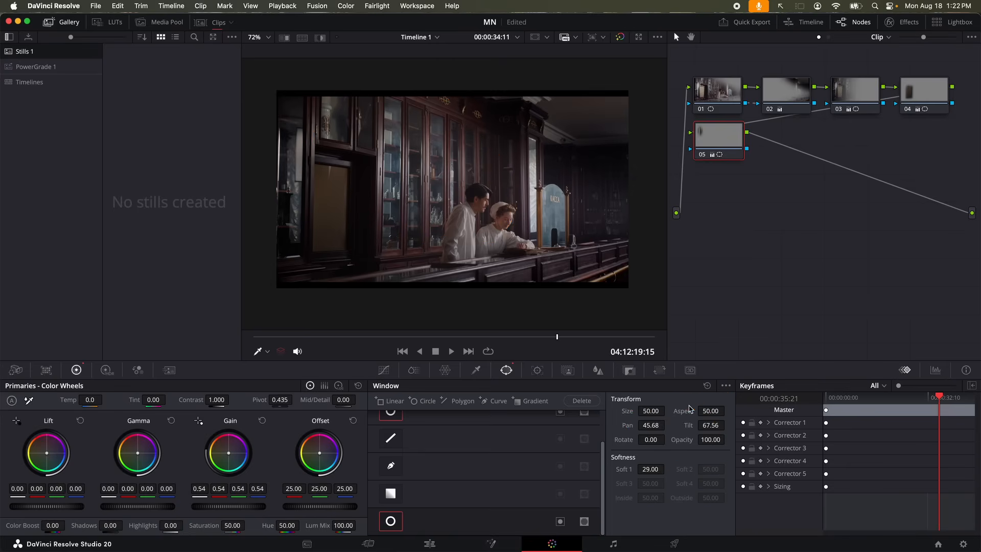
{"action": "left_click_drag", "start_coordinate": [711, 426], "coordinate": [685, 425]}
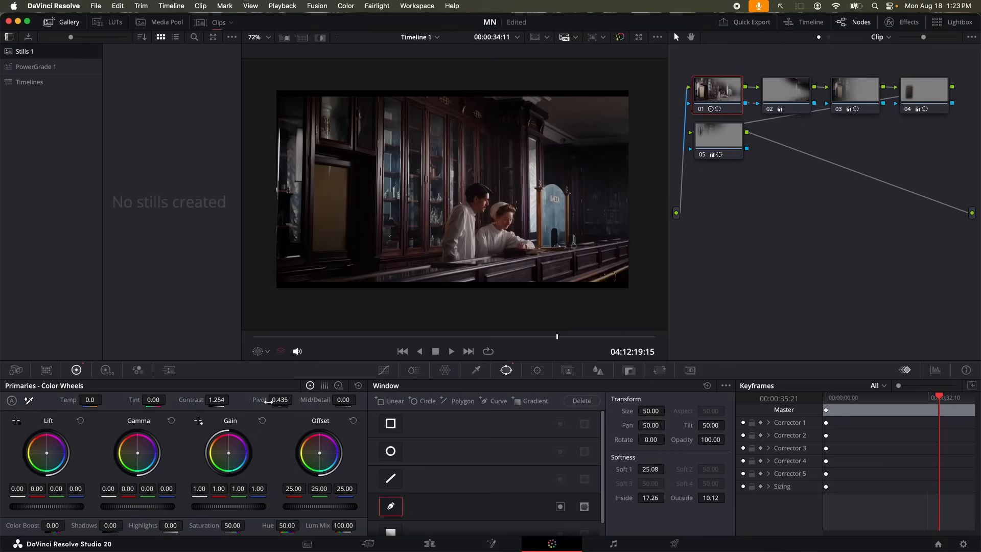
Lower node 01's pivot to 0.197 with contrast at 1.320, then select node 02
{"action": "left_click_drag", "start_coordinate": [268, 401], "coordinate": [296, 400]}
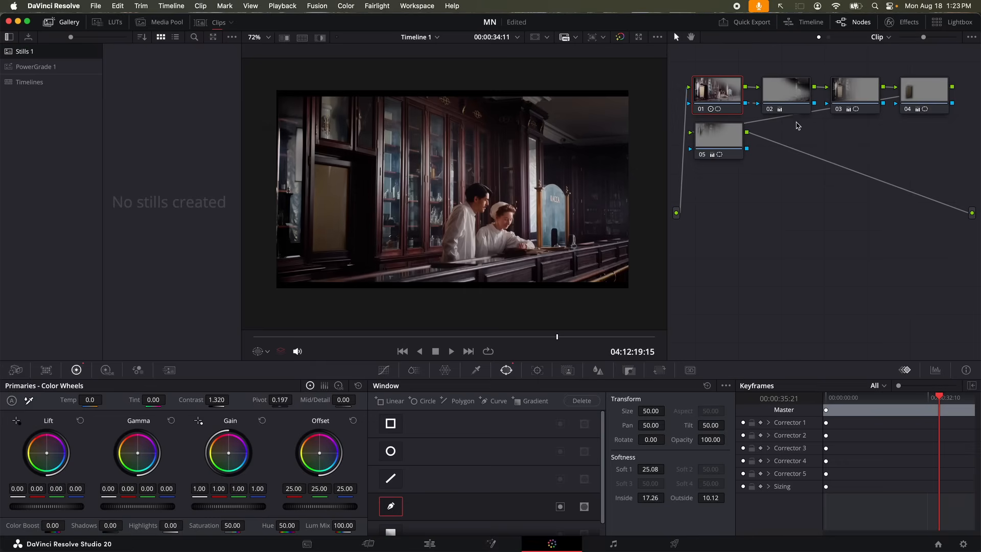
{"action": "left_click", "coordinate": [790, 94]}
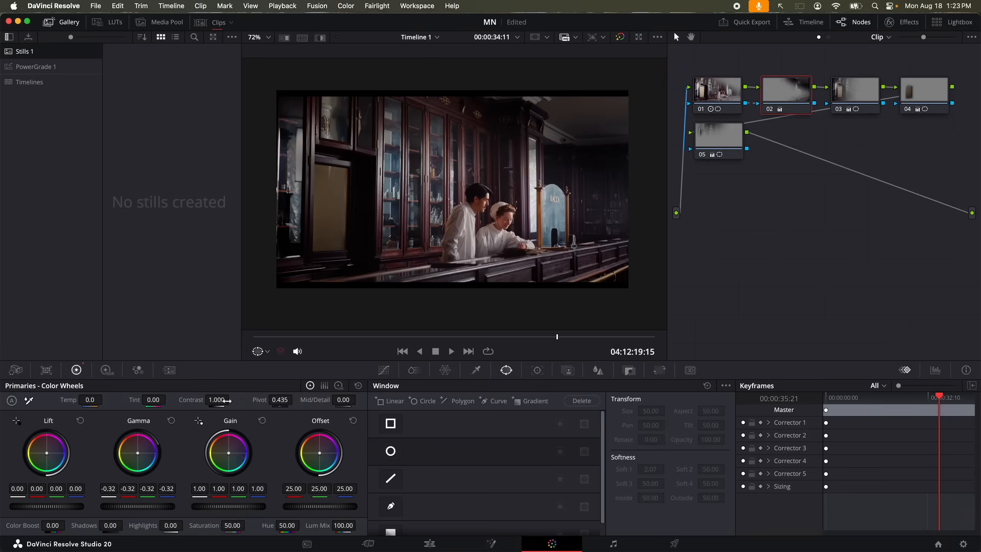
Try lower contrast, offset and gain on node 02, resetting its primaries afterward
{"action": "left_click_drag", "start_coordinate": [217, 400], "coordinate": [183, 400]}
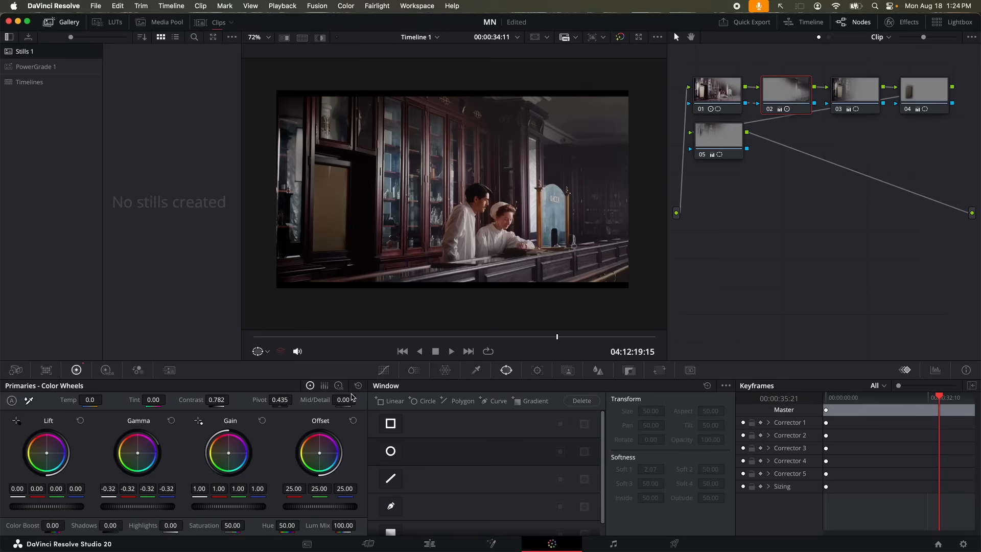
{"action": "key", "text": "super+z"}
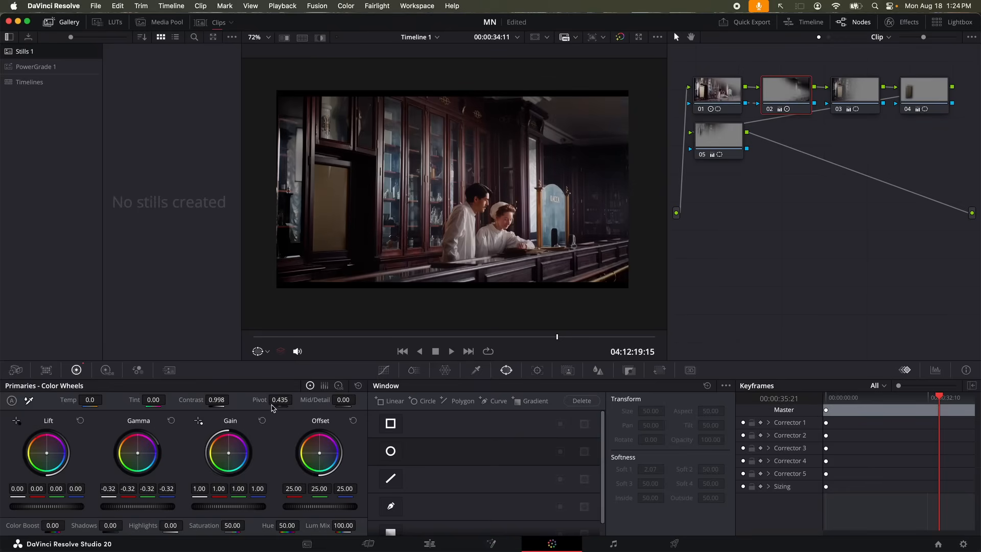
{"action": "left_click_drag", "start_coordinate": [217, 401], "coordinate": [202, 400]}
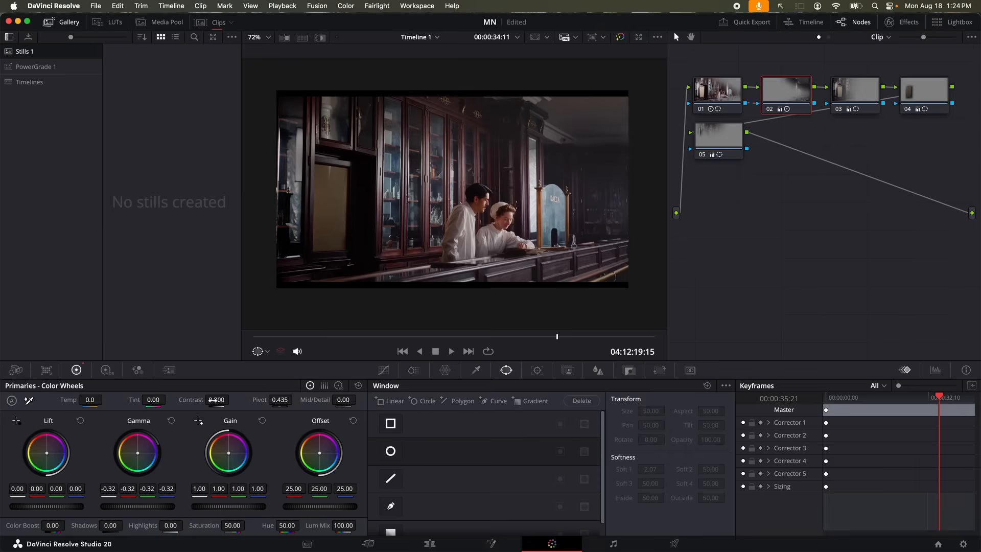
{"action": "left_click_drag", "start_coordinate": [320, 507], "coordinate": [288, 506]}
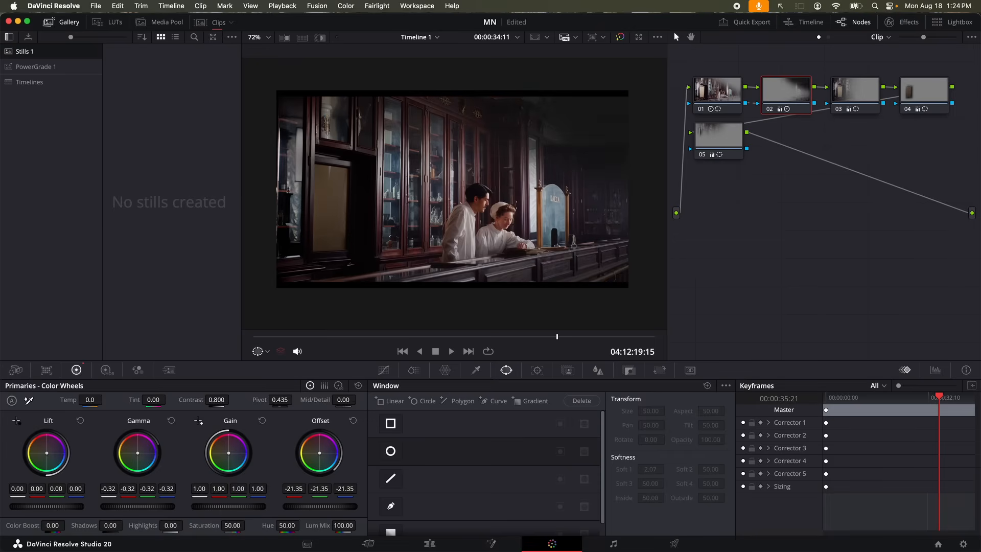
{"action": "left_click", "coordinate": [334, 424]}
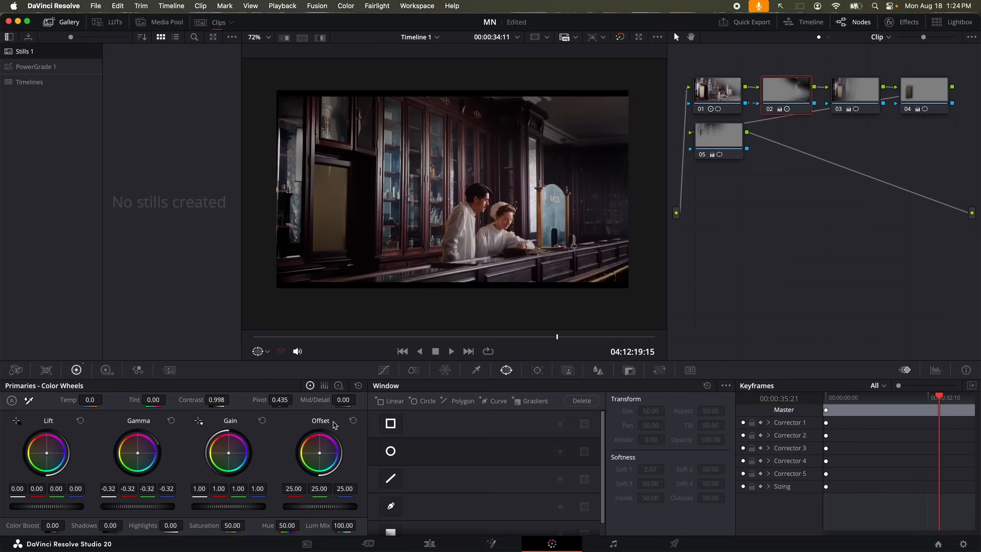
{"action": "left_click_drag", "start_coordinate": [238, 511], "coordinate": [225, 510]}
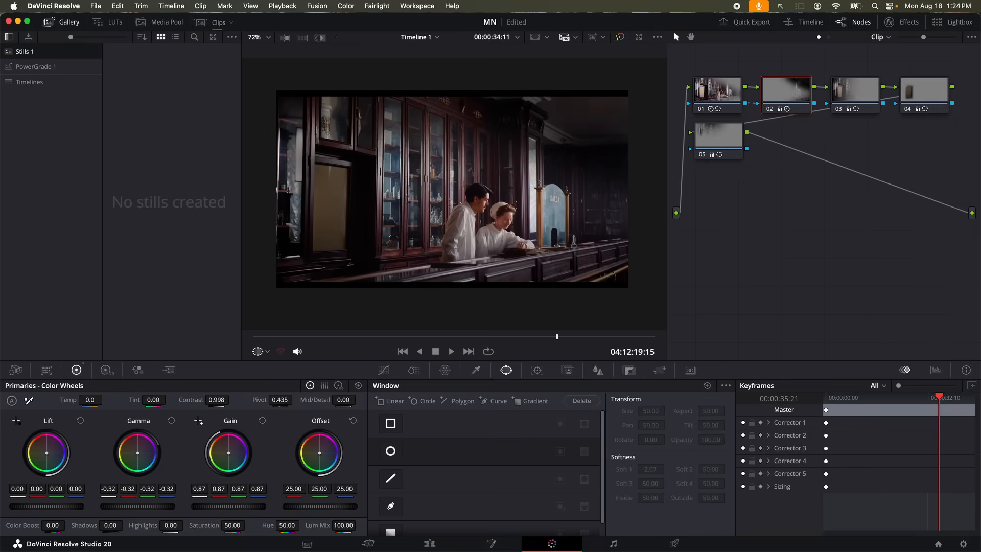
{"action": "left_click", "coordinate": [262, 420]}
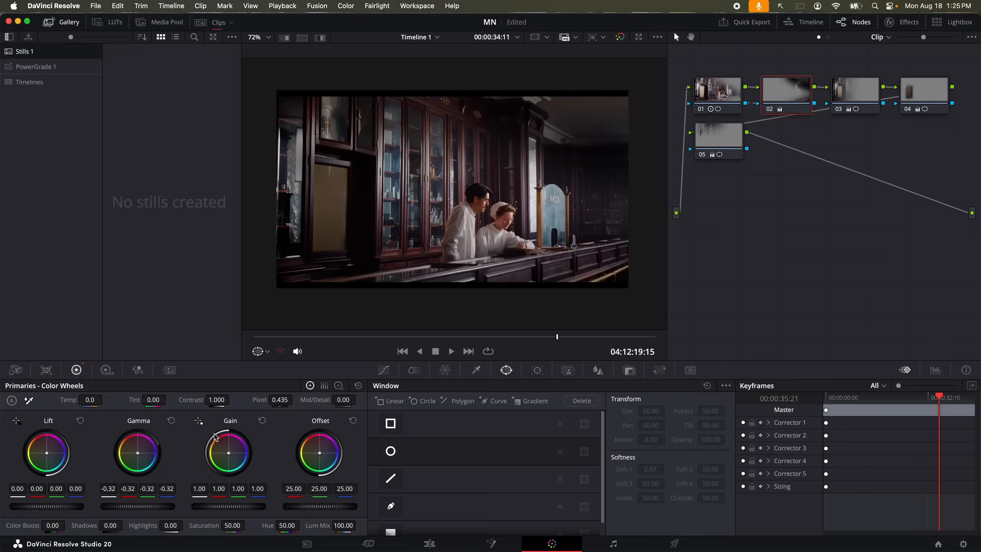
Test a lower contrast and pivot, undo back to contrast 1.000, and lower gain to 0.90
{"action": "left_click_drag", "start_coordinate": [217, 400], "coordinate": [203, 400]}
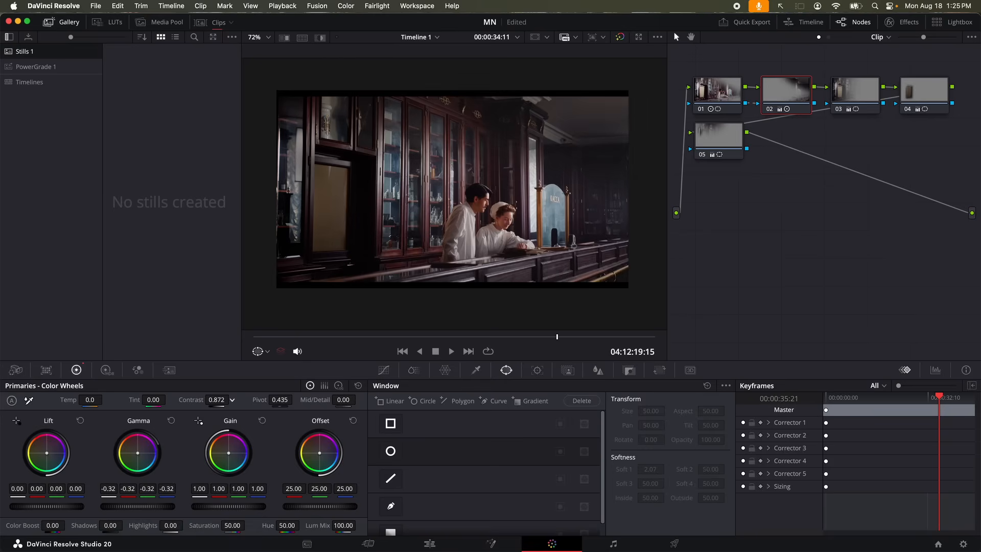
{"action": "left_click_drag", "start_coordinate": [295, 399], "coordinate": [185, 399]}
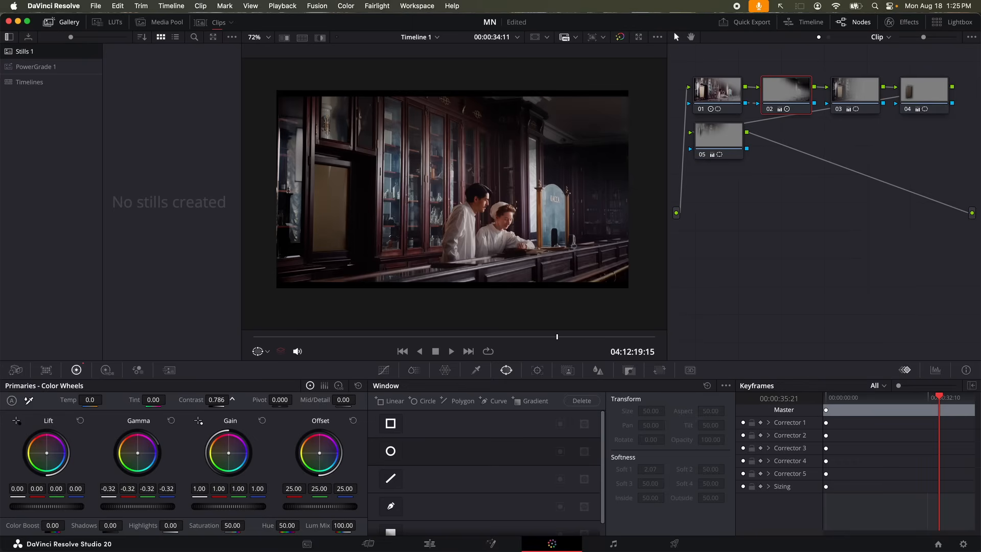
{"action": "mouse_move", "coordinate": [211, 400]}
{"action": "left_mouse_down"}
{"action": "mouse_move", "coordinate": [202, 399]}
{"action": "mouse_move", "coordinate": [213, 399]}
{"action": "left_mouse_up"}
{"action": "key", "text": "super+z"}
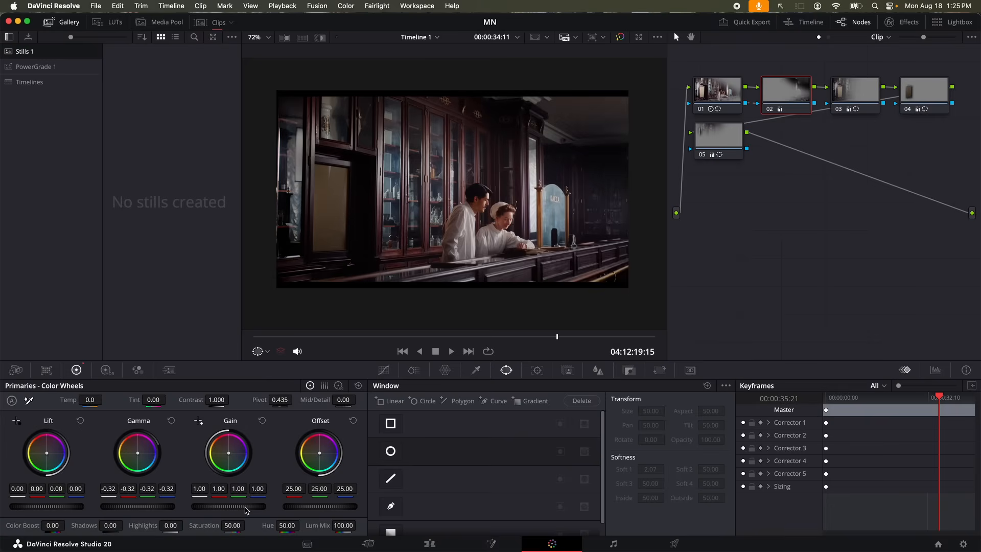
{"action": "scroll", "coordinate": [246, 510], "scroll_direction": "down", "scroll_amount": 4}
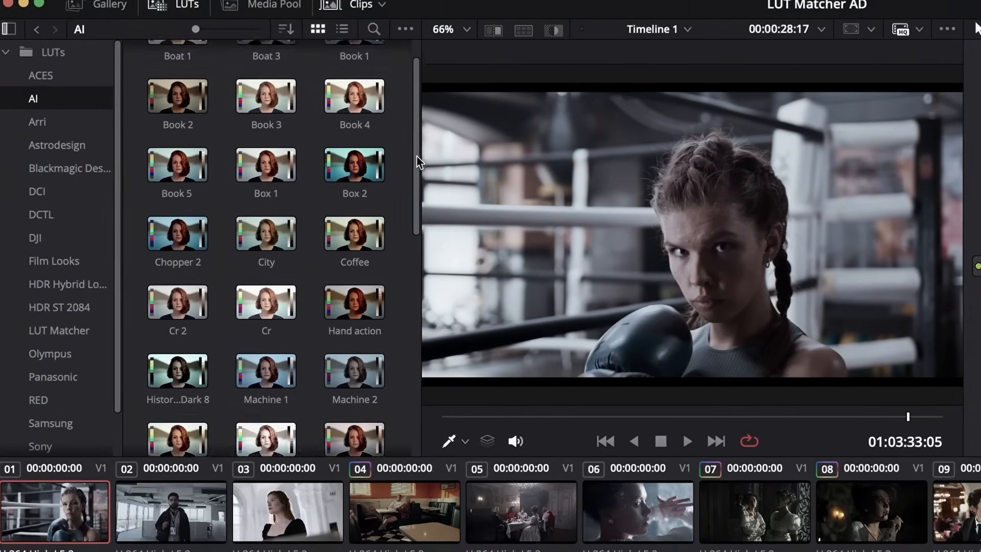
Drag the exported still Timeline 1_01_03_24_19.jpg toward FilmSimplified's Upload Sample Frame dialog
{"action": "left_click_drag", "start_coordinate": [417, 157], "coordinate": [411, 195]}
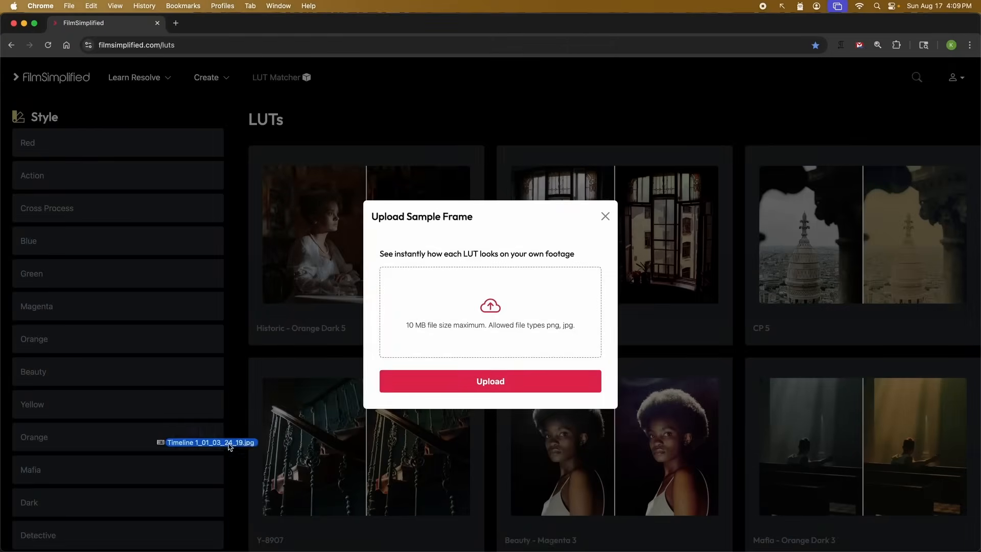
Upload the boxing-clip still to FilmSimplified, preview the LUTs, and take the SP-A25 LUT
{"action": "left_click_drag", "start_coordinate": [394, 388], "coordinate": [483, 312]}
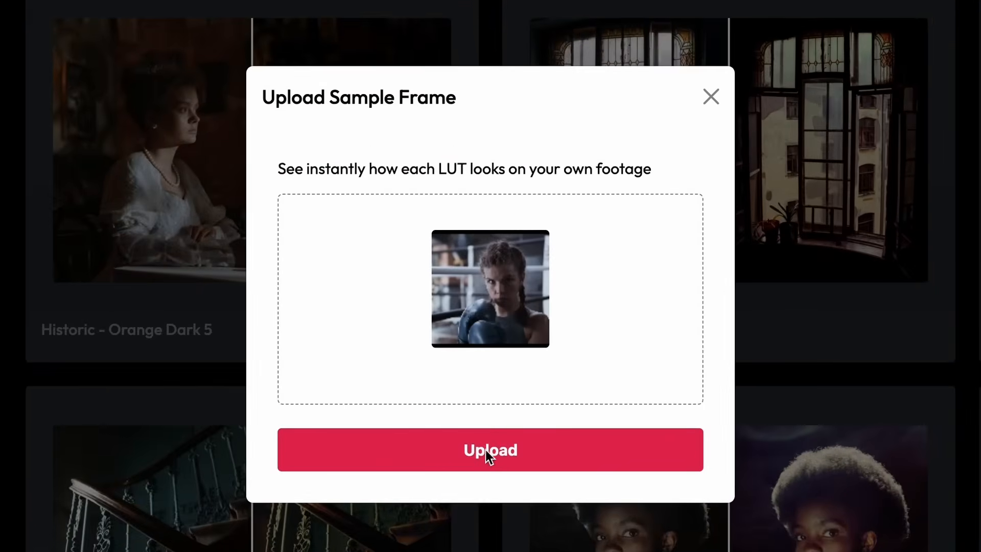
{"action": "left_click", "coordinate": [488, 443]}
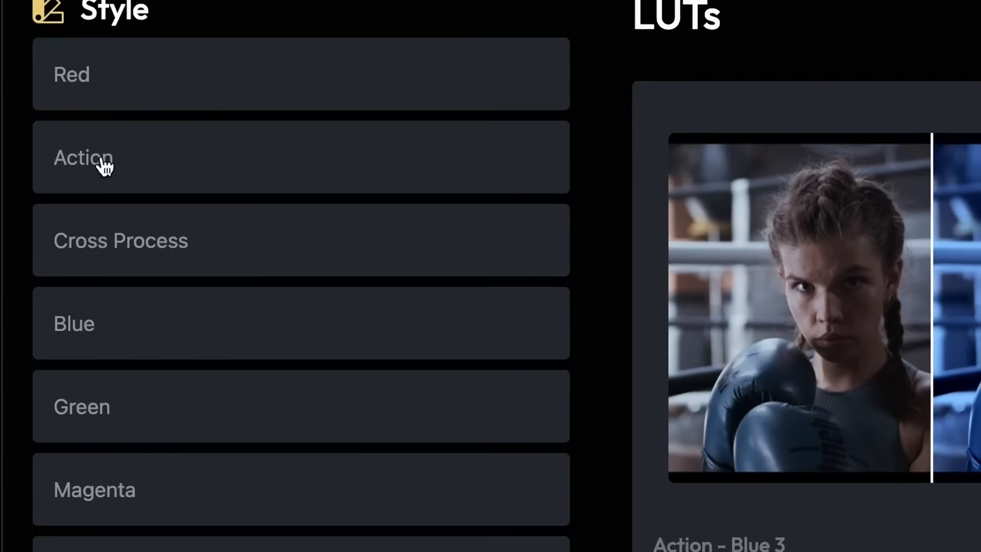
{"action": "scroll", "coordinate": [35, 176], "scroll_direction": "down", "scroll_amount": 6}
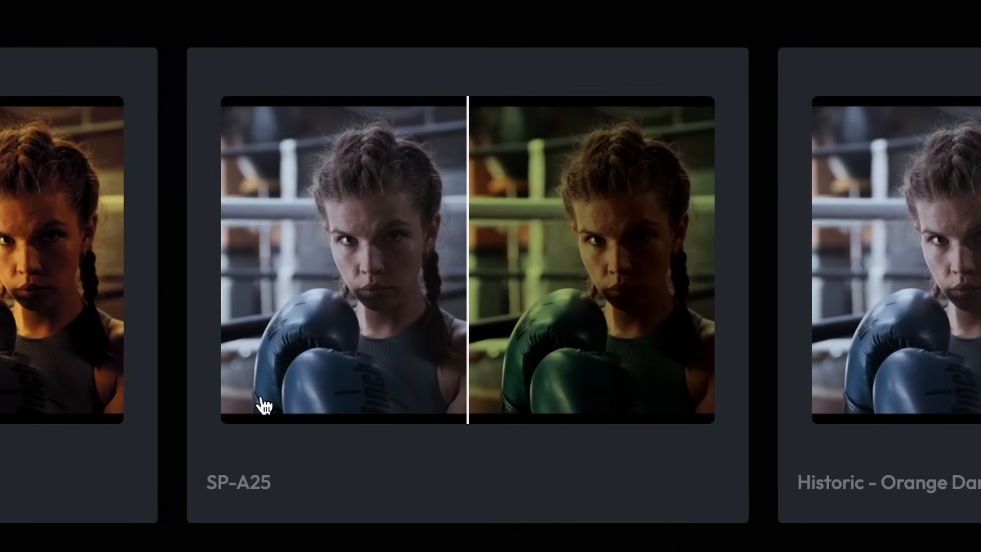
{"action": "left_click", "coordinate": [601, 276]}
{"action": "left_click_drag", "start_coordinate": [152, 98], "coordinate": [913, 150]}
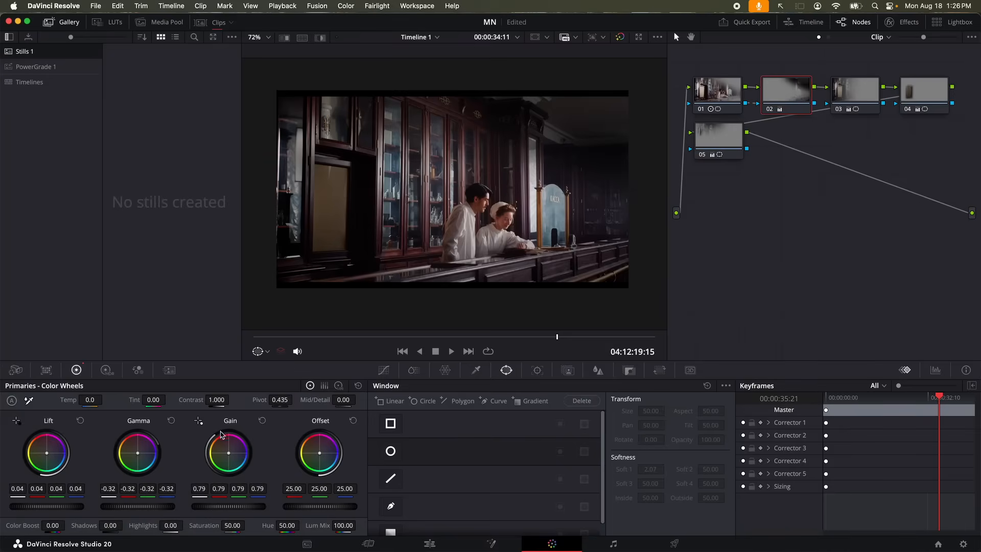
Raise node 02's gain to 0.78 and nudge its lift to 0.03
{"action": "left_click_drag", "start_coordinate": [253, 507], "coordinate": [265, 507]}
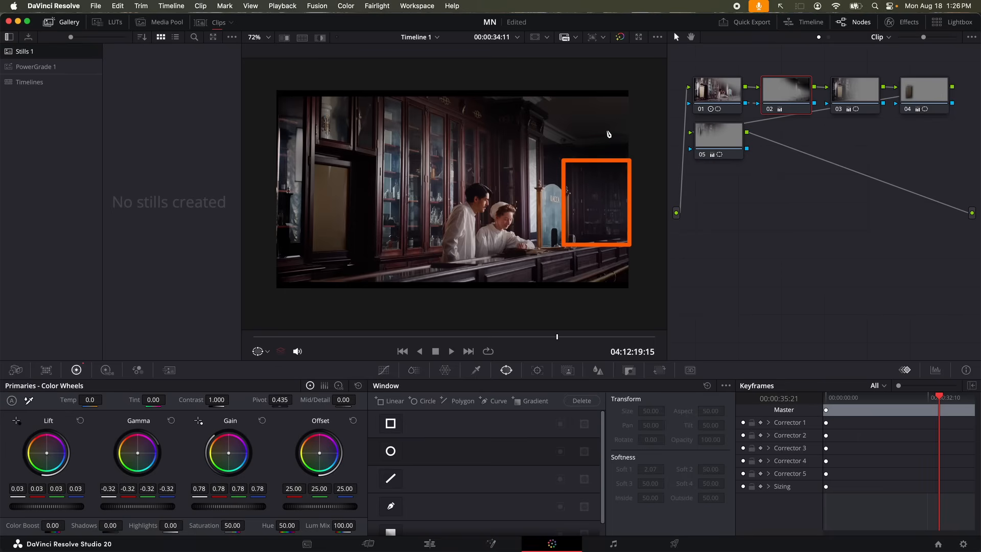
{"action": "mouse_move", "coordinate": [617, 191]}
{"action": "left_mouse_down"}
{"action": "mouse_move", "coordinate": [587, 174]}
{"action": "mouse_move", "coordinate": [575, 183]}
{"action": "mouse_move", "coordinate": [568, 215]}
{"action": "mouse_move", "coordinate": [583, 235]}
{"action": "mouse_move", "coordinate": [608, 235]}
{"action": "mouse_move", "coordinate": [615, 223]}
{"action": "mouse_move", "coordinate": [590, 136]}
{"action": "mouse_move", "coordinate": [613, 163]}
{"action": "mouse_move", "coordinate": [618, 156]}
{"action": "mouse_move", "coordinate": [592, 153]}
{"action": "mouse_move", "coordinate": [592, 174]}
{"action": "mouse_move", "coordinate": [629, 180]}
{"action": "mouse_move", "coordinate": [616, 155]}
{"action": "left_mouse_up"}
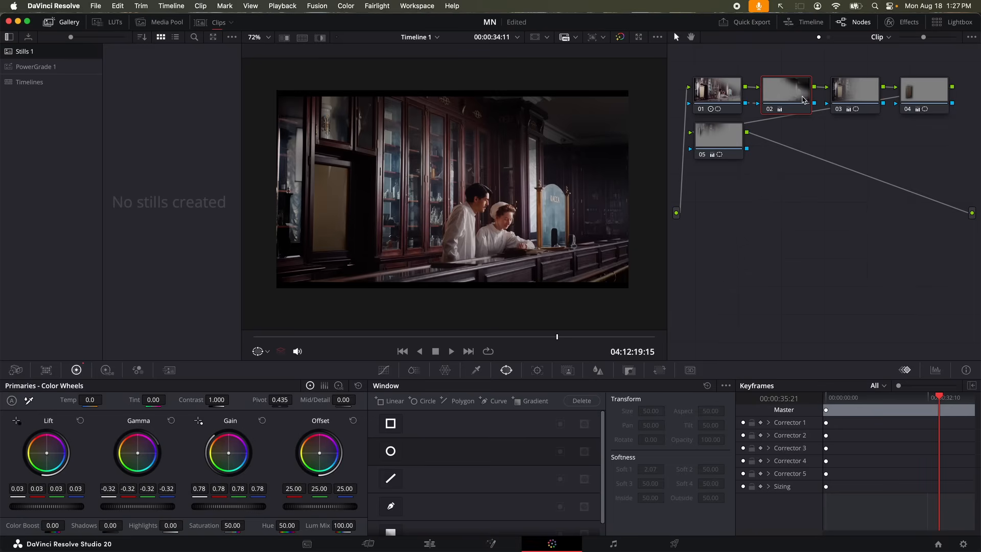
Pull node 01's polygon window right point inward over the counter and hide the window overlay
{"action": "left_click", "coordinate": [722, 98]}
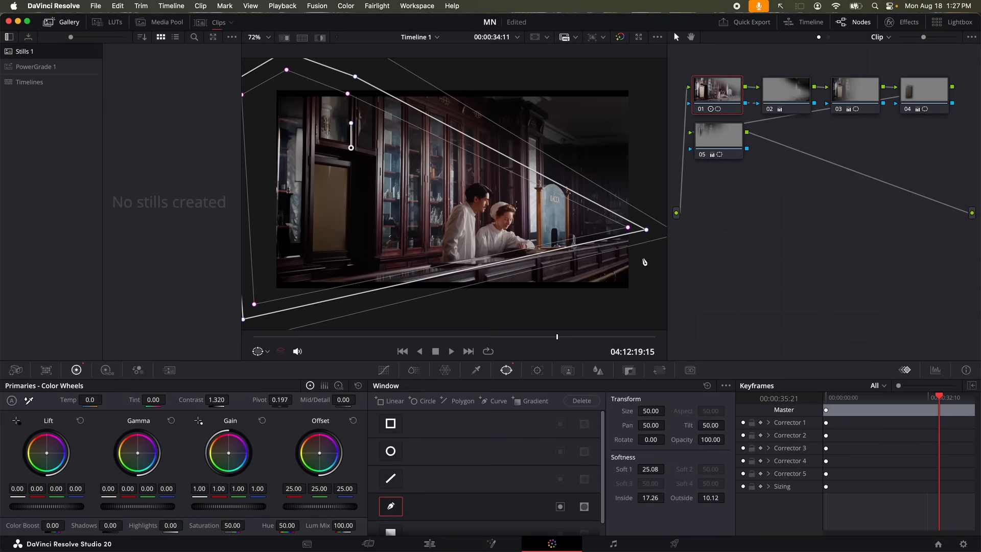
{"action": "left_click_drag", "start_coordinate": [639, 235], "coordinate": [616, 236]}
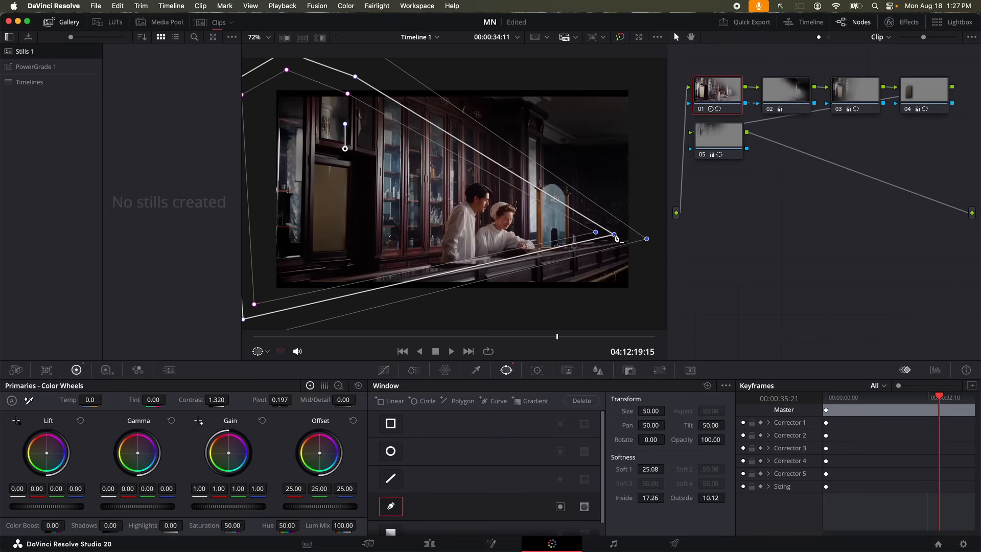
{"action": "left_click", "coordinate": [263, 351]}
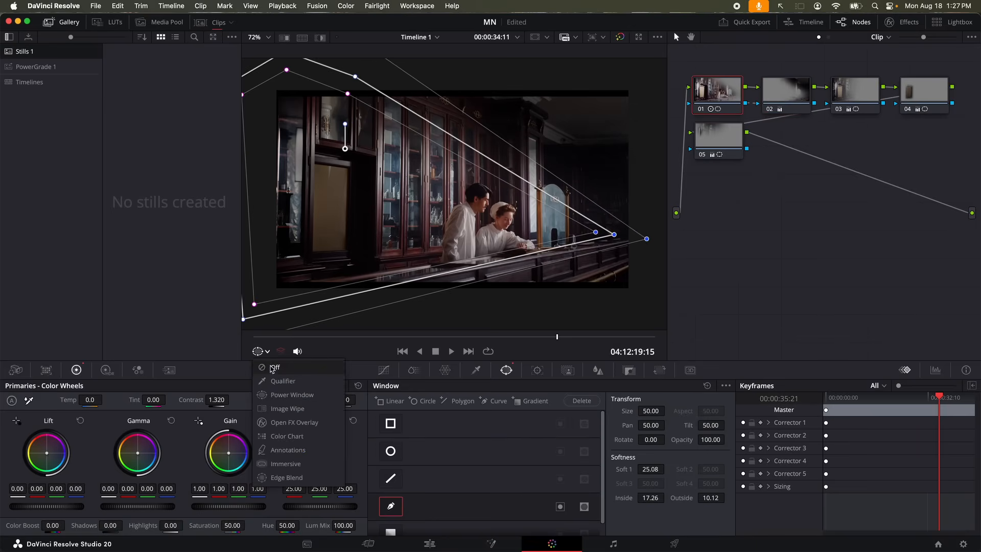
{"action": "left_click", "coordinate": [271, 369]}
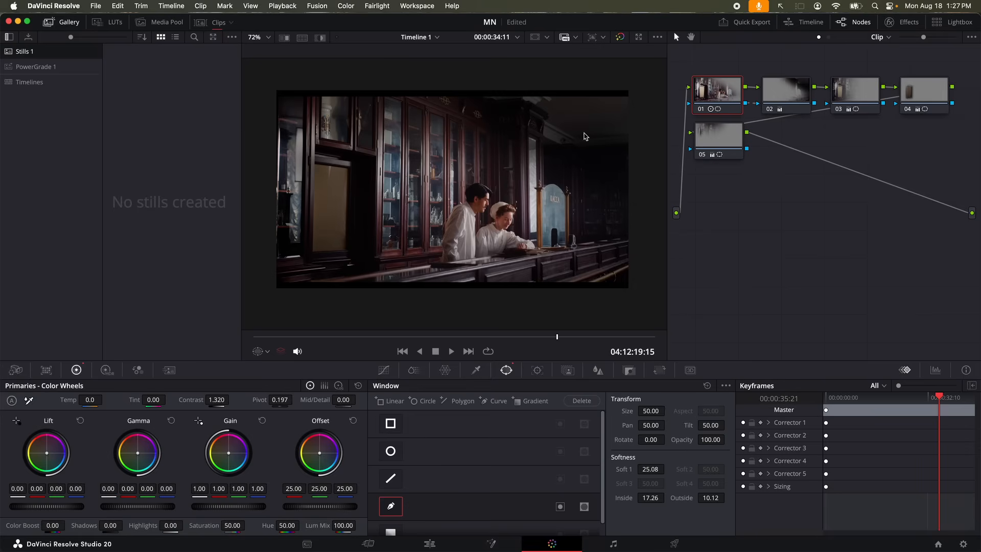
{"action": "left_click", "coordinate": [858, 97]}
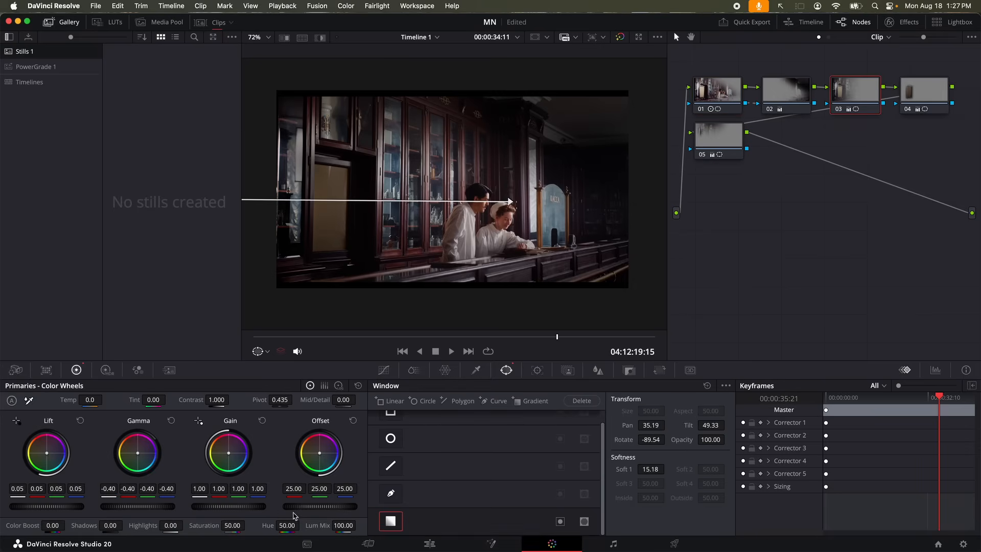
Darken node 03's left side with gain lowered to 0.74 and lift at 0.17, undoing overshoots
{"action": "left_click_drag", "start_coordinate": [228, 506], "coordinate": [204, 506]}
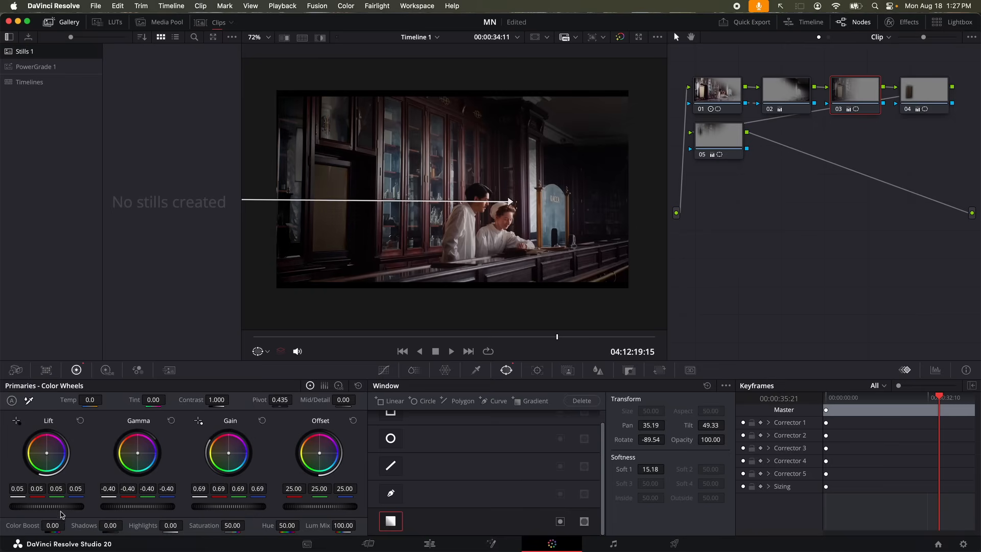
{"action": "scroll", "coordinate": [60, 507], "scroll_direction": "up", "scroll_amount": 5}
{"action": "scroll", "coordinate": [60, 511], "scroll_direction": "up", "scroll_amount": 4}
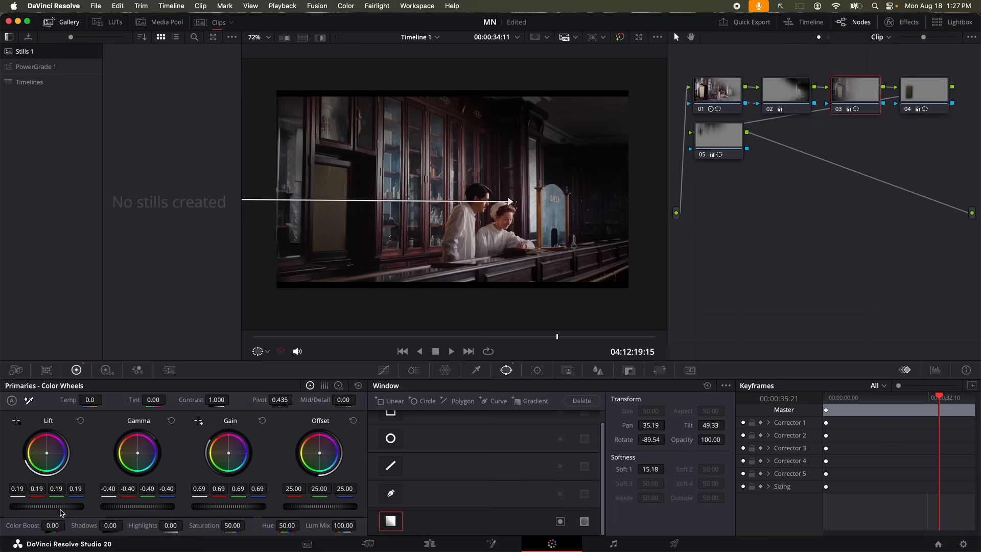
{"action": "scroll", "coordinate": [60, 509], "scroll_direction": "down", "scroll_amount": 1}
{"action": "scroll", "coordinate": [224, 510], "scroll_direction": "up", "scroll_amount": 11}
{"action": "scroll", "coordinate": [224, 509], "scroll_direction": "up", "scroll_amount": 1}
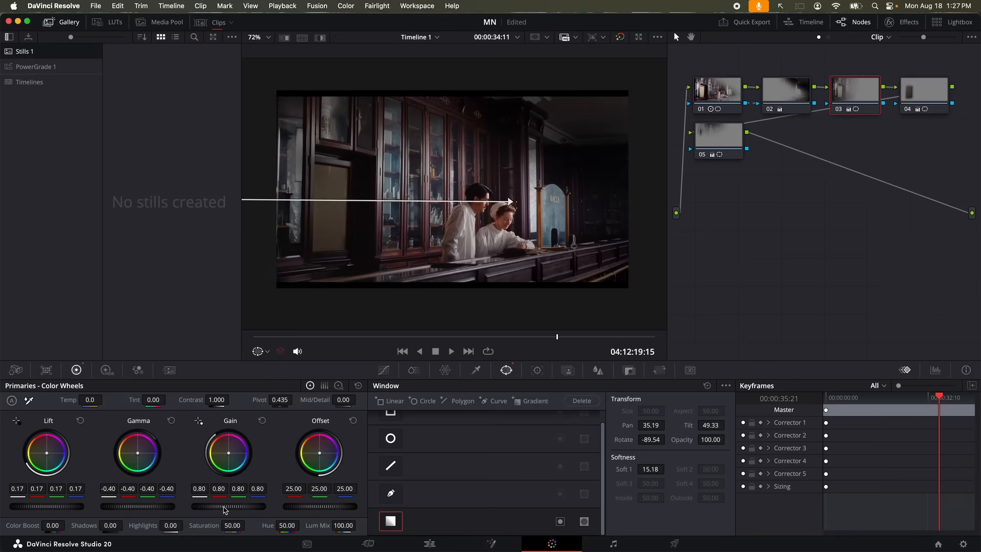
{"action": "left_click_drag", "start_coordinate": [224, 507], "coordinate": [182, 508]}
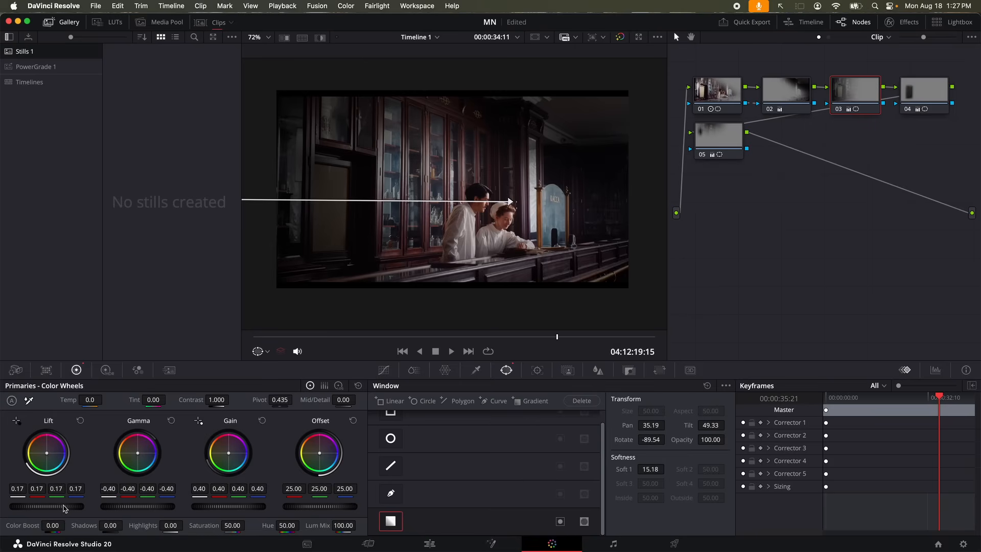
{"action": "left_click_drag", "start_coordinate": [47, 507], "coordinate": [65, 508]}
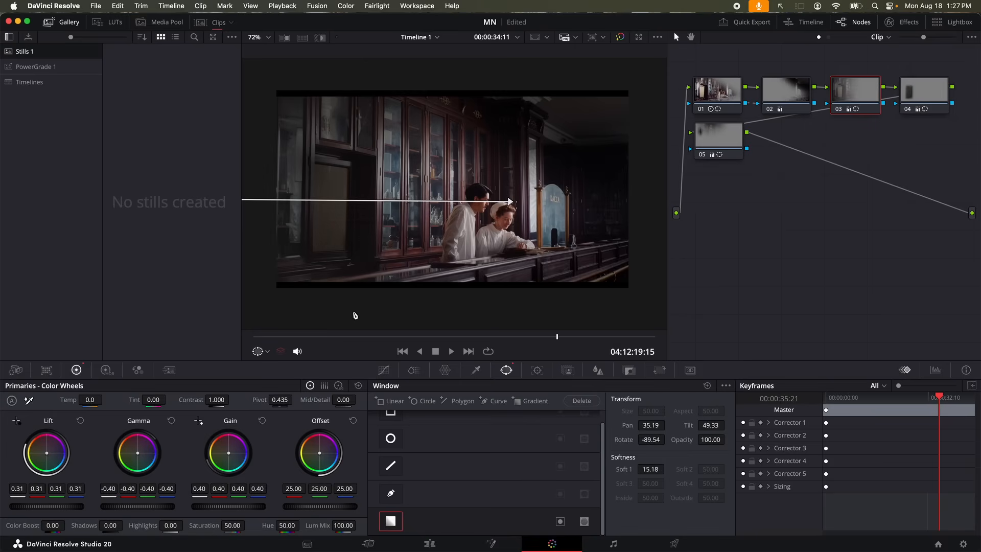
{"action": "key", "text": "super+z"}
{"action": "key", "text": "super+z"}
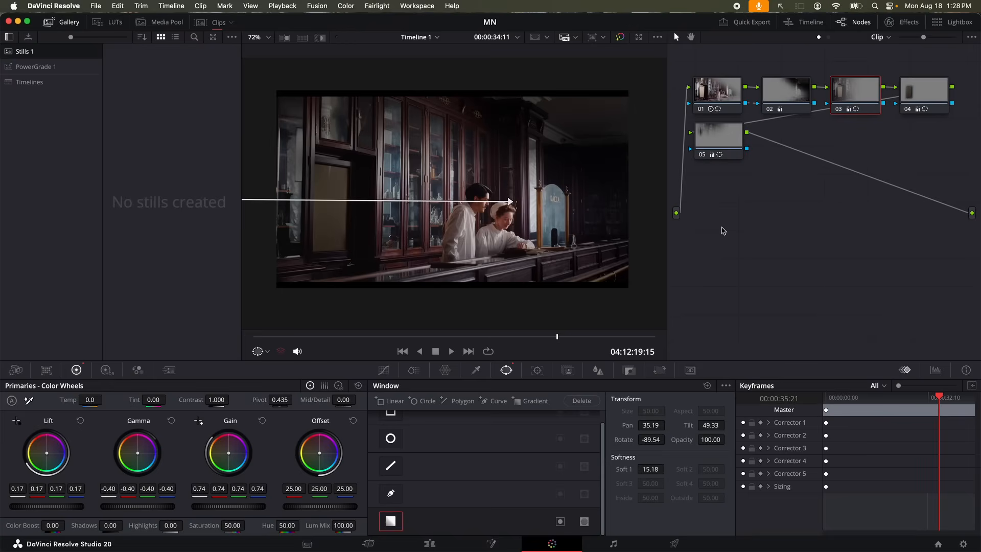
Raise node 01's saturation to about 60 with the window overlay hidden
{"action": "left_click", "coordinate": [726, 88]}
{"action": "left_click", "coordinate": [267, 351]}
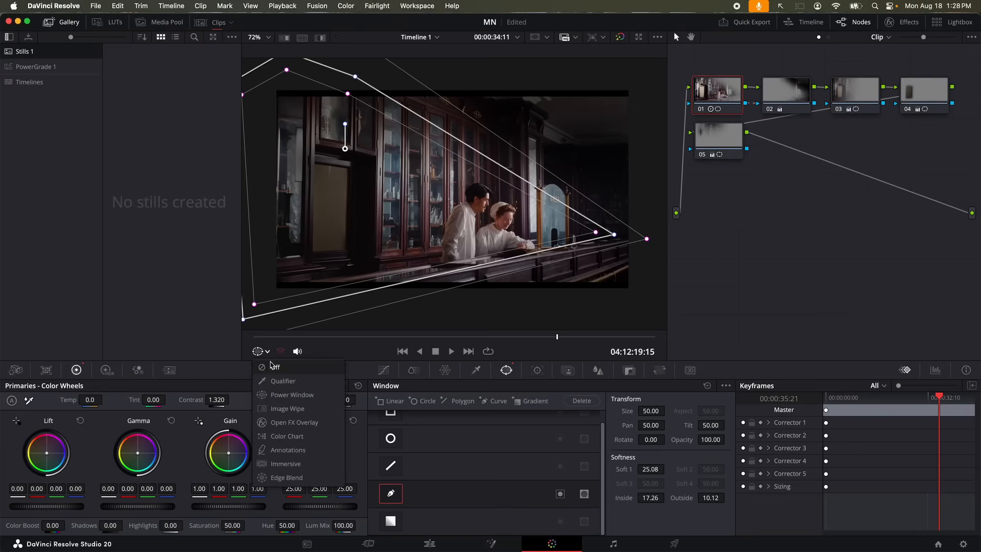
{"action": "left_click", "coordinate": [273, 365]}
{"action": "left_click_drag", "start_coordinate": [233, 525], "coordinate": [252, 525]}
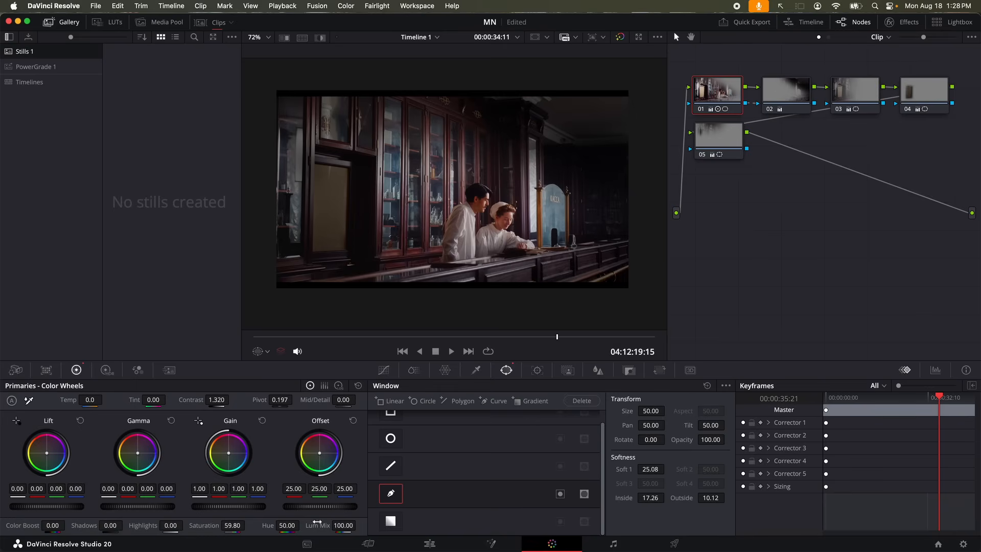
{"action": "left_click", "coordinate": [800, 86]}
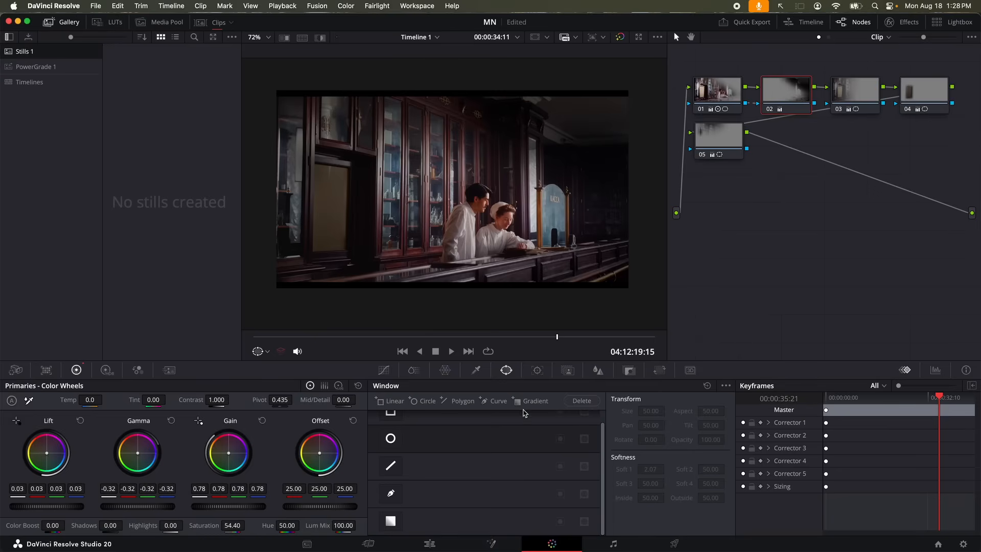
Give node 02 a light blur of about 0.51 radius in the Blur palette
{"action": "left_click", "coordinate": [598, 370]}
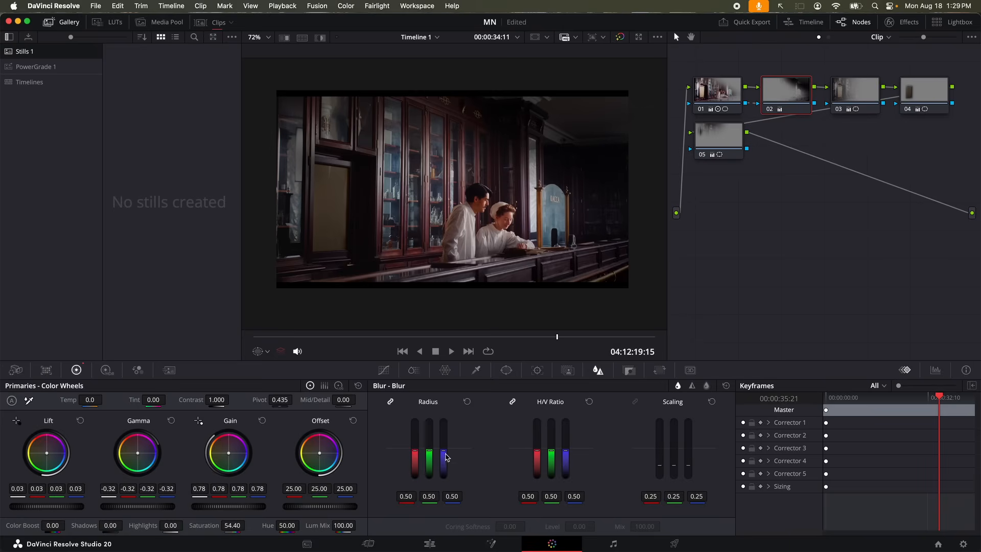
{"action": "mouse_move", "coordinate": [444, 451]}
{"action": "left_mouse_down"}
{"action": "mouse_move", "coordinate": [444, 420]}
{"action": "mouse_move", "coordinate": [444, 443]}
{"action": "left_mouse_up"}
{"action": "left_click_drag", "start_coordinate": [443, 443], "coordinate": [444, 449]}
{"action": "left_click", "coordinate": [855, 100]}
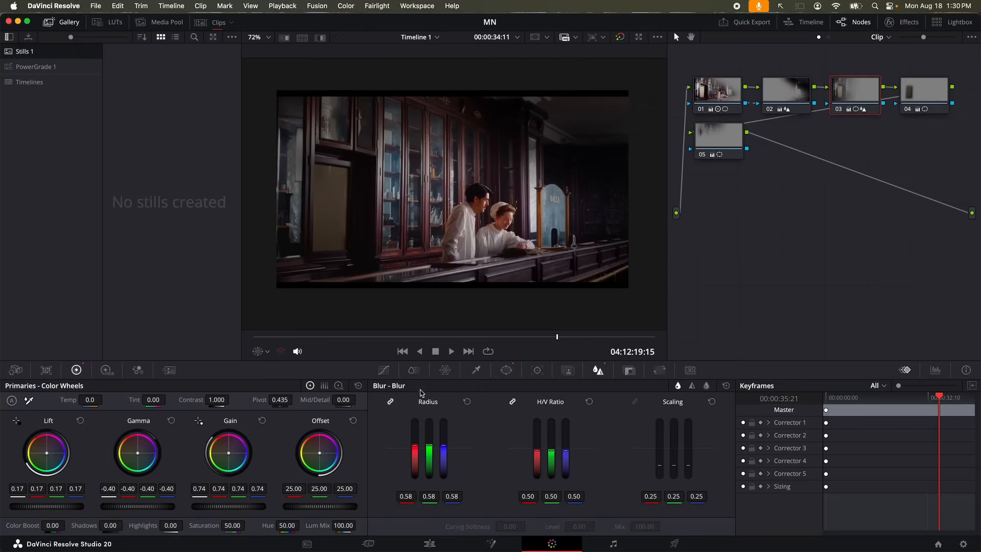
Push node 02's offset toward blue, then reset the offset and lift to neutral
{"action": "left_click", "coordinate": [790, 93]}
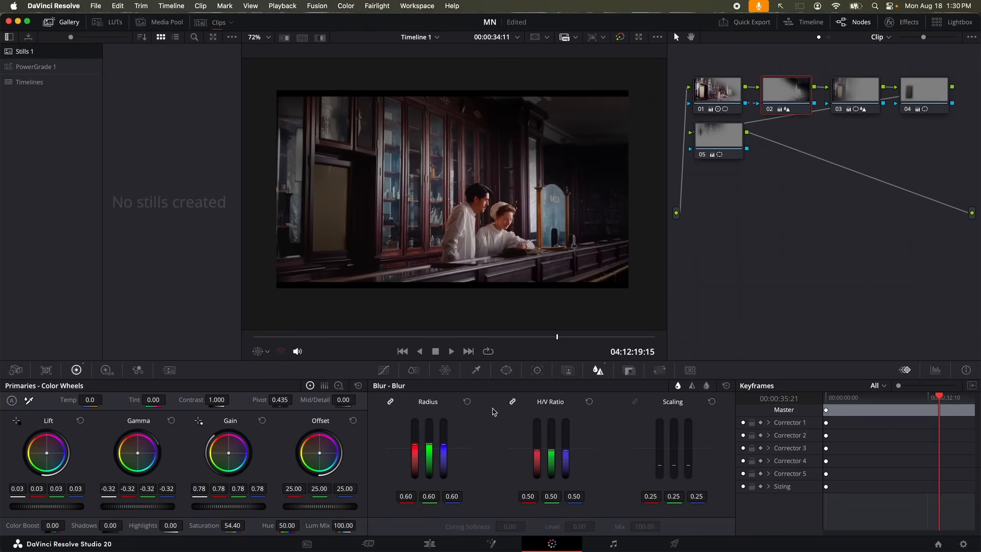
{"action": "left_click_drag", "start_coordinate": [319, 453], "coordinate": [320, 457]}
{"action": "left_click", "coordinate": [354, 420]}
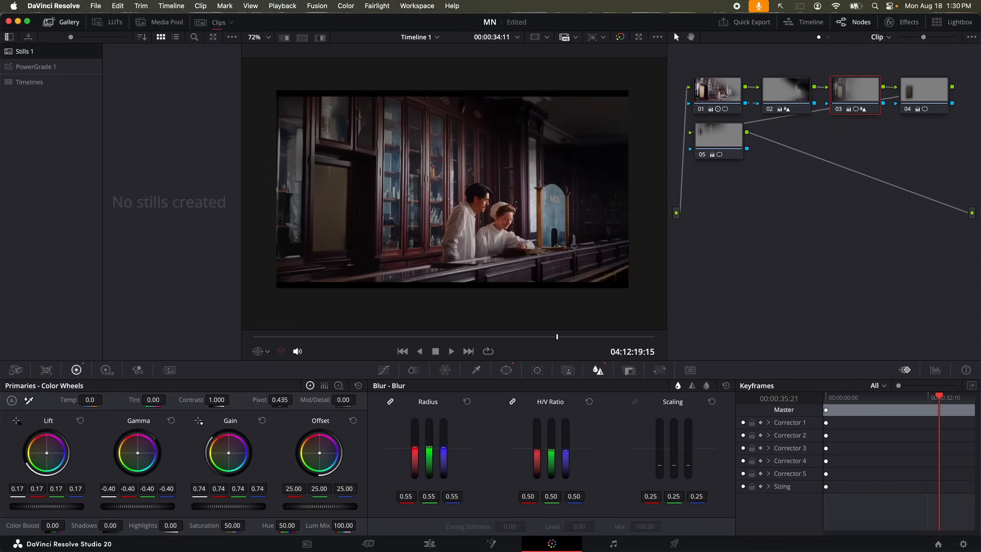
{"action": "left_click", "coordinate": [81, 421]}
Retint node 02's offset to a cool teal 4.59/27.79/33.17, undoing a stray gain shift
{"action": "left_click", "coordinate": [789, 88]}
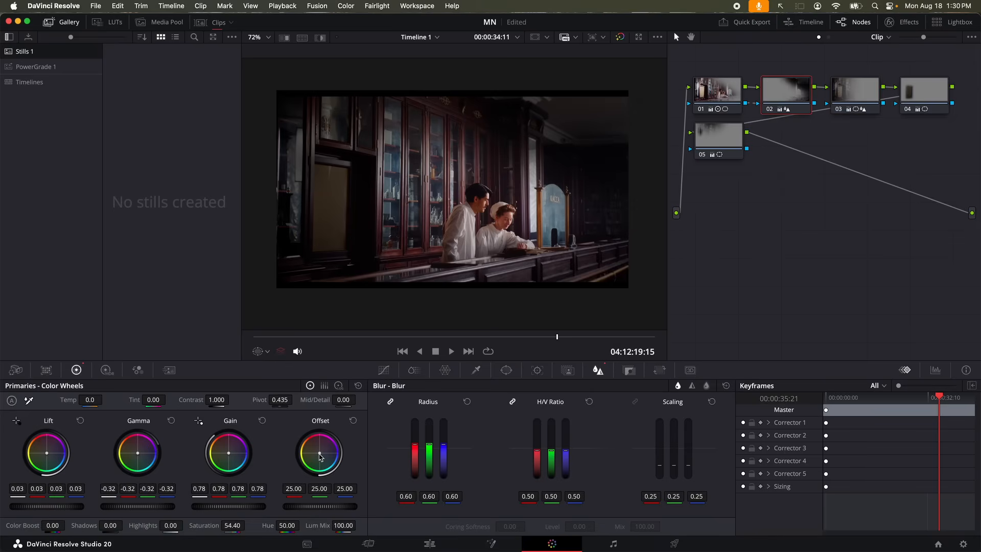
{"action": "mouse_move", "coordinate": [320, 454]}
{"action": "left_mouse_down"}
{"action": "mouse_move", "coordinate": [322, 463]}
{"action": "mouse_move", "coordinate": [321, 455]}
{"action": "left_mouse_up"}
{"action": "left_click_drag", "start_coordinate": [229, 454], "coordinate": [229, 455]}
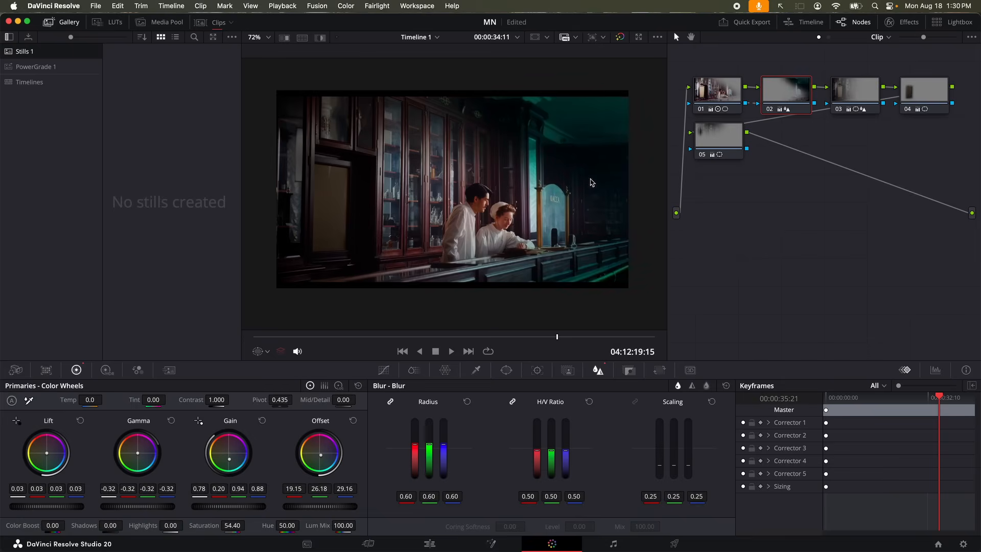
{"action": "key", "text": "super+z"}
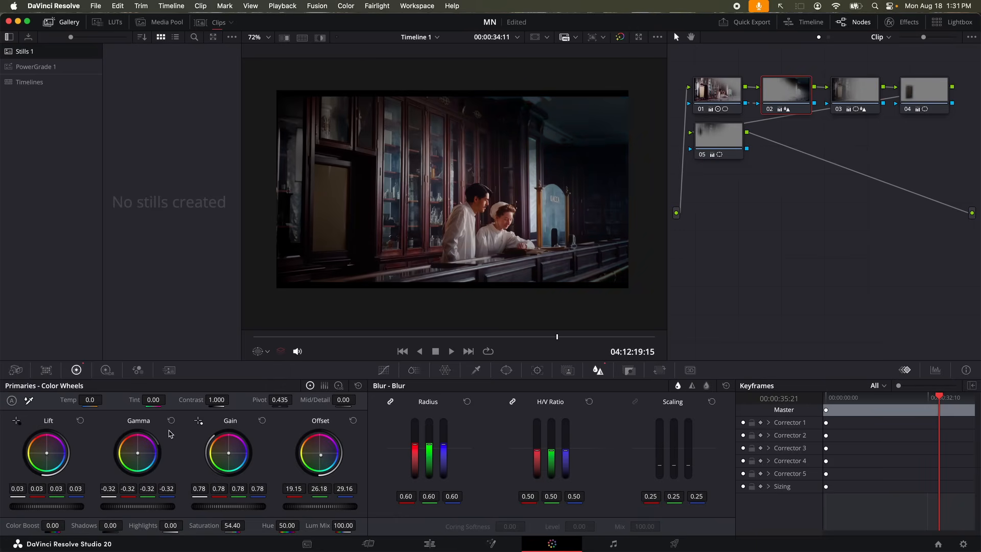
{"action": "mouse_move", "coordinate": [318, 458]}
{"action": "left_mouse_down"}
{"action": "mouse_move", "coordinate": [311, 452]}
{"action": "mouse_move", "coordinate": [324, 456]}
{"action": "left_mouse_up"}
Warm node 01's highlights toward red without a yellow cast, comparing against the saved grade
{"action": "left_click", "coordinate": [703, 94]}
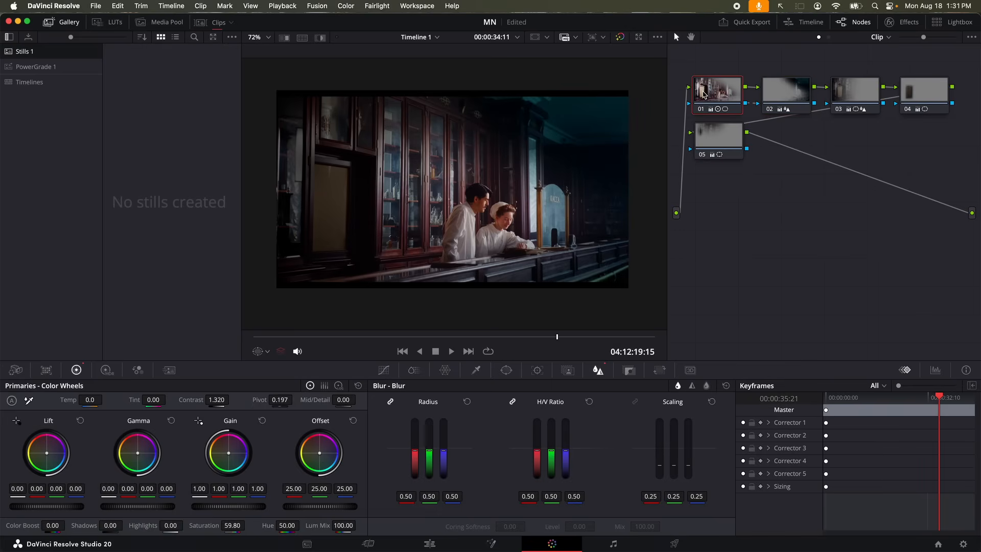
{"action": "left_click_drag", "start_coordinate": [231, 453], "coordinate": [233, 450]}
{"action": "left_click", "coordinate": [794, 91]}
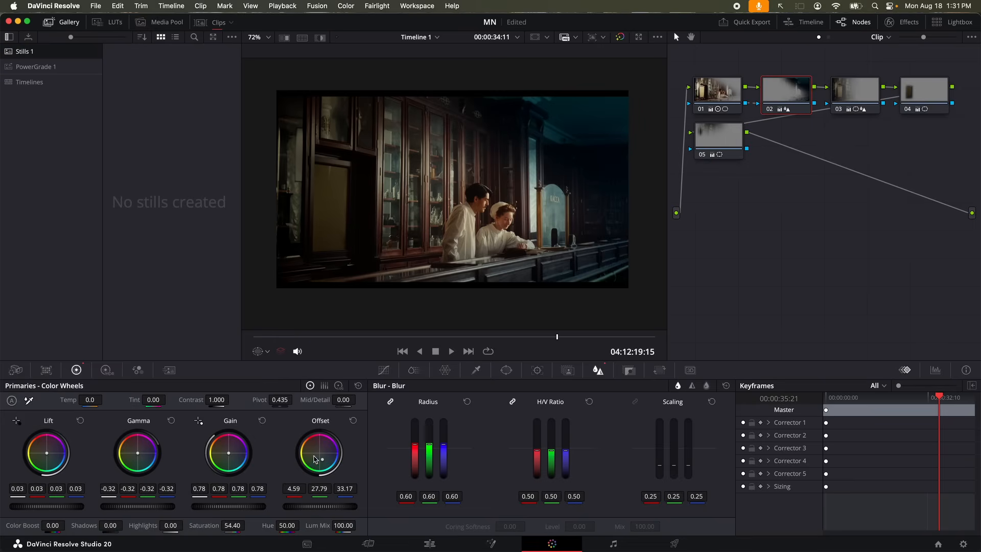
{"action": "left_click_drag", "start_coordinate": [322, 462], "coordinate": [321, 464]}
{"action": "key", "text": "super+b"}
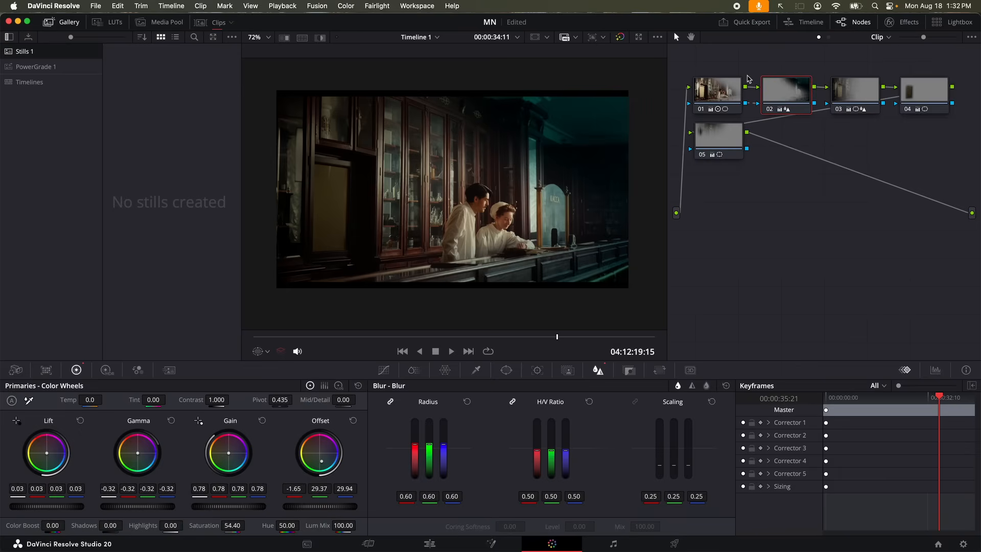
{"action": "left_click", "coordinate": [723, 92]}
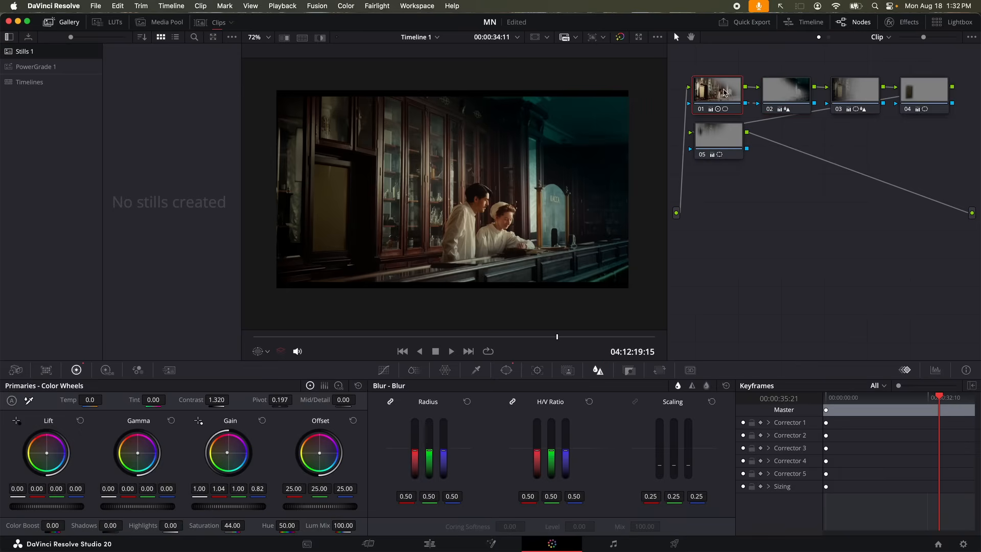
{"action": "left_click_drag", "start_coordinate": [227, 453], "coordinate": [220, 451]}
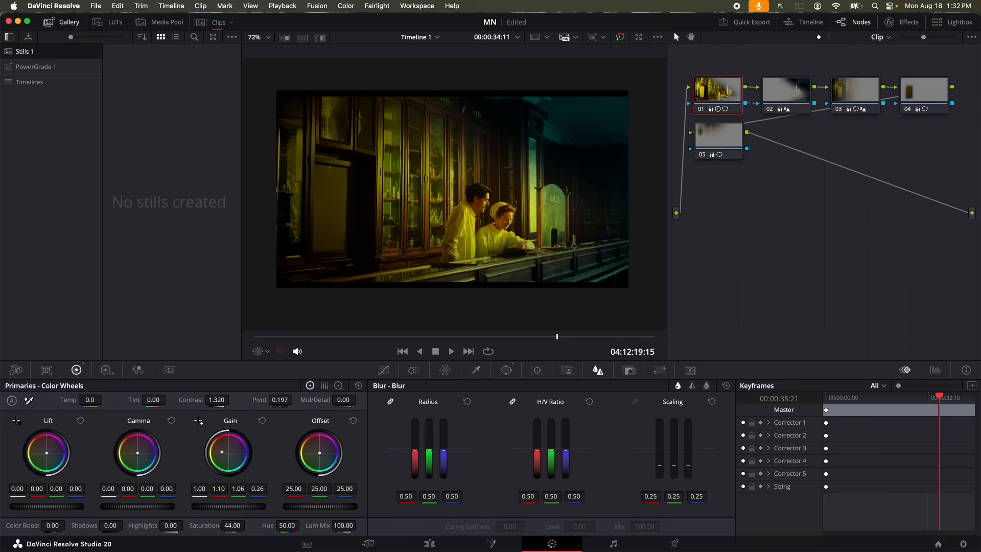
{"action": "left_click_drag", "start_coordinate": [226, 452], "coordinate": [228, 453]}
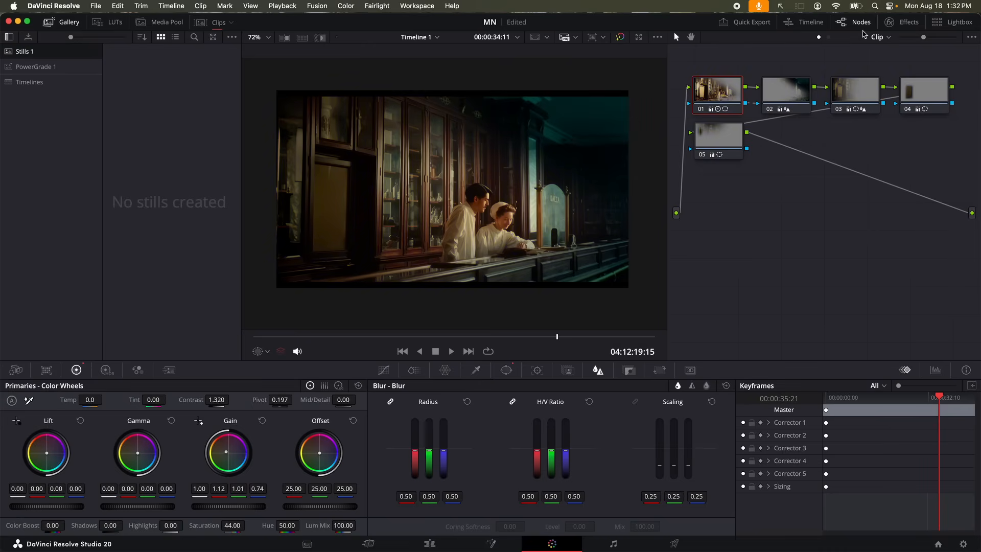
Give node 02 a teal offset, resetting and reapplying it, and load the other grade version
{"action": "left_click", "coordinate": [790, 93]}
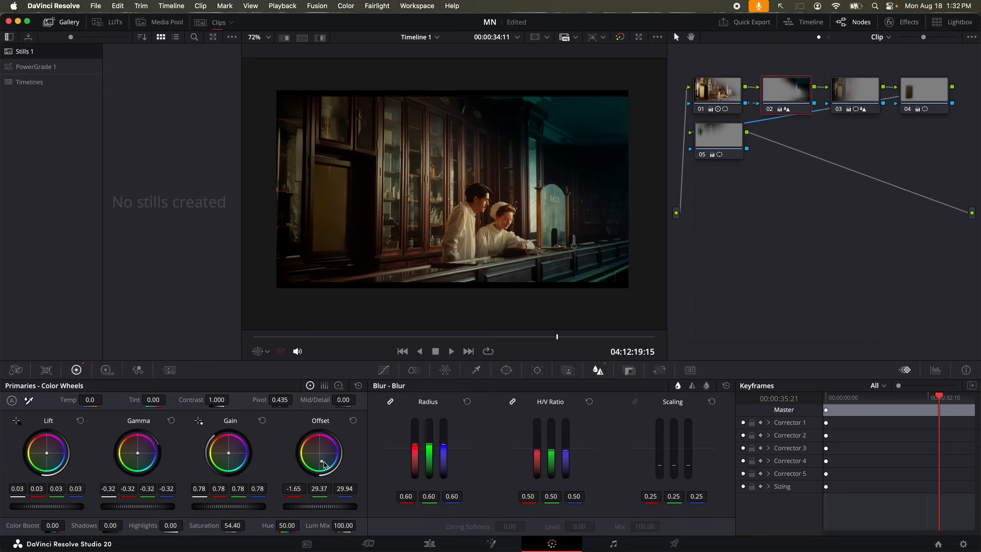
{"action": "mouse_move", "coordinate": [322, 463]}
{"action": "left_mouse_down"}
{"action": "mouse_move", "coordinate": [312, 470]}
{"action": "mouse_move", "coordinate": [322, 473]}
{"action": "left_mouse_up"}
{"action": "left_click", "coordinate": [353, 421]}
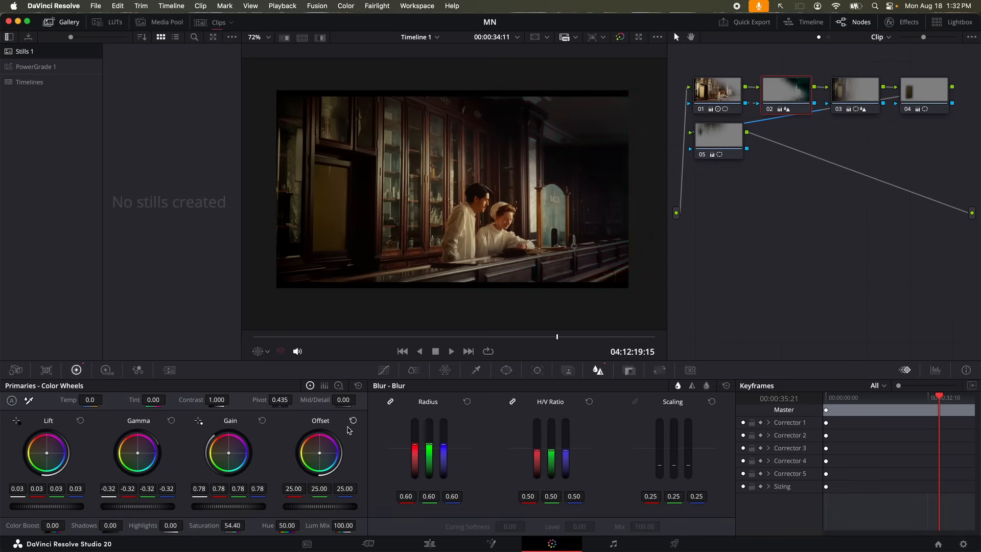
{"action": "left_click_drag", "start_coordinate": [323, 456], "coordinate": [322, 461]}
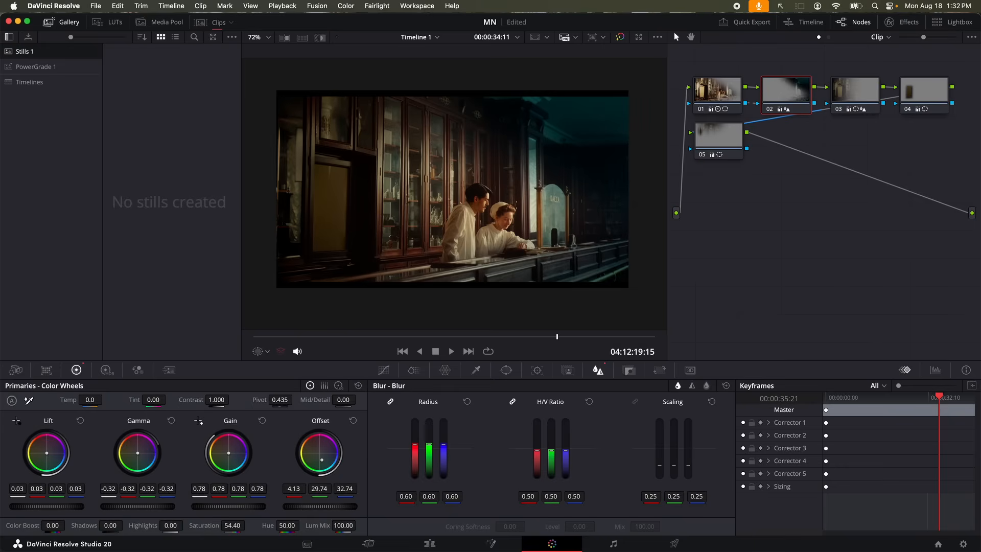
{"action": "key", "text": "super+y"}
Raise node 02's contrast to about 1.28, lower the pivot, and shift shadows toward blue
{"action": "left_click_drag", "start_coordinate": [235, 507], "coordinate": [235, 506]}
{"action": "left_click_drag", "start_coordinate": [219, 401], "coordinate": [233, 399]}
{"action": "left_click_drag", "start_coordinate": [283, 400], "coordinate": [282, 400]}
{"action": "left_click_drag", "start_coordinate": [219, 400], "coordinate": [218, 401]}
{"action": "left_click_drag", "start_coordinate": [323, 463], "coordinate": [319, 459]}
{"action": "key", "text": "shift+d"}
{"action": "key", "text": "shift+d"}
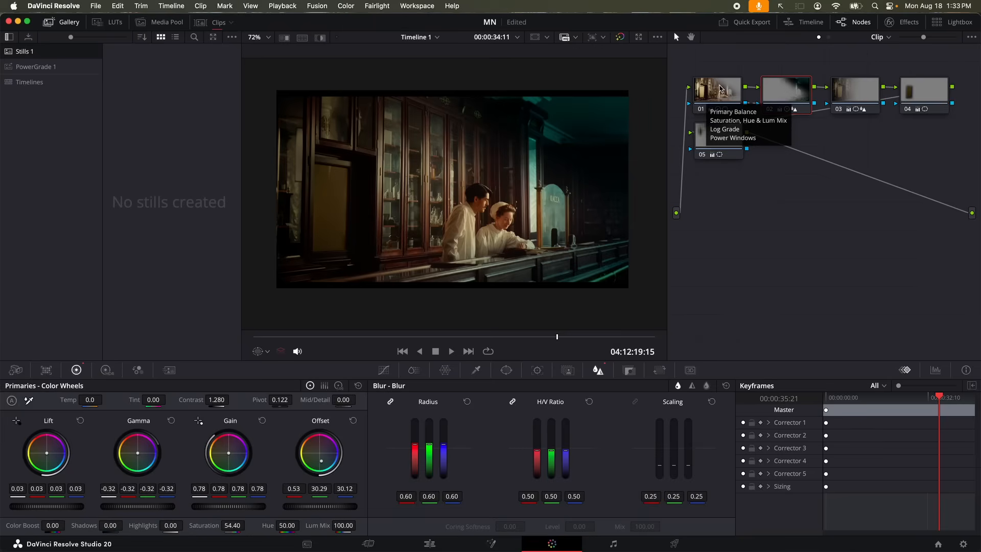
Set node 01's contrast to 1.418 with the pivot at 0.395 for deeper shadows
{"action": "left_click", "coordinate": [721, 88]}
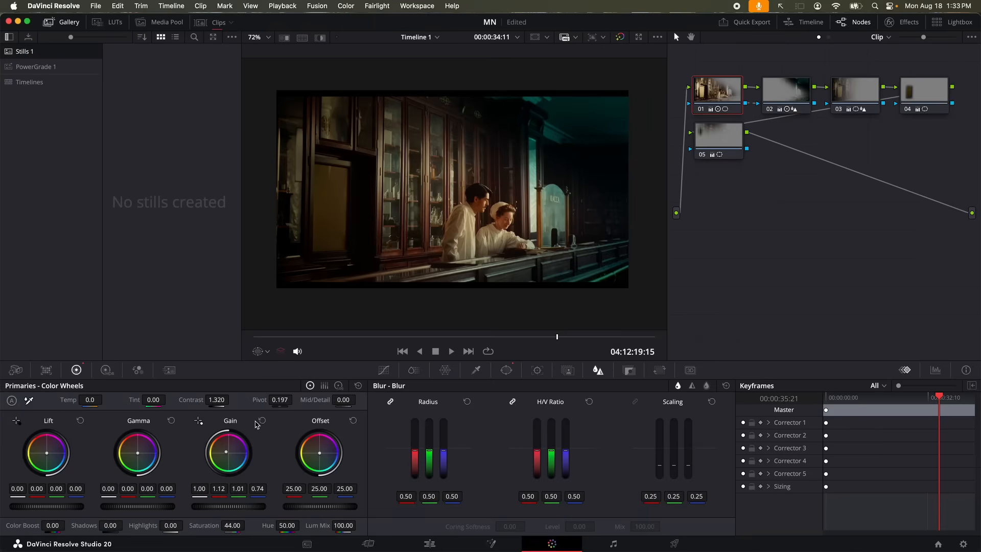
{"action": "left_click_drag", "start_coordinate": [286, 400], "coordinate": [335, 400]}
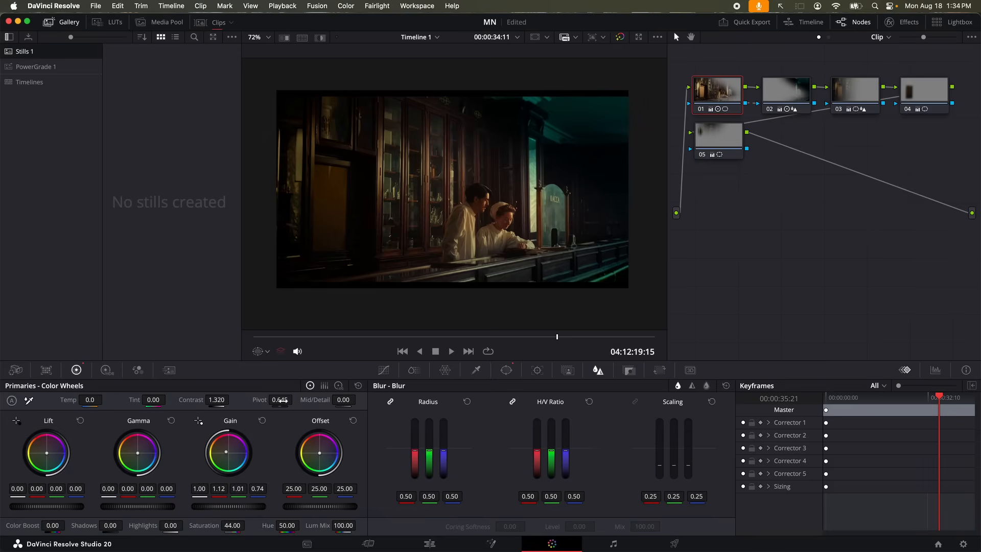
{"action": "scroll", "coordinate": [422, 271], "scroll_direction": "up", "scroll_amount": 5}
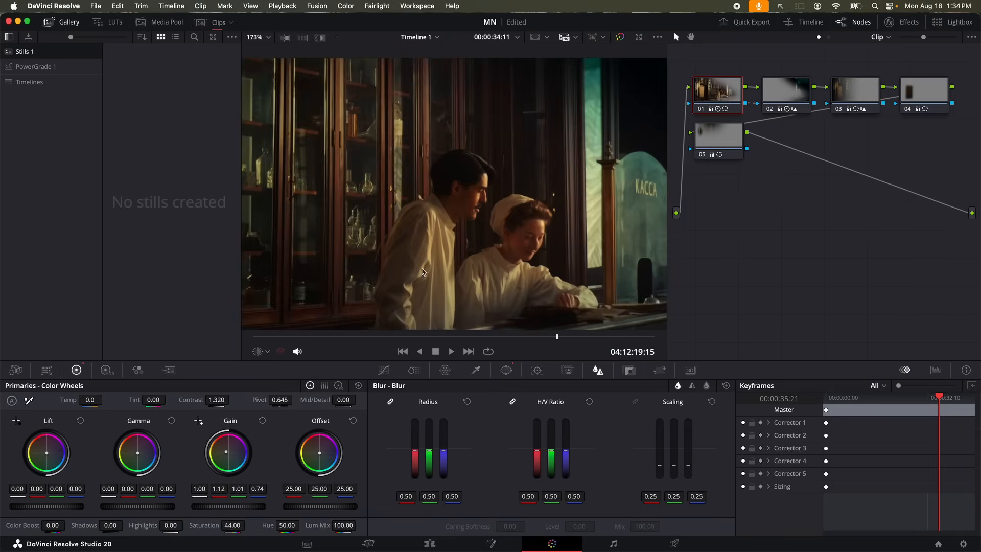
{"action": "mouse_move", "coordinate": [280, 400]}
{"action": "left_mouse_down"}
{"action": "mouse_move", "coordinate": [250, 400]}
{"action": "mouse_move", "coordinate": [283, 401]}
{"action": "left_mouse_up"}
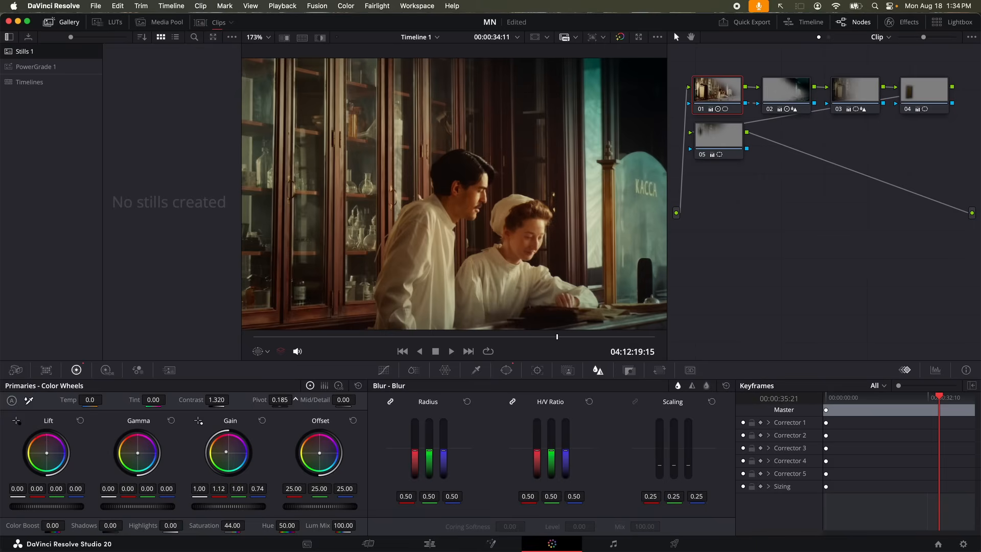
{"action": "left_click_drag", "start_coordinate": [280, 401], "coordinate": [286, 400]}
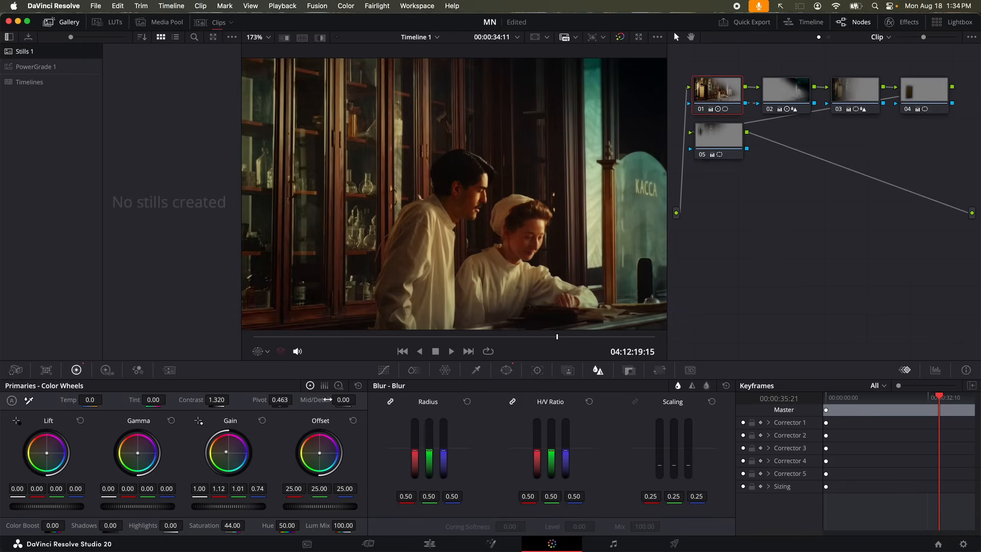
{"action": "left_click_drag", "start_coordinate": [287, 401], "coordinate": [295, 399]}
{"action": "left_click_drag", "start_coordinate": [228, 400], "coordinate": [281, 402]}
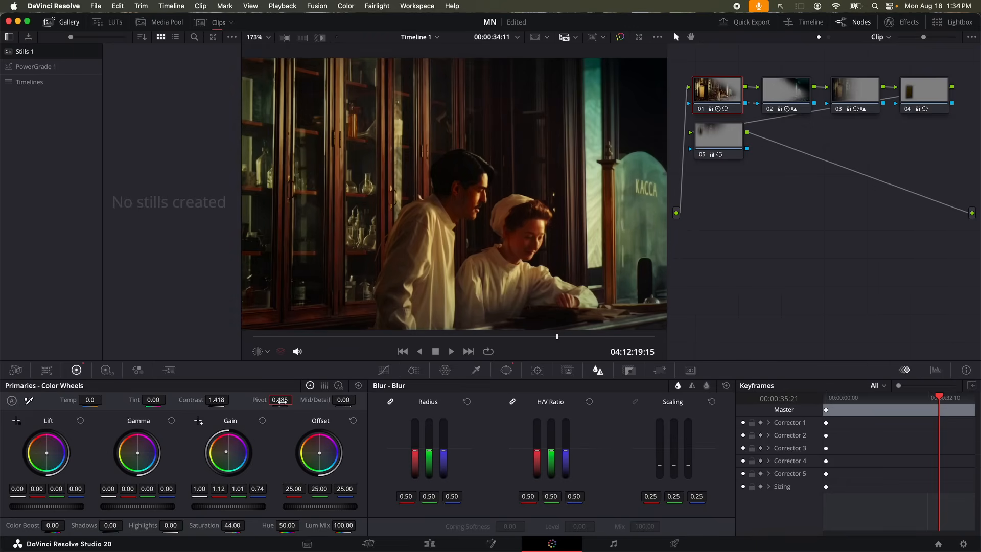
{"action": "scroll", "coordinate": [465, 231], "scroll_direction": "down", "scroll_amount": 5}
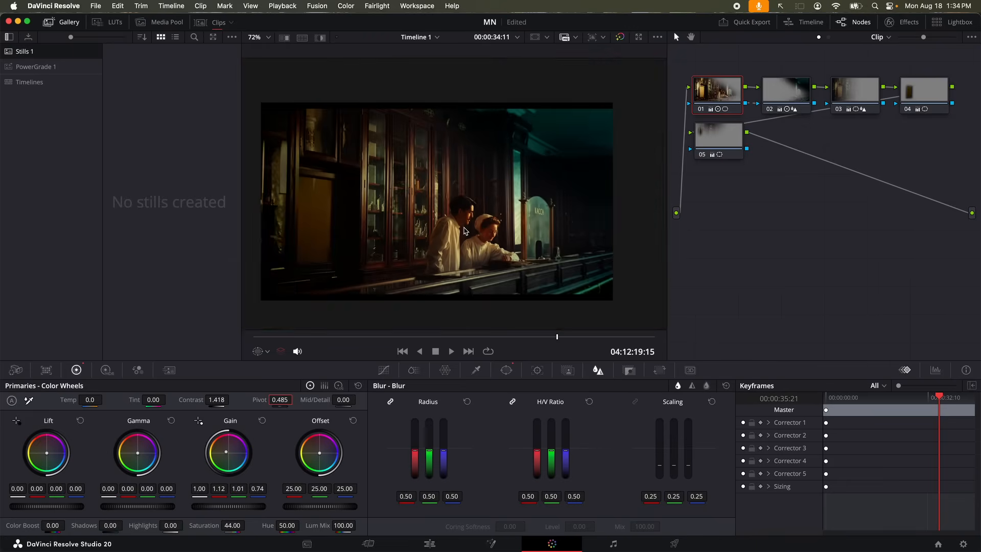
{"action": "left_click", "coordinate": [718, 152]}
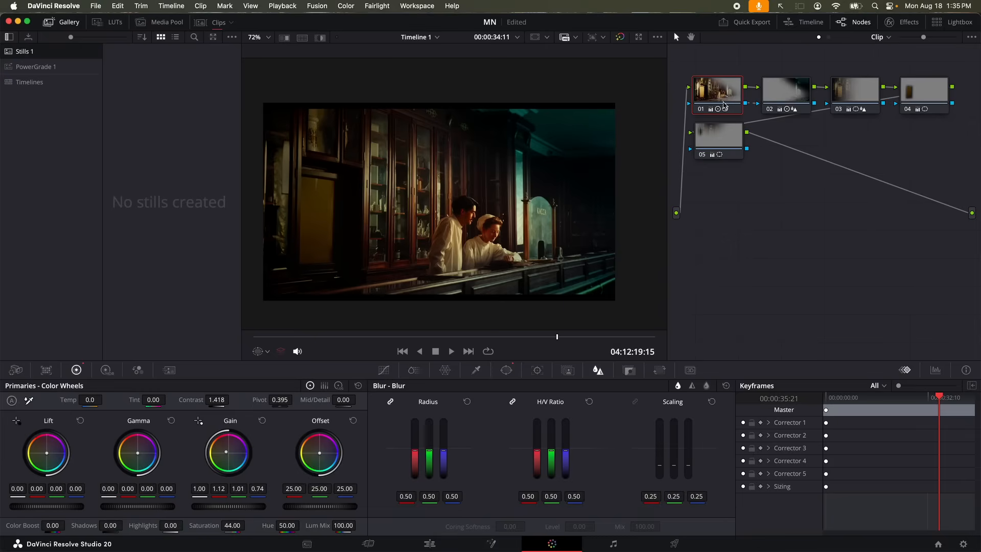
Raise node 01's polygon window softness to Inside 30.06 and Outside 20.42
{"action": "left_click", "coordinate": [385, 376]}
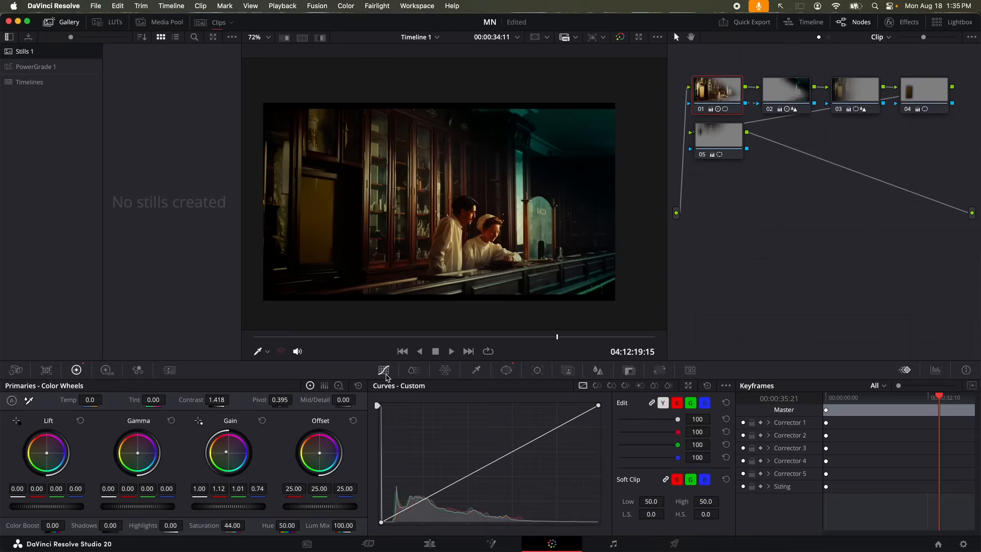
{"action": "left_click", "coordinate": [413, 372]}
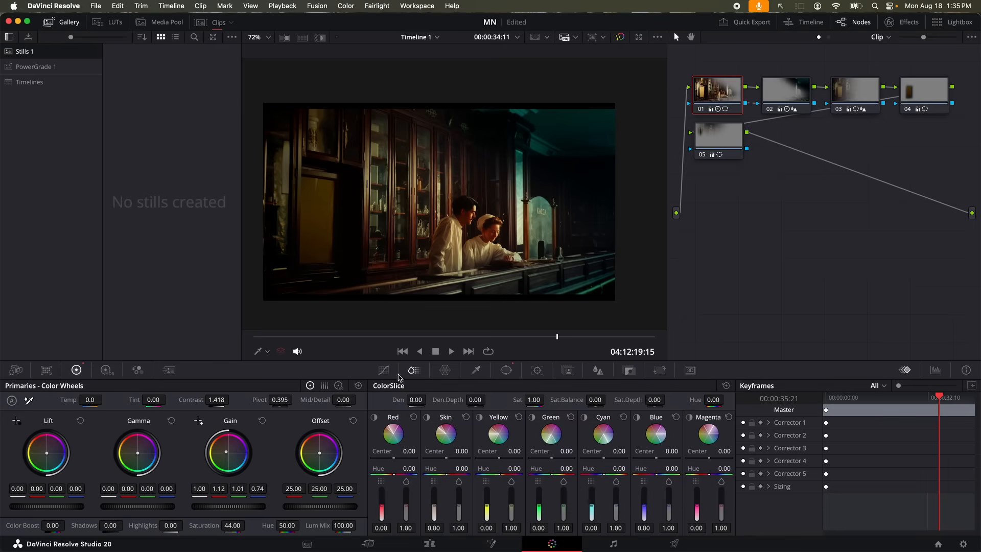
{"action": "left_click", "coordinate": [507, 371]}
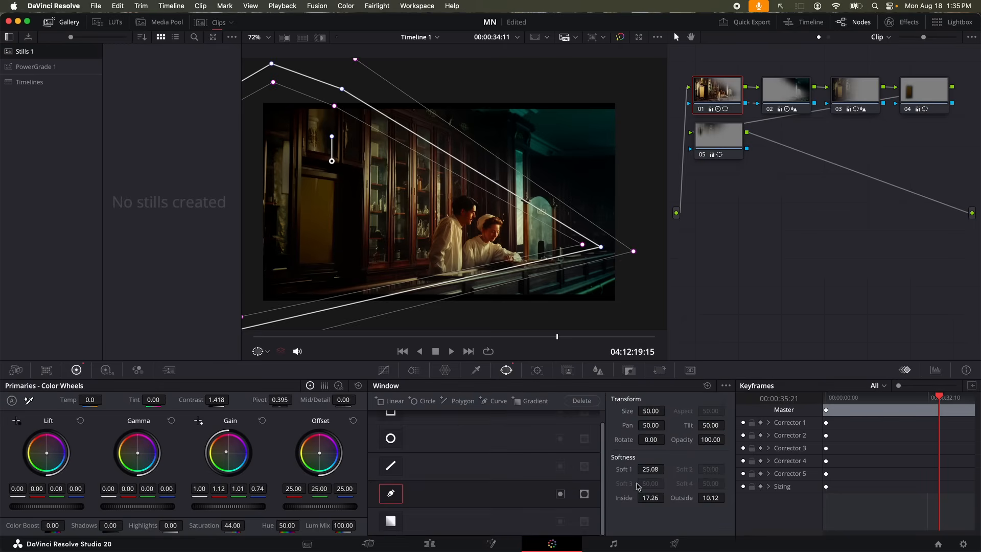
{"action": "left_click_drag", "start_coordinate": [650, 498], "coordinate": [743, 499]}
{"action": "left_click_drag", "start_coordinate": [657, 469], "coordinate": [667, 469]}
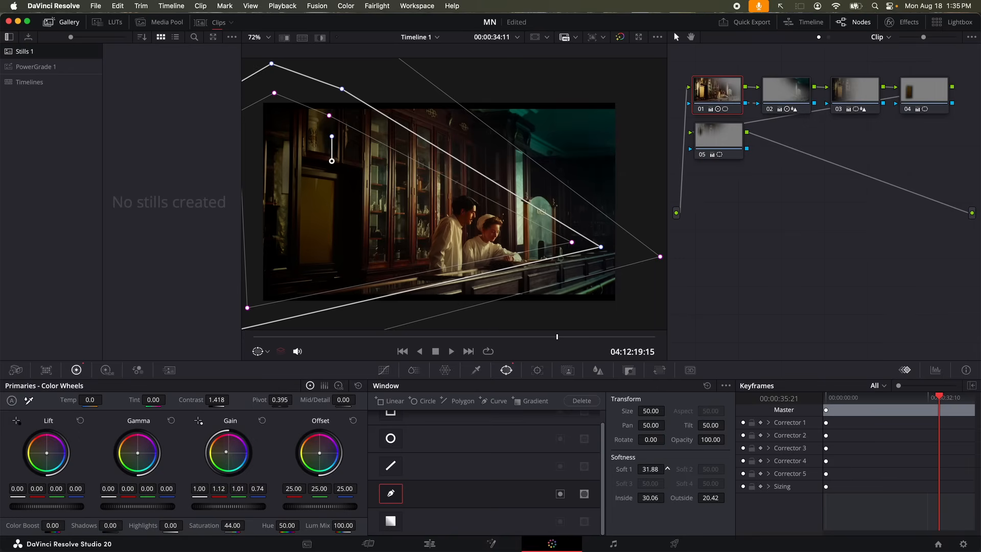
{"action": "left_click_drag", "start_coordinate": [667, 469], "coordinate": [654, 469]}
Hide the window overlay, circle the counter with an annotation, and set Soft 1 to 68.06
{"action": "left_click", "coordinate": [259, 351]}
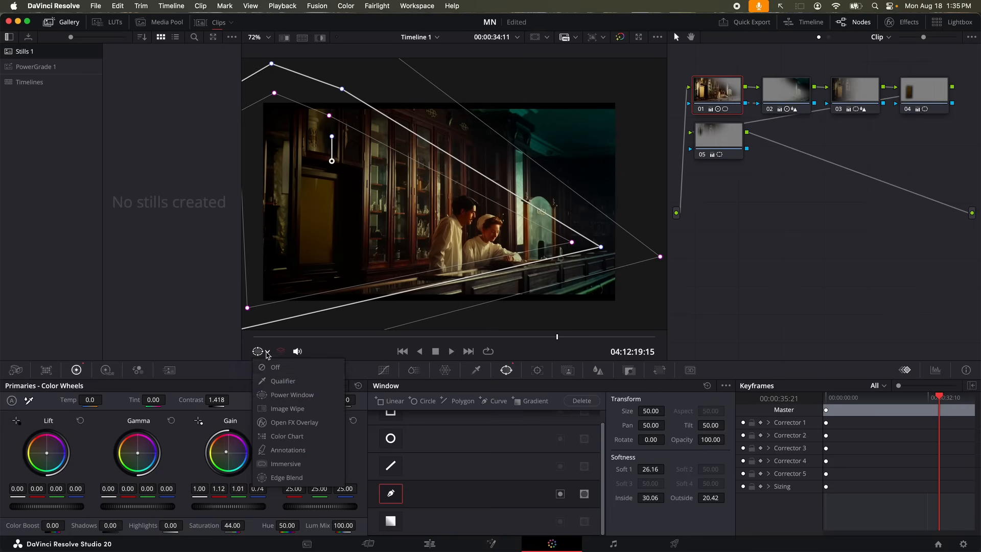
{"action": "left_click", "coordinate": [272, 368]}
{"action": "left_click_drag", "start_coordinate": [649, 469], "coordinate": [640, 469]}
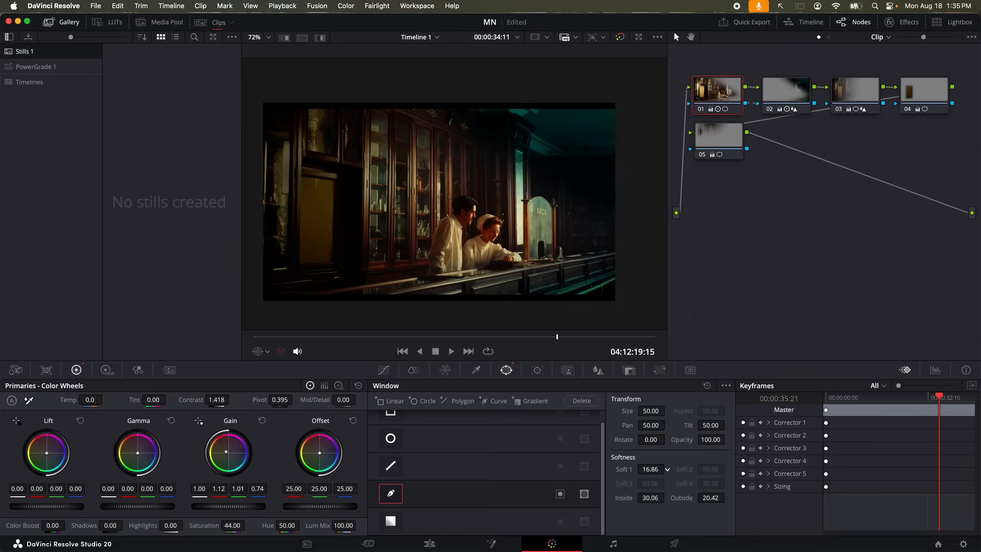
{"action": "mouse_move", "coordinate": [622, 218]}
{"action": "left_mouse_down"}
{"action": "mouse_move", "coordinate": [459, 256]}
{"action": "mouse_move", "coordinate": [449, 302]}
{"action": "mouse_move", "coordinate": [553, 300]}
{"action": "mouse_move", "coordinate": [609, 264]}
{"action": "mouse_move", "coordinate": [623, 217]}
{"action": "left_mouse_up"}
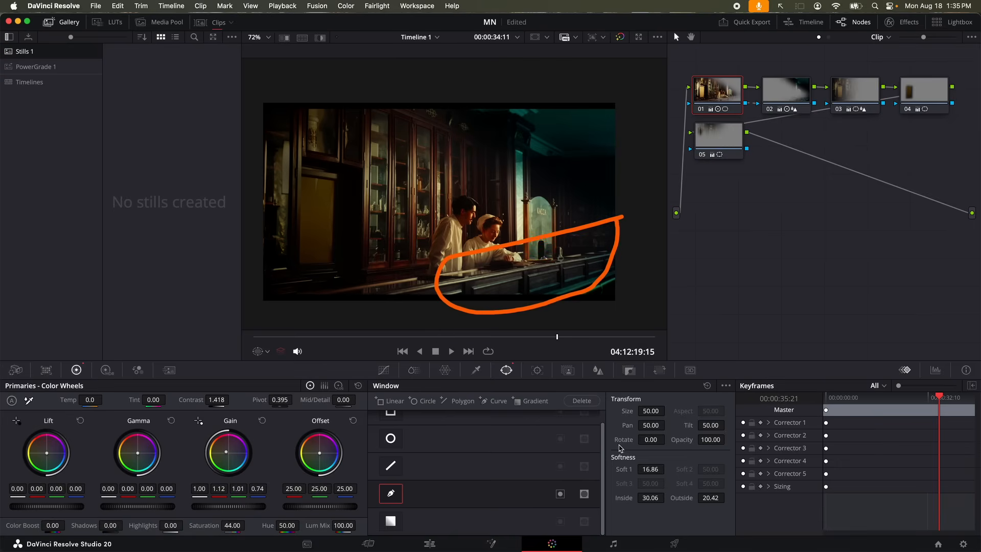
{"action": "left_click_drag", "start_coordinate": [651, 470], "coordinate": [668, 469]}
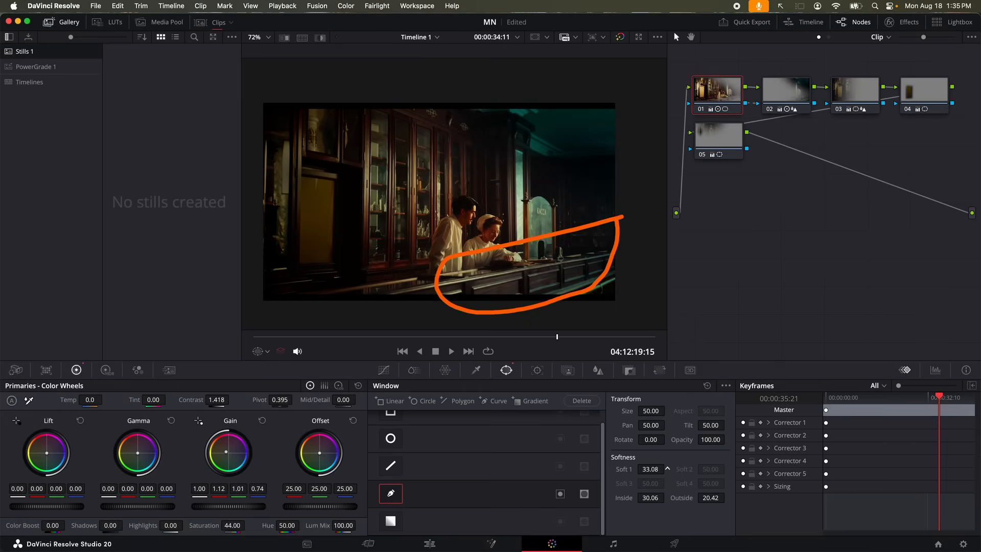
{"action": "left_click_drag", "start_coordinate": [668, 468], "coordinate": [676, 468]}
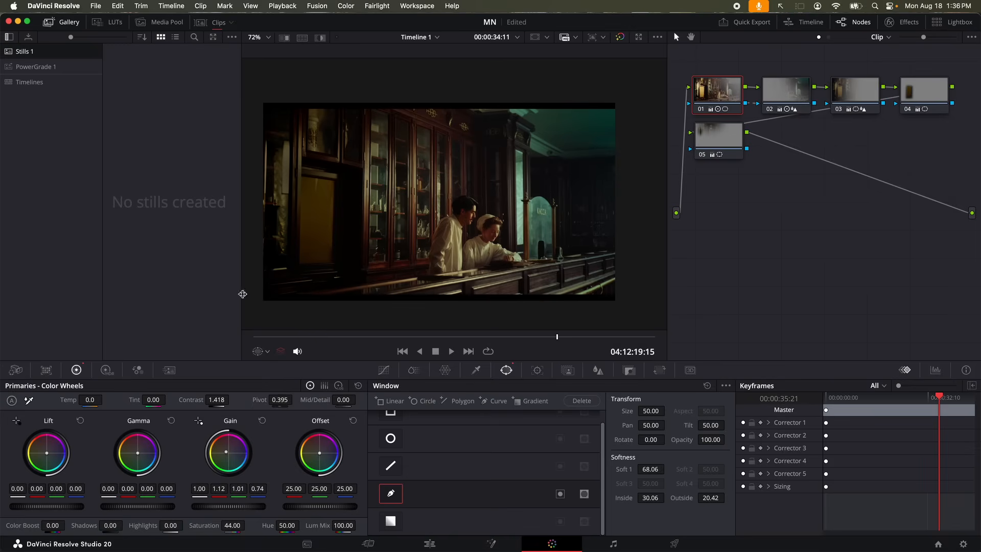
Move node 03's gradient window left to Pan 20.57 and widen its soft transition
{"action": "left_click", "coordinate": [853, 96]}
{"action": "scroll", "coordinate": [473, 284], "scroll_direction": "down", "scroll_amount": 3}
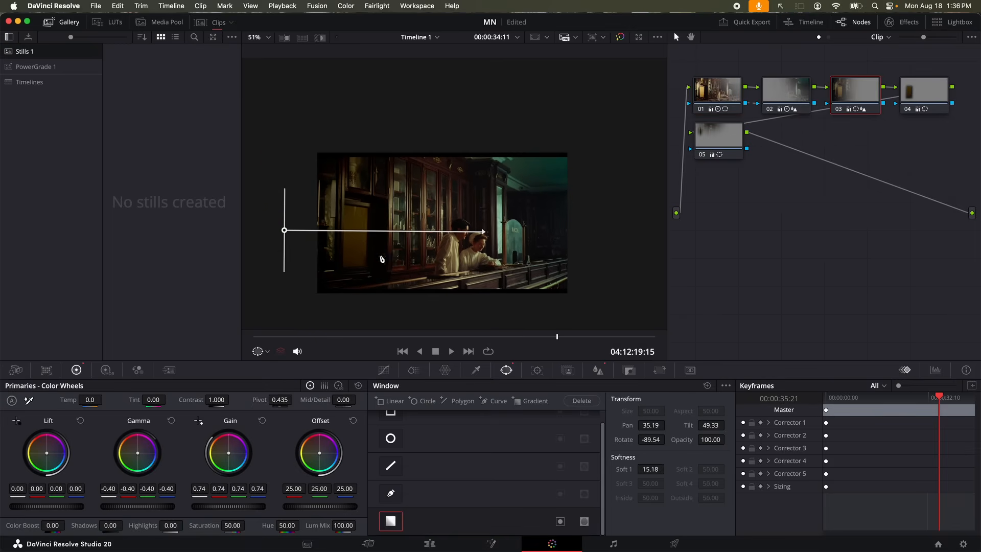
{"action": "left_click_drag", "start_coordinate": [284, 232], "coordinate": [136, 231]}
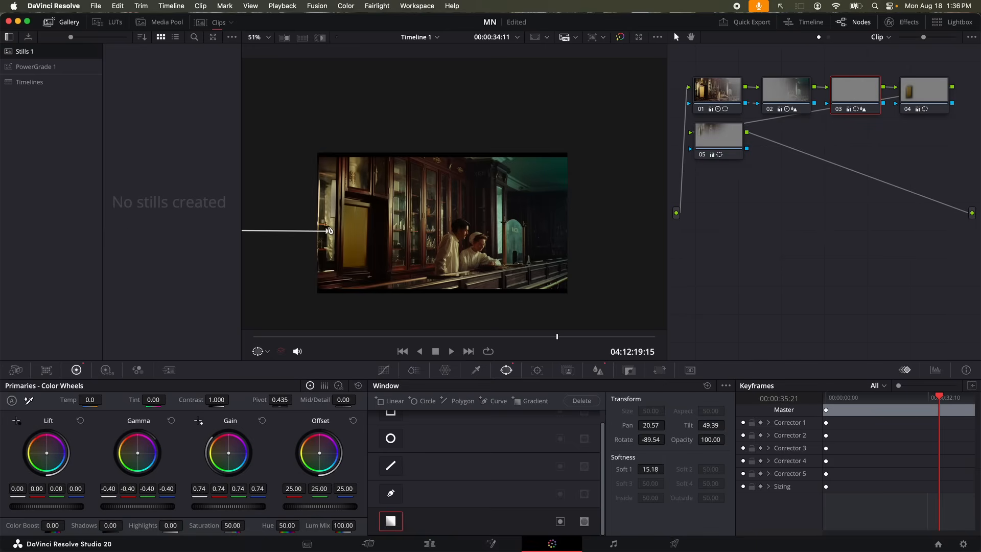
{"action": "left_click_drag", "start_coordinate": [329, 230], "coordinate": [573, 230]}
{"action": "scroll", "coordinate": [439, 252], "scroll_direction": "up", "scroll_amount": 2}
{"action": "scroll", "coordinate": [439, 251], "scroll_direction": "up", "scroll_amount": 2}
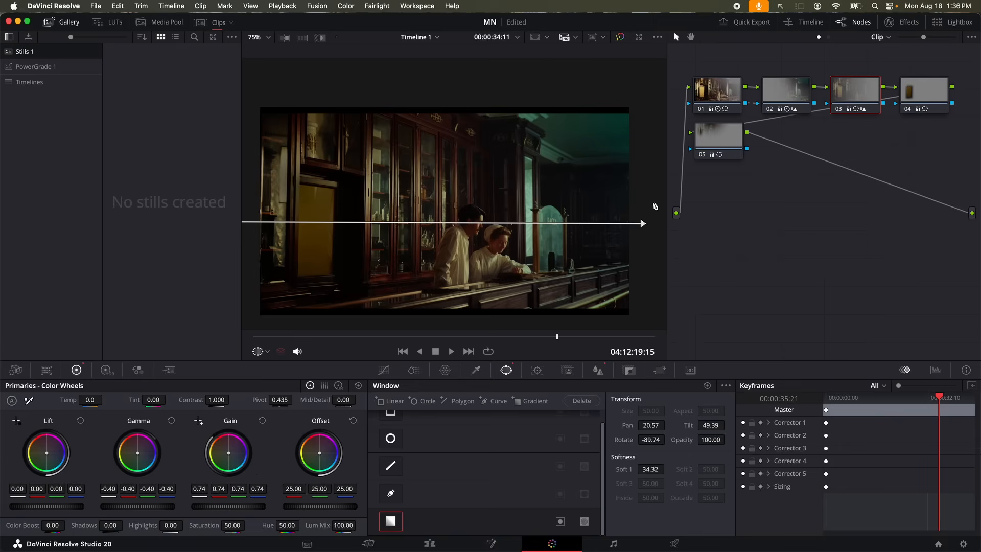
{"action": "key", "text": "super+z"}
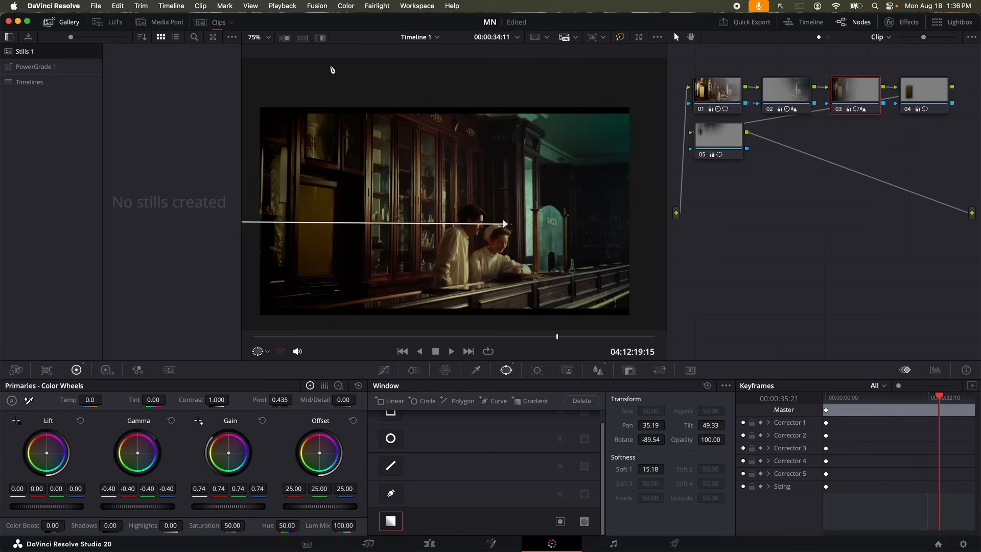
{"action": "key", "text": "super+shift+z"}
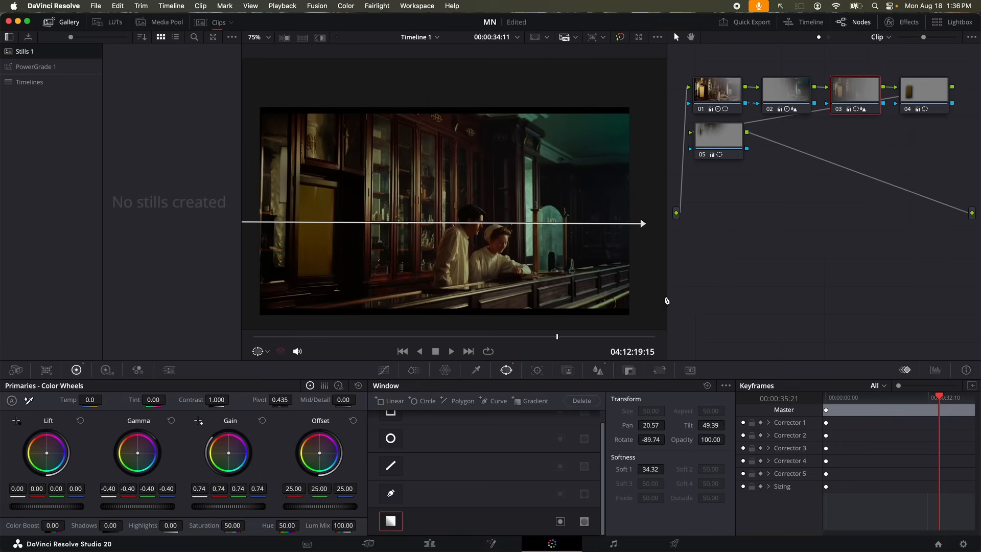
Shorten the gradient's softness to Soft 1 31.28 and hide the viewer overlay
{"action": "left_click_drag", "start_coordinate": [642, 224], "coordinate": [585, 225]}
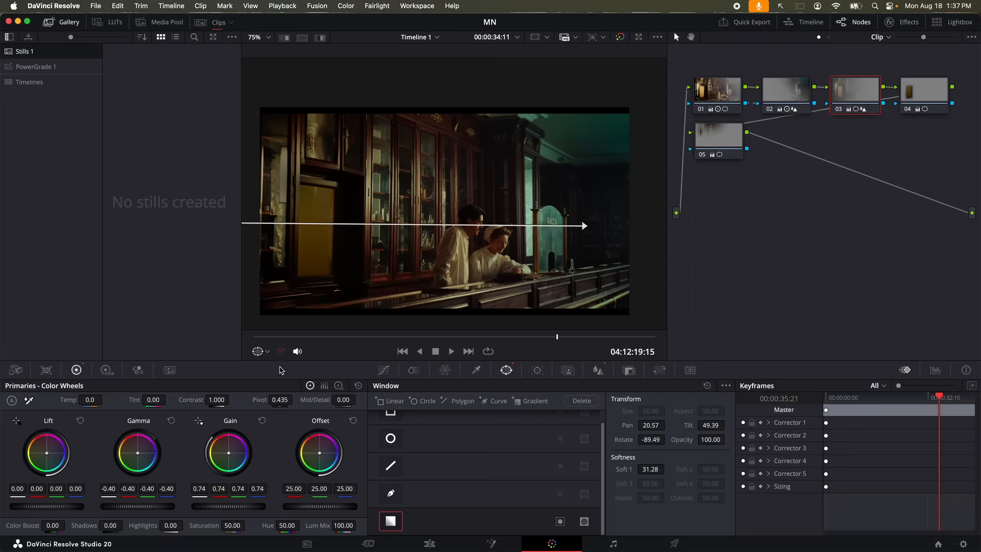
{"action": "left_click", "coordinate": [267, 352]}
{"action": "left_click", "coordinate": [271, 368]}
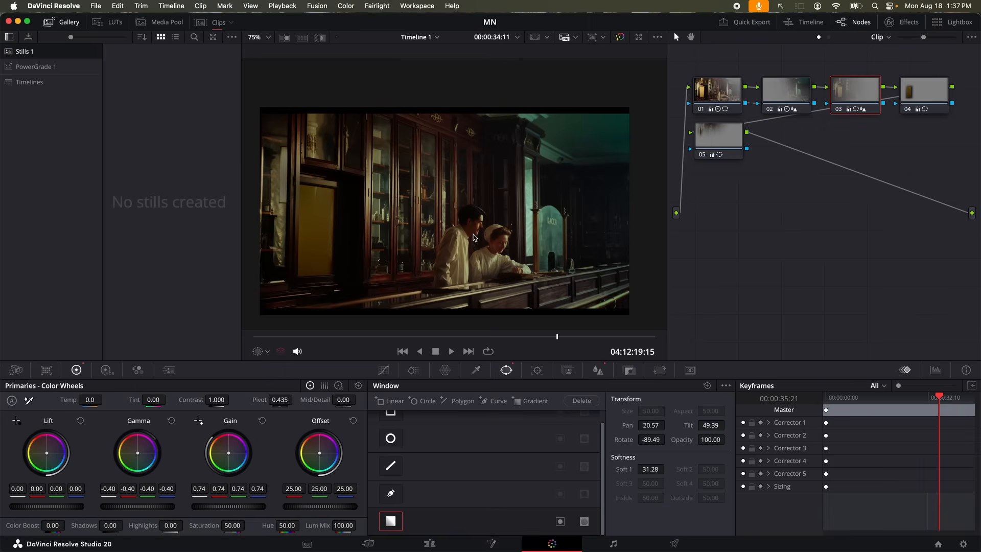
{"action": "left_click", "coordinate": [703, 94]}
Hide the window outline, then set node 01 contrast to 1.274 and pivot to 0.331, comparing with bypass
{"action": "left_click", "coordinate": [258, 351]}
{"action": "left_click", "coordinate": [271, 368]}
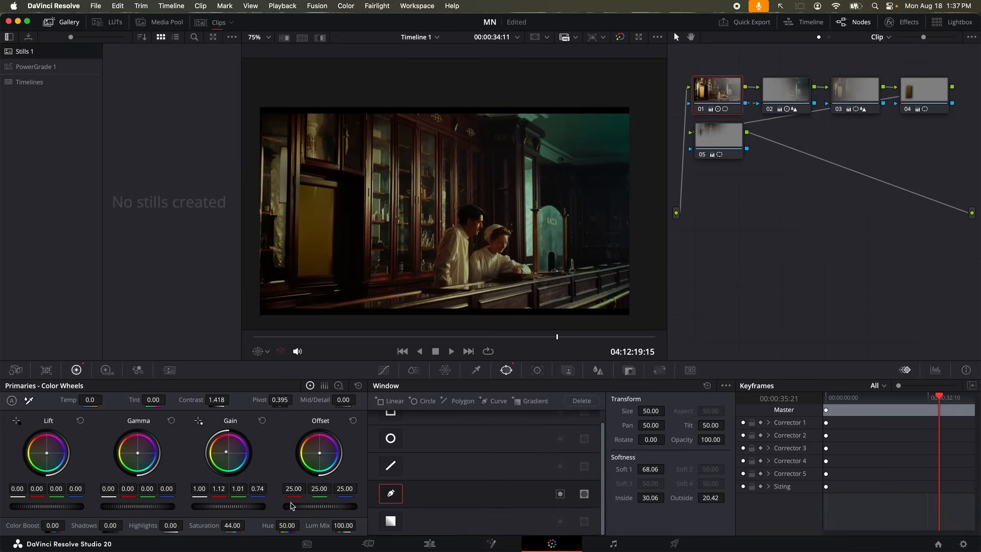
{"action": "mouse_move", "coordinate": [216, 401]}
{"action": "left_mouse_down"}
{"action": "mouse_move", "coordinate": [245, 401]}
{"action": "mouse_move", "coordinate": [200, 401]}
{"action": "left_mouse_up"}
{"action": "left_click_drag", "start_coordinate": [280, 400], "coordinate": [307, 400]}
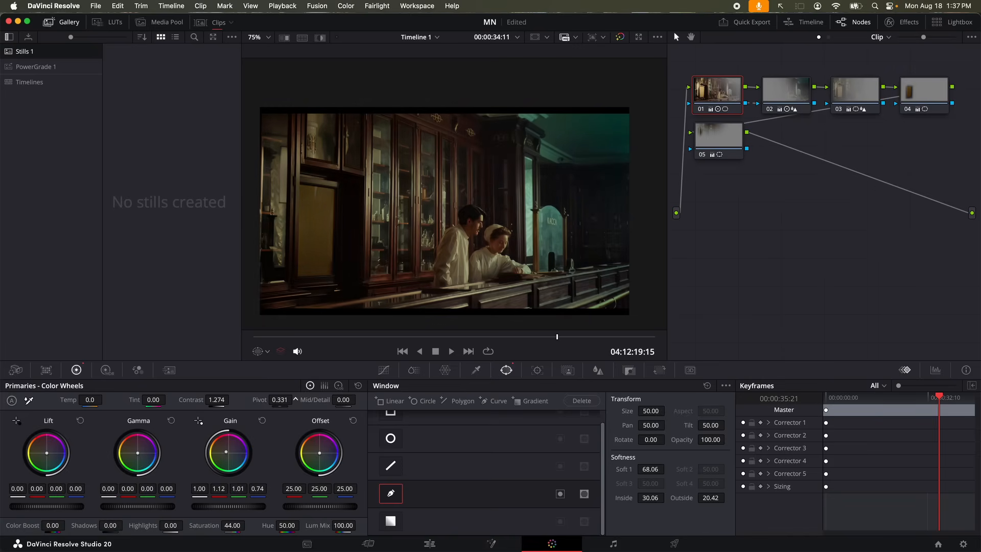
{"action": "key", "text": "shift+d"}
{"action": "key", "text": "shift+d"}
{"action": "left_click", "coordinate": [714, 148]}
Add serial node 06 with a soft circle window at upper right, lowering offset and gain
{"action": "key", "text": "alt+s"}
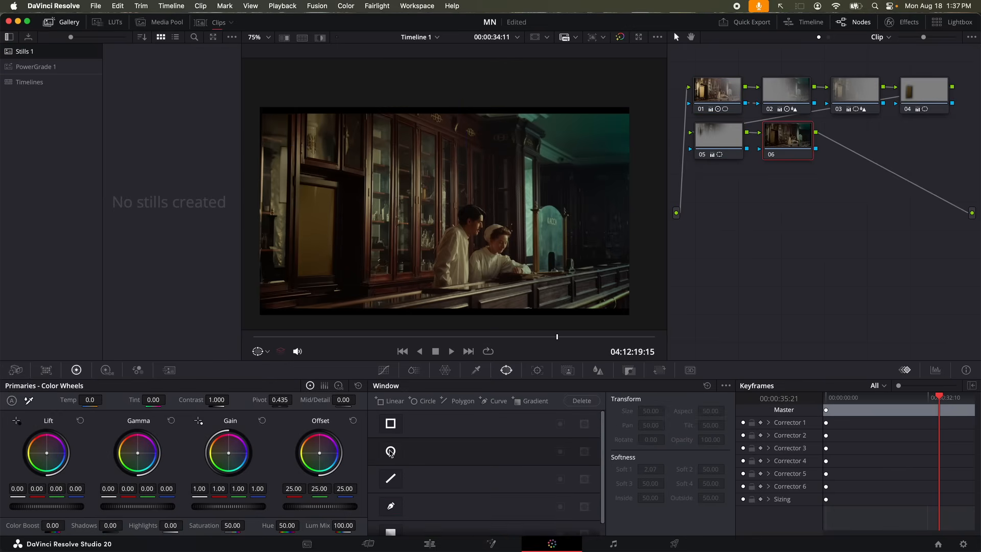
{"action": "left_click", "coordinate": [391, 452]}
{"action": "left_click_drag", "start_coordinate": [460, 215], "coordinate": [603, 145]}
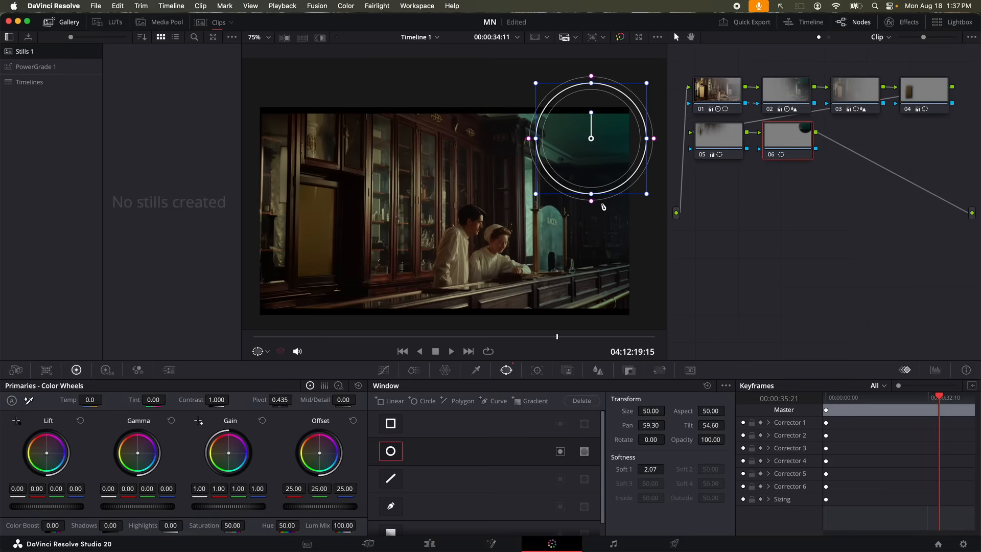
{"action": "left_click_drag", "start_coordinate": [591, 201], "coordinate": [594, 294]}
{"action": "left_click_drag", "start_coordinate": [591, 170], "coordinate": [591, 168]}
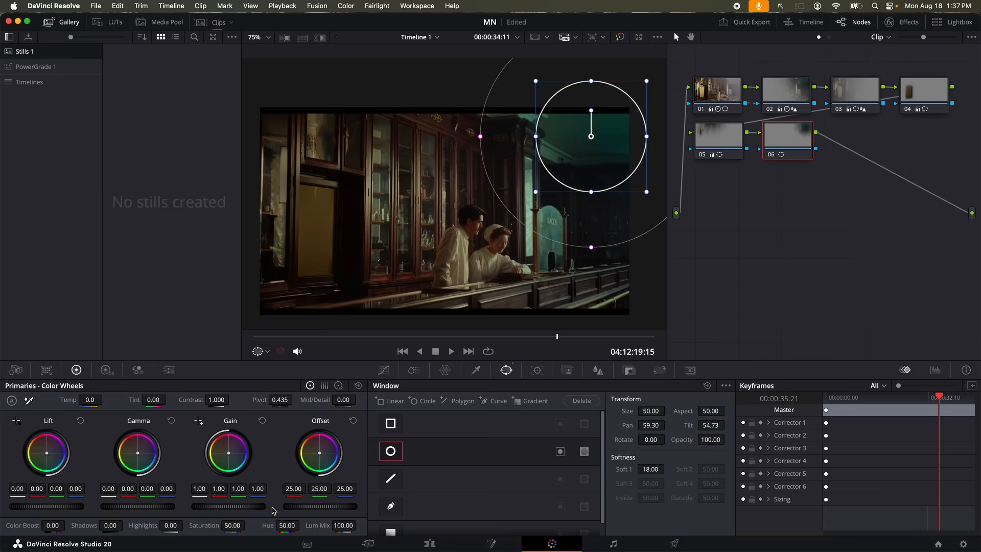
{"action": "mouse_move", "coordinate": [315, 509]}
{"action": "left_mouse_down"}
{"action": "mouse_move", "coordinate": [289, 508]}
{"action": "mouse_move", "coordinate": [304, 509]}
{"action": "left_mouse_up"}
{"action": "left_click_drag", "start_coordinate": [236, 510], "coordinate": [238, 514]}
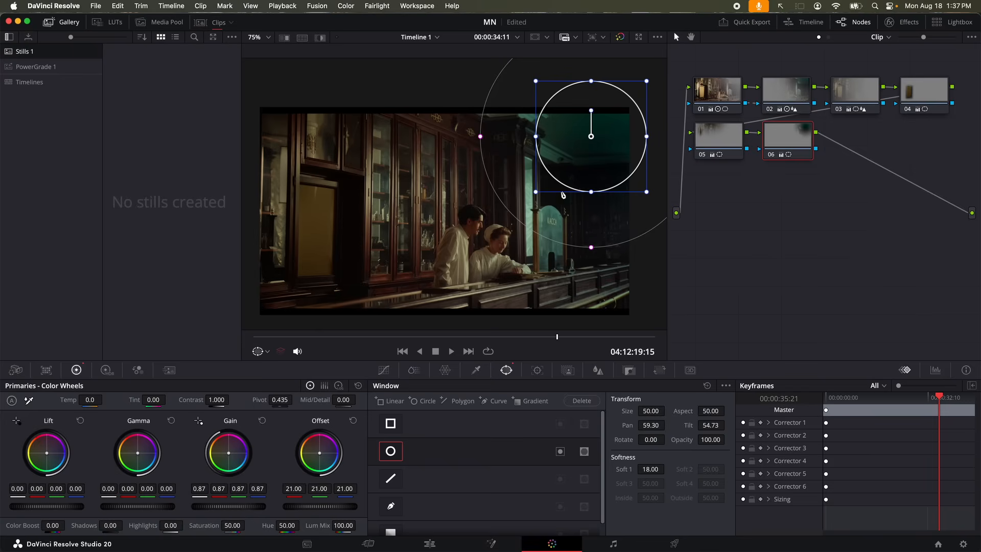
Enlarge, soften and reposition the circle window, then add serial node 07
{"action": "left_click_drag", "start_coordinate": [620, 94], "coordinate": [628, 74]}
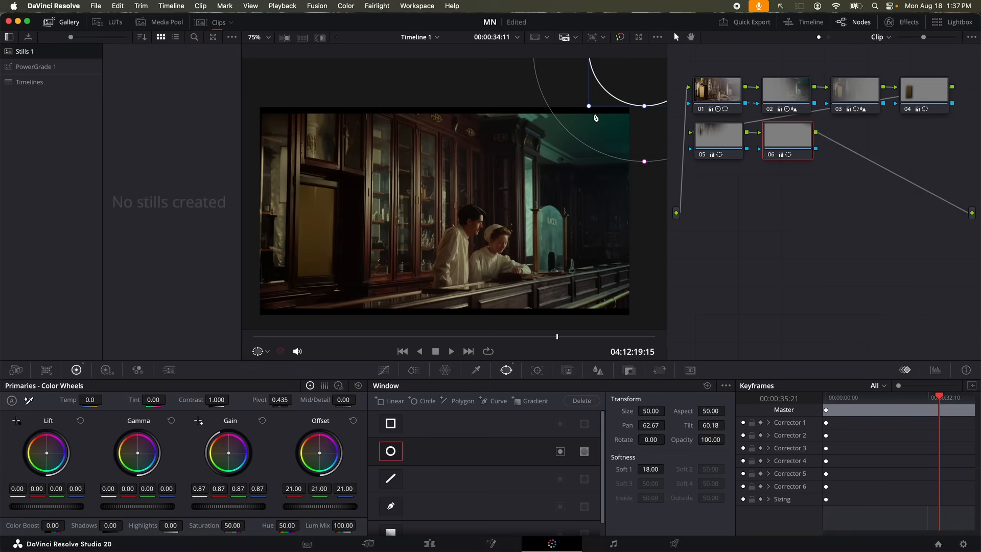
{"action": "left_click_drag", "start_coordinate": [590, 107], "coordinate": [570, 125]}
{"action": "left_click_drag", "start_coordinate": [644, 182], "coordinate": [644, 201]}
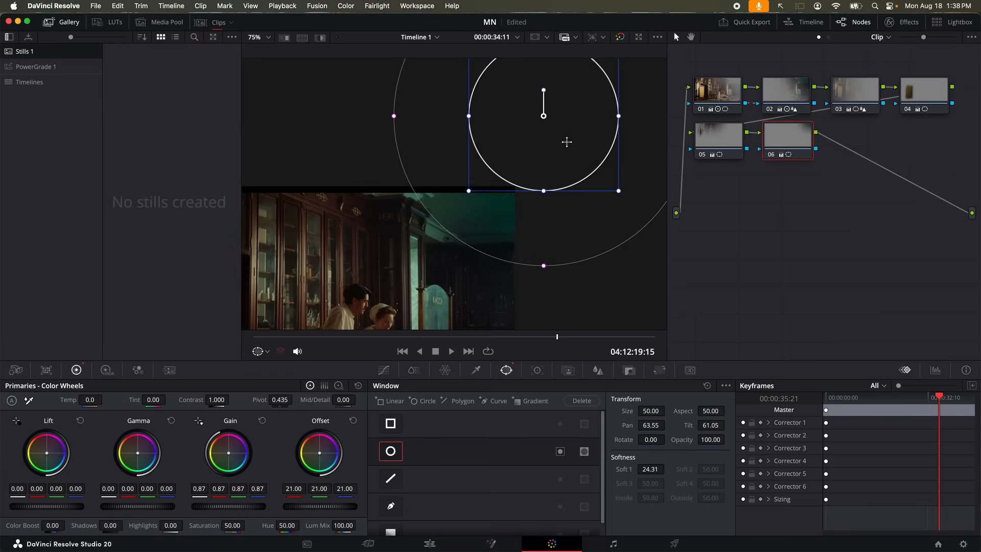
{"action": "left_click_drag", "start_coordinate": [565, 142], "coordinate": [515, 179]}
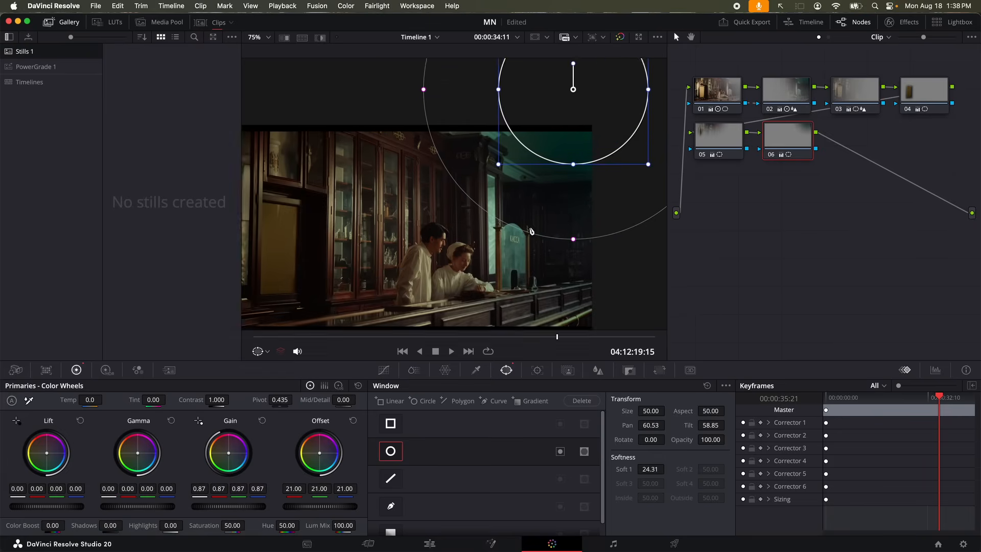
{"action": "key", "text": "alt+s"}
{"action": "scroll", "coordinate": [438, 253], "scroll_direction": "up", "scroll_amount": 2}
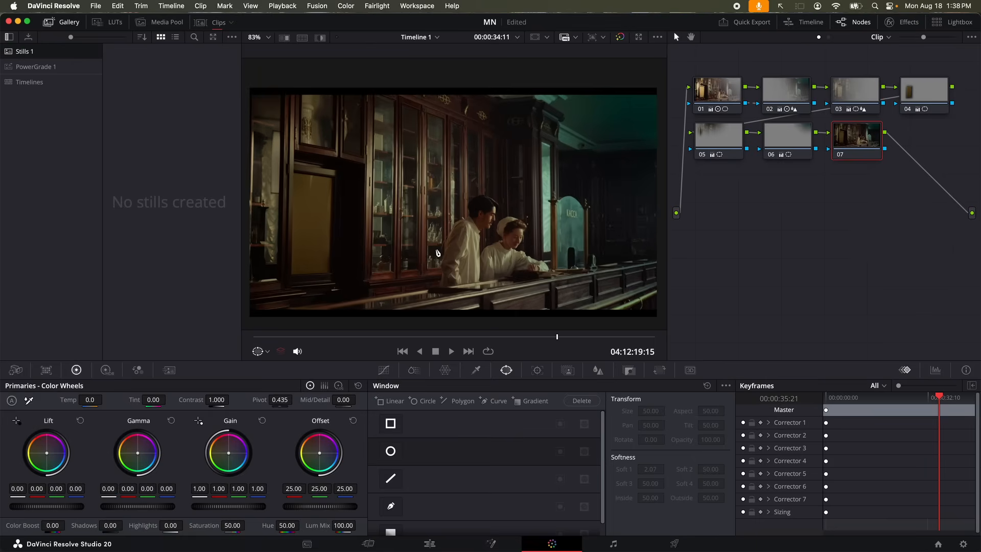
Compare against the ungraded image, then set node 07's Curves palette to Lum Vs Sat
{"action": "key", "text": "shift+d"}
{"action": "key", "text": "shift+d"}
{"action": "left_click", "coordinate": [383, 371]}
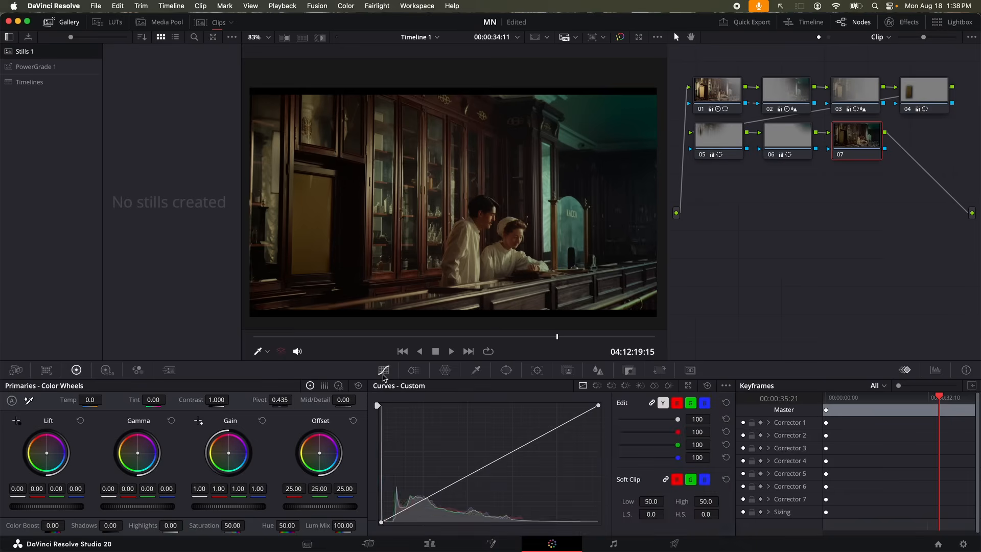
{"action": "left_click", "coordinate": [641, 388]}
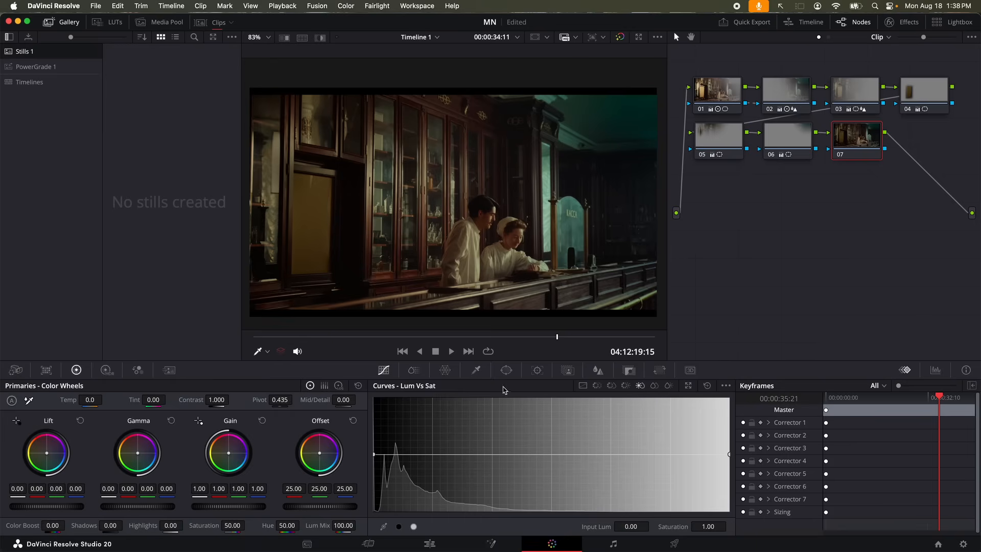
{"action": "left_click", "coordinate": [669, 387]}
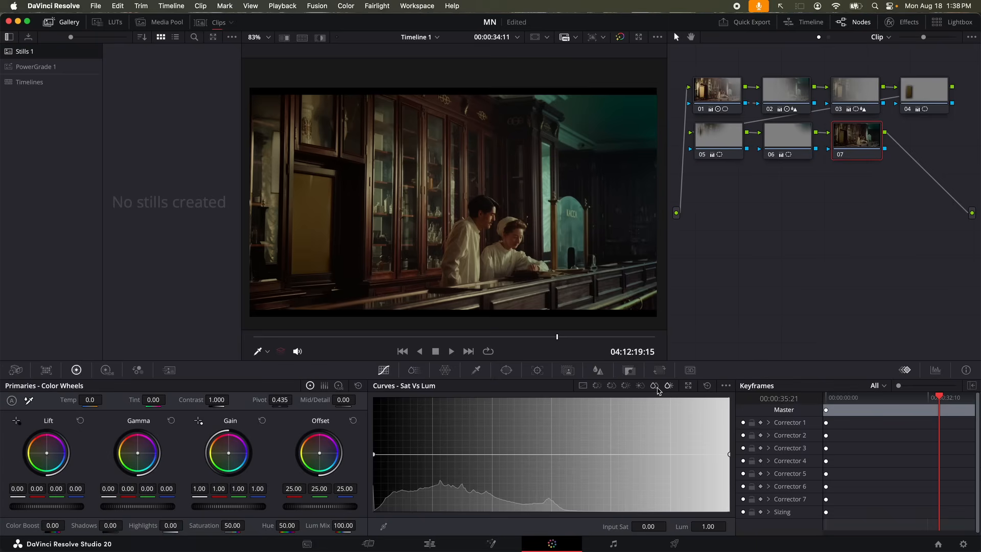
{"action": "left_click", "coordinate": [641, 387]}
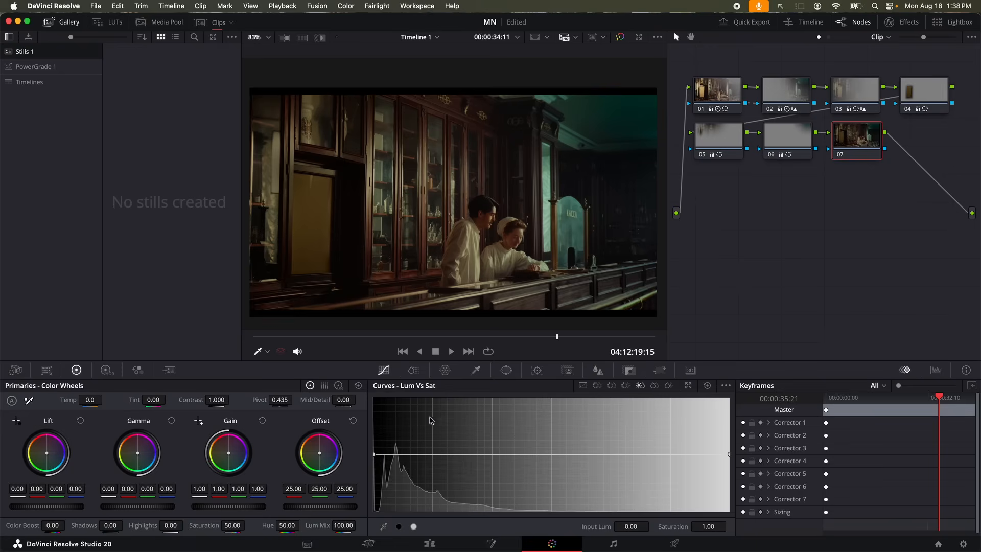
On the Lum Vs Sat curve, pull down shadow saturation and boost the brighter tones
{"action": "left_click_drag", "start_coordinate": [376, 458], "coordinate": [387, 478]}
{"action": "left_click_drag", "start_coordinate": [589, 455], "coordinate": [581, 427]}
{"action": "scroll", "coordinate": [514, 234], "scroll_direction": "up", "scroll_amount": 2}
{"action": "scroll", "coordinate": [513, 234], "scroll_direction": "up", "scroll_amount": 5}
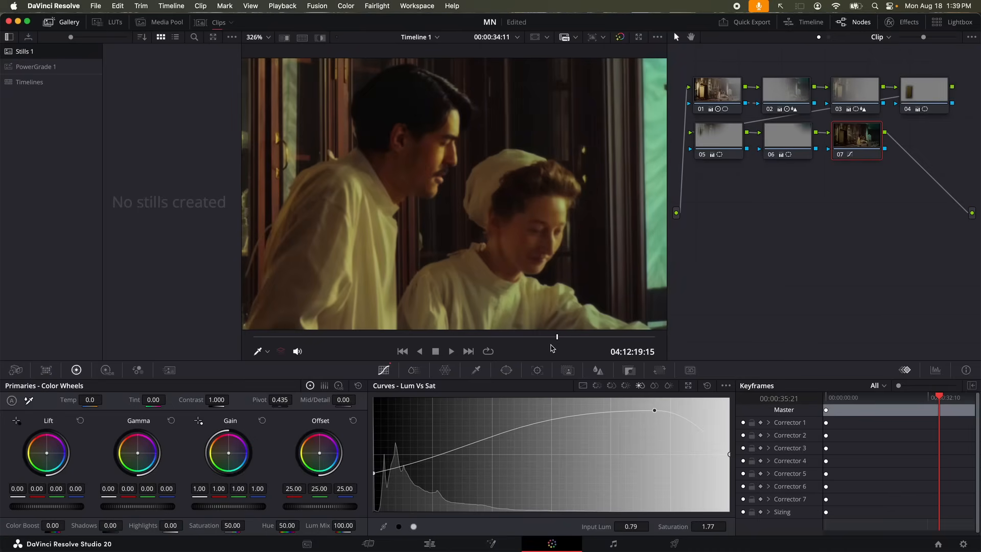
Trim the upper-midtone saturation boost to 1.27 at 0.76 luminance, toggling node 07 to compare
{"action": "key", "text": "super+d"}
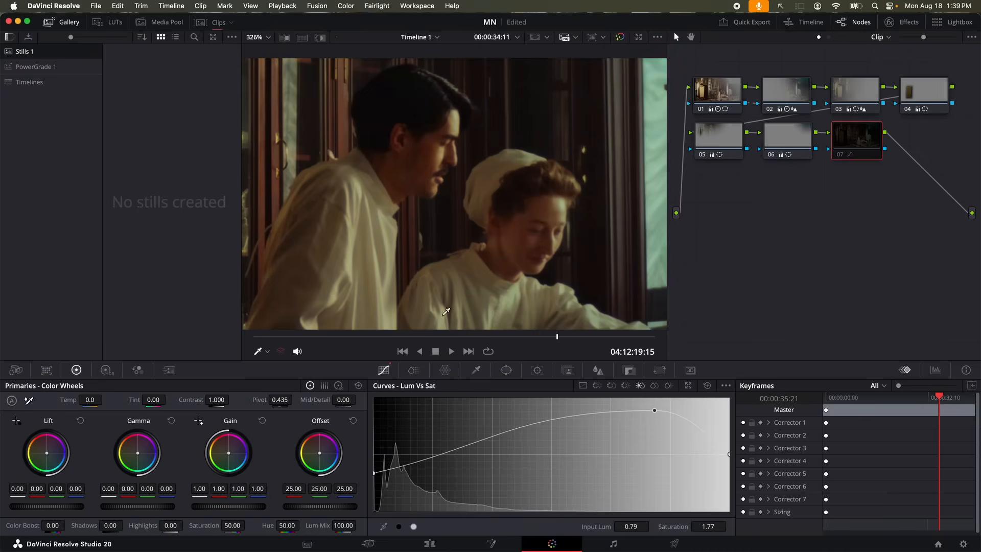
{"action": "key", "text": "super+d"}
{"action": "left_click_drag", "start_coordinate": [655, 411], "coordinate": [646, 442]}
{"action": "key", "text": "super+d"}
{"action": "key", "text": "super+d"}
{"action": "key", "text": "super+d"}
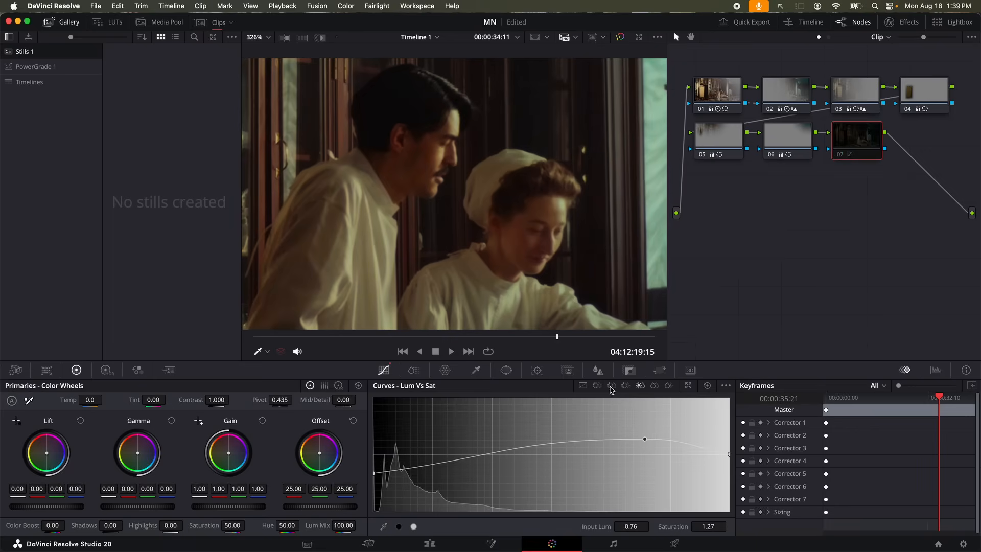
{"action": "key", "text": "super+d"}
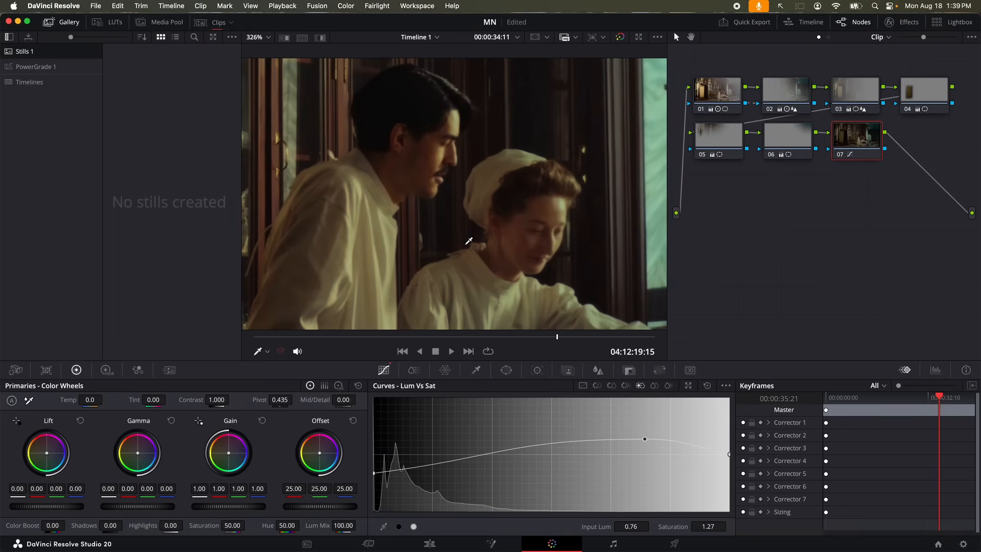
{"action": "scroll", "coordinate": [481, 247], "scroll_direction": "down", "scroll_amount": 5}
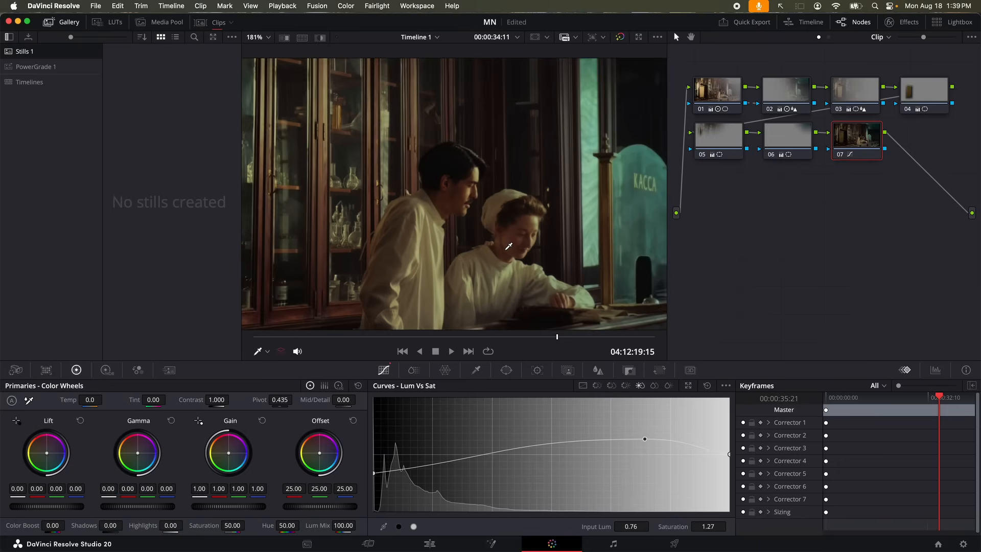
{"action": "left_click", "coordinate": [666, 388]}
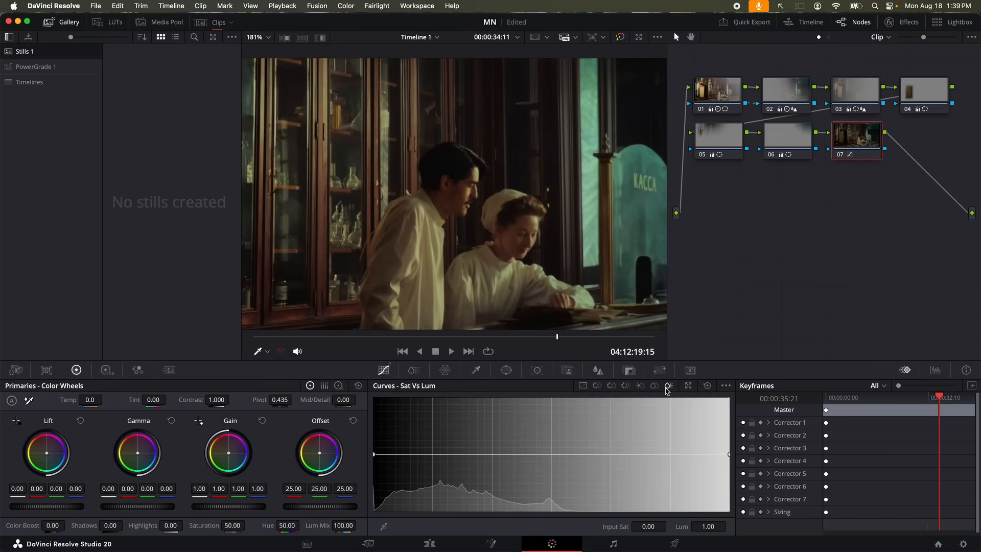
On the Sat Vs Sat curve, lower the most saturated colours and lift low-saturation ones to 1.18
{"action": "scroll", "coordinate": [564, 317], "scroll_direction": "down", "scroll_amount": 2}
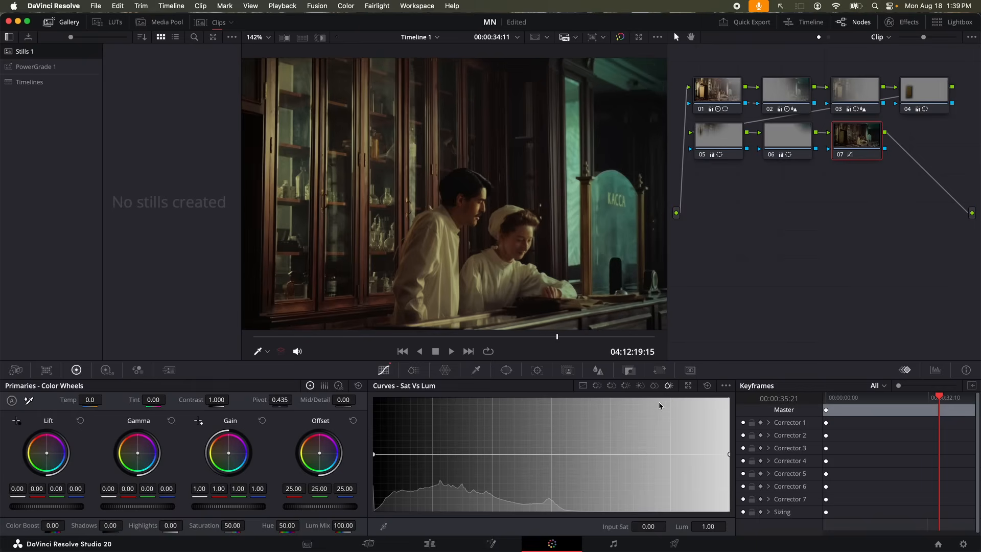
{"action": "left_click", "coordinate": [654, 387]}
{"action": "scroll", "coordinate": [454, 255], "scroll_direction": "down", "scroll_amount": 1}
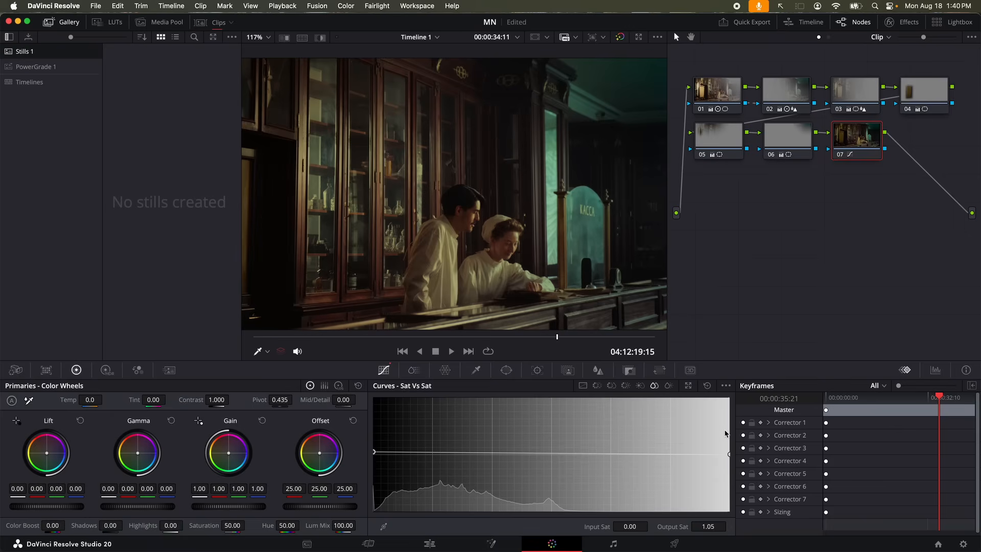
{"action": "mouse_move", "coordinate": [727, 462]}
{"action": "left_mouse_down"}
{"action": "mouse_move", "coordinate": [727, 412]}
{"action": "mouse_move", "coordinate": [724, 493]}
{"action": "mouse_move", "coordinate": [728, 465]}
{"action": "mouse_move", "coordinate": [727, 474]}
{"action": "left_mouse_up"}
{"action": "mouse_move", "coordinate": [376, 455]}
{"action": "left_mouse_down"}
{"action": "mouse_move", "coordinate": [376, 436]}
{"action": "mouse_move", "coordinate": [377, 445]}
{"action": "left_mouse_up"}
{"action": "scroll", "coordinate": [425, 276], "scroll_direction": "down", "scroll_amount": 2}
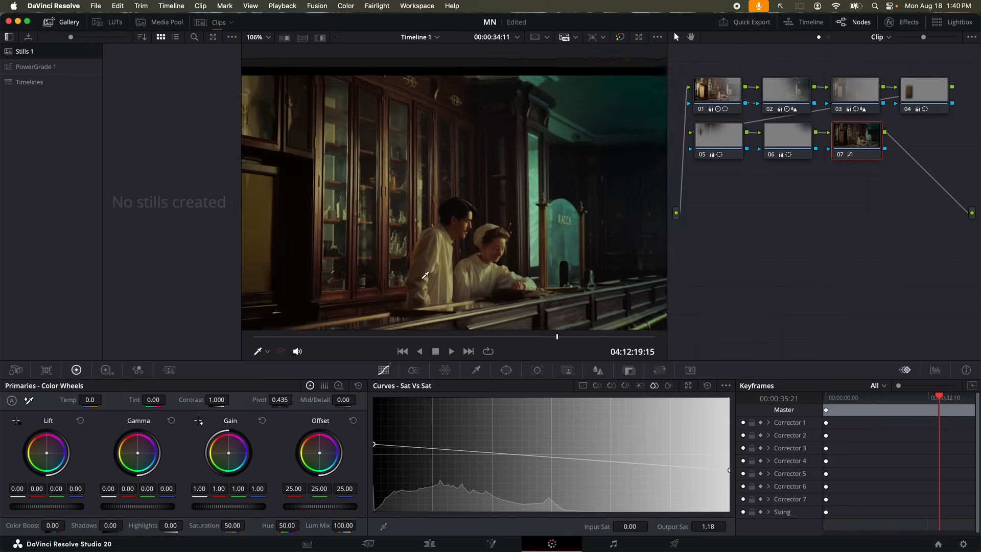
{"action": "scroll", "coordinate": [425, 276], "scroll_direction": "down", "scroll_amount": 3}
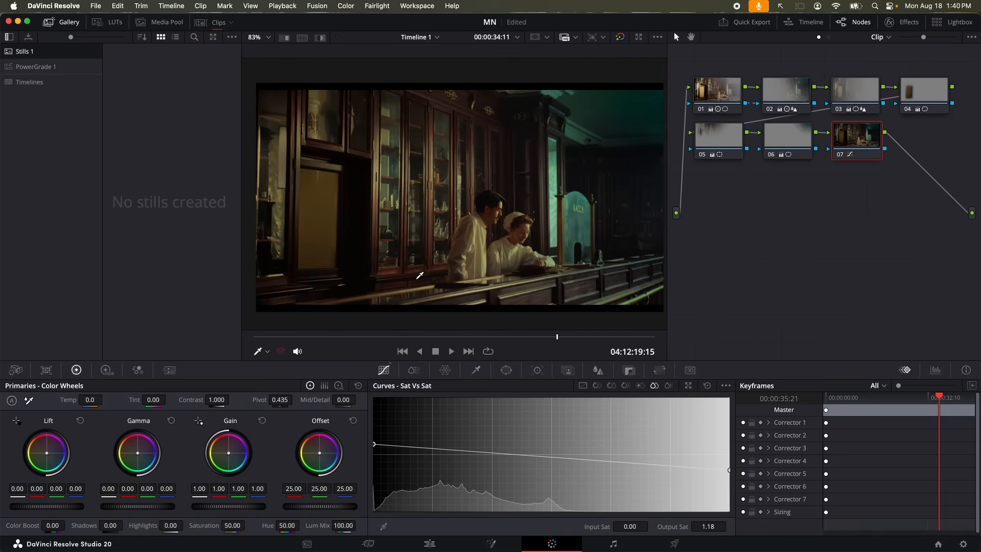
{"action": "key", "text": "shift+d"}
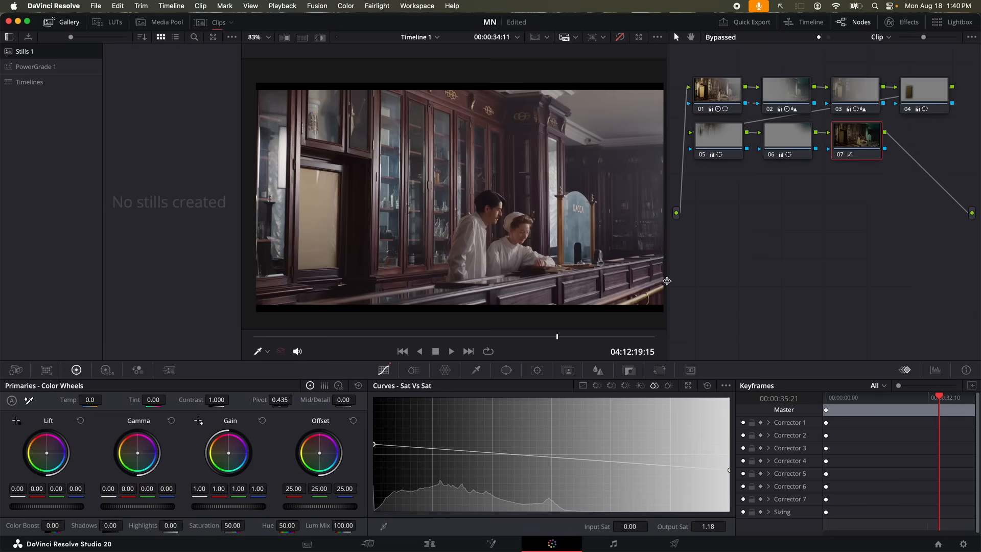
{"action": "key", "text": "shift+d"}
{"action": "key", "text": "shift+d"}
{"action": "key", "text": "shift+d"}
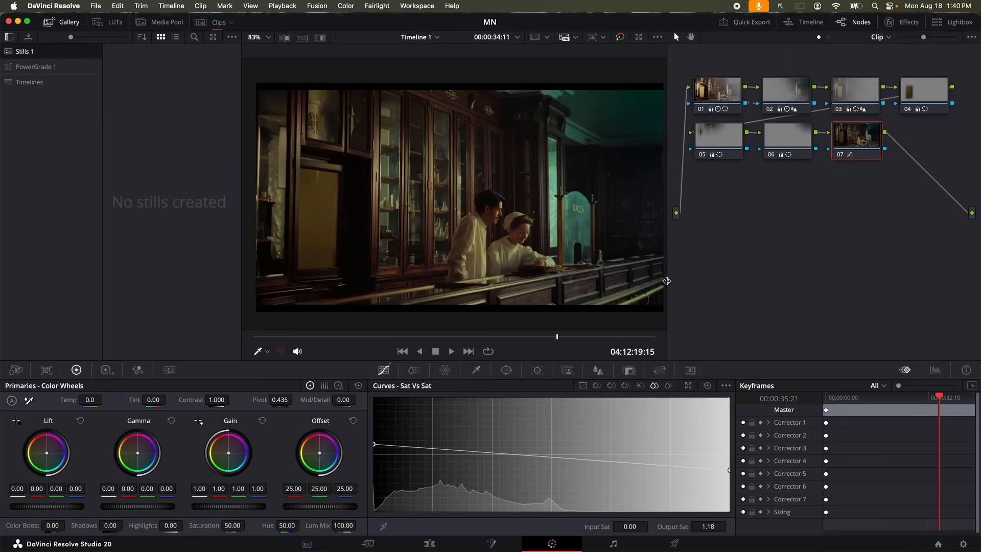
{"action": "key", "text": "super+f"}
Open the window tracker for node 01's feathered custom window
{"action": "left_click", "coordinate": [507, 370]}
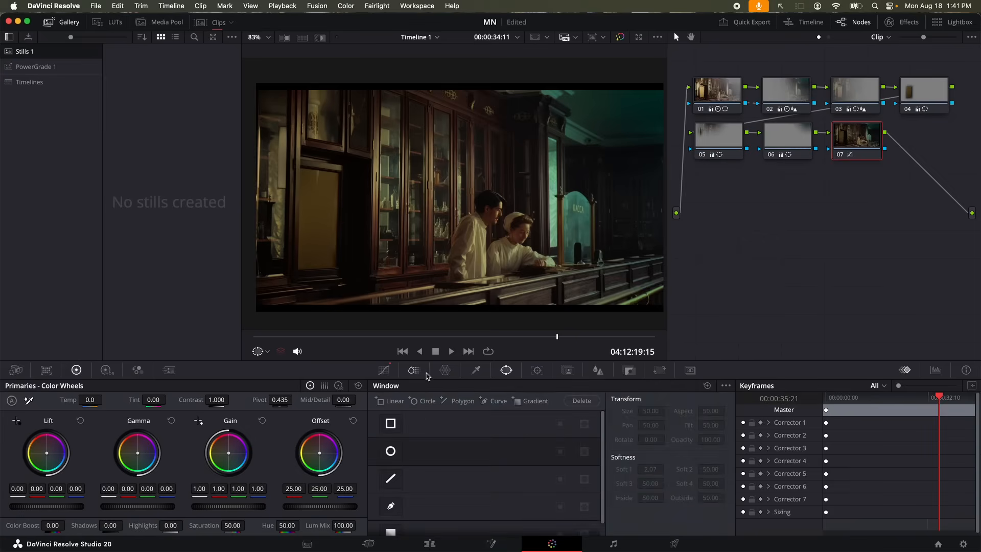
{"action": "left_click", "coordinate": [717, 96]}
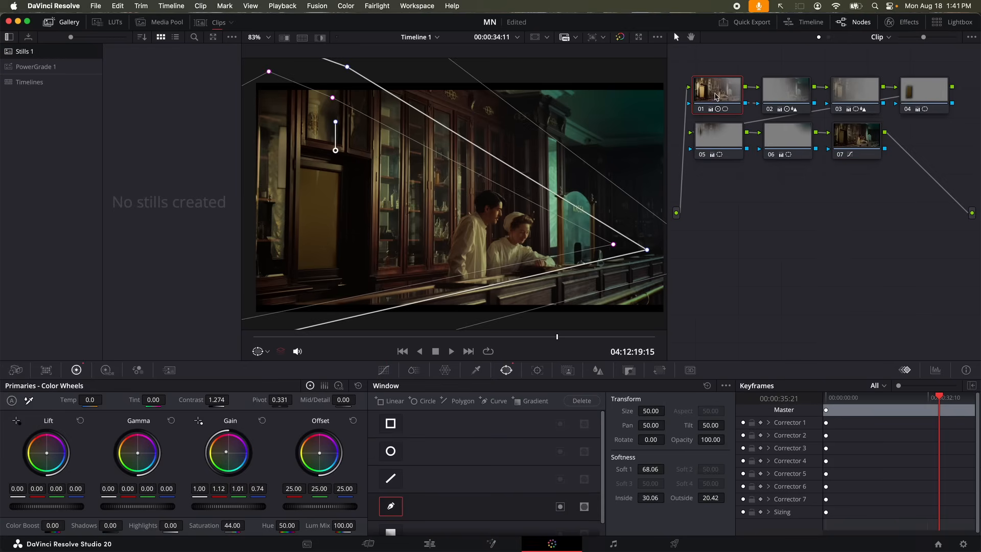
{"action": "scroll", "coordinate": [585, 289], "scroll_direction": "down", "scroll_amount": 5}
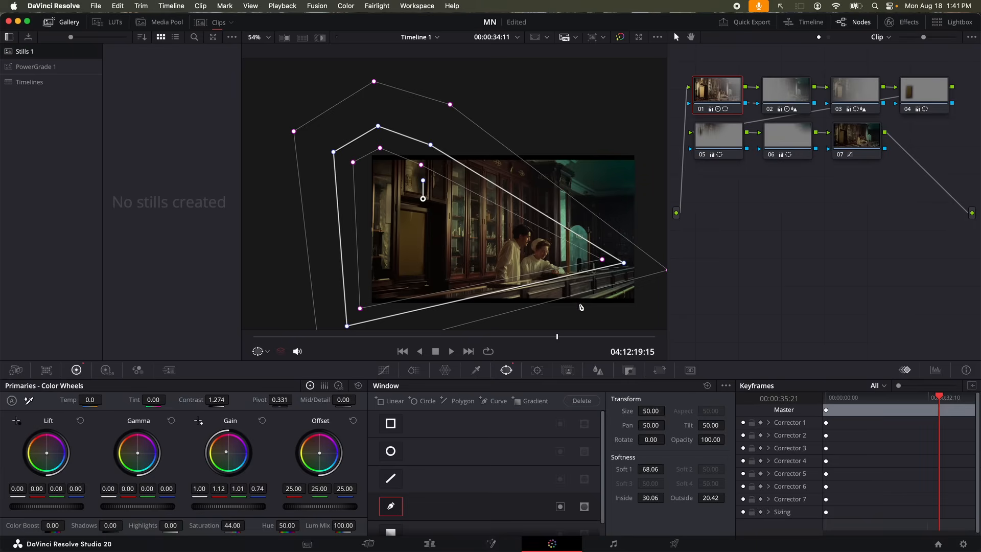
{"action": "left_click", "coordinate": [541, 373]}
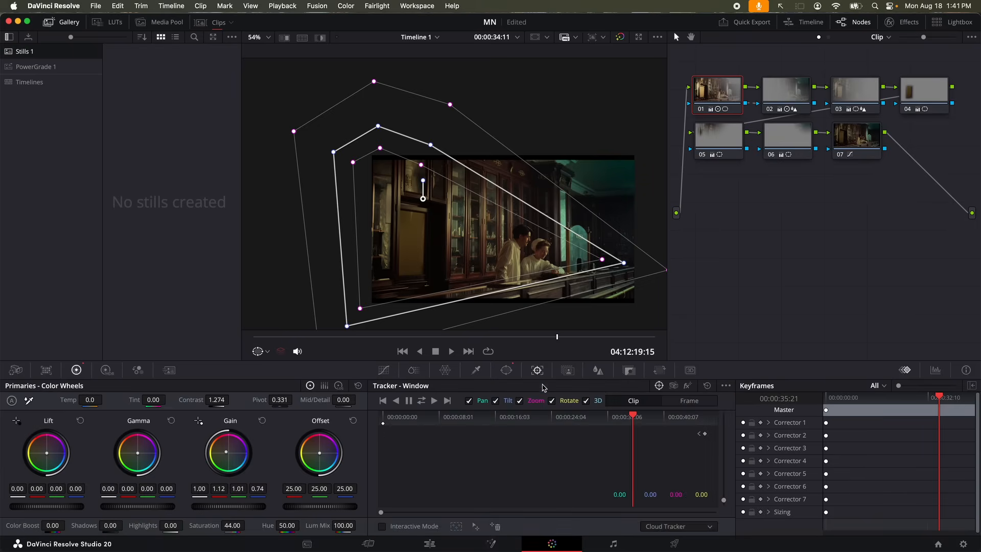
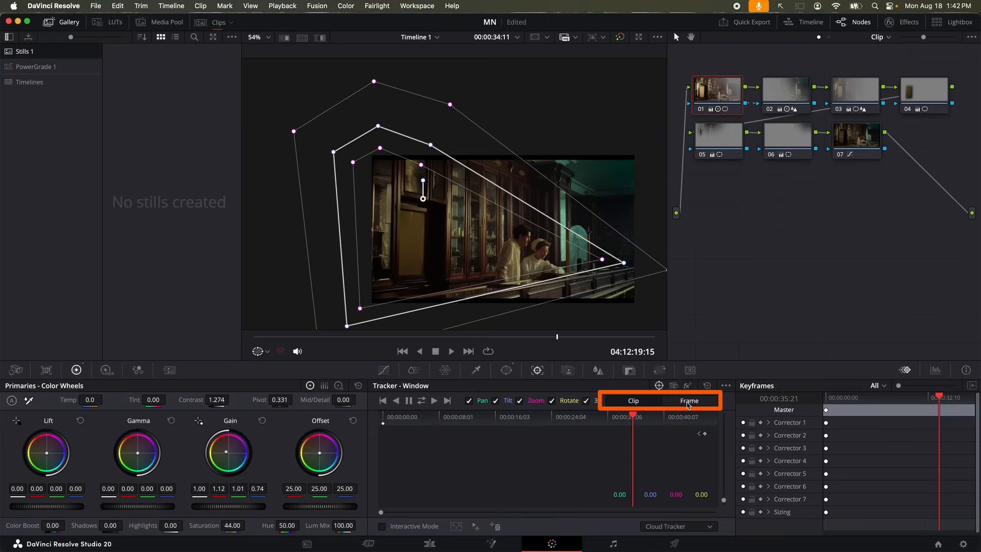
Switch the tracker to Frame mode and keyframe the polygon window's right corners at an early frame
{"action": "left_click", "coordinate": [687, 403]}
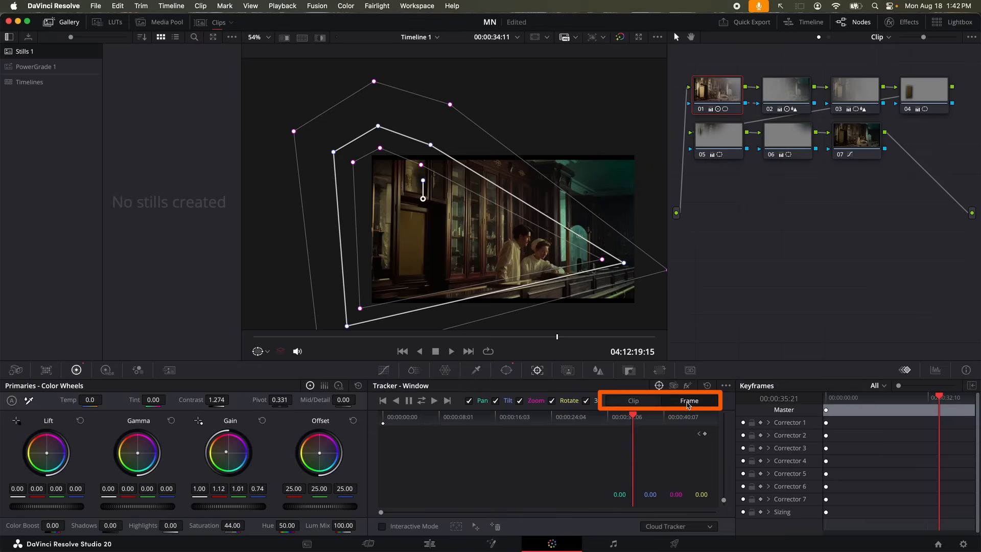
{"action": "left_click_drag", "start_coordinate": [537, 259], "coordinate": [539, 260]}
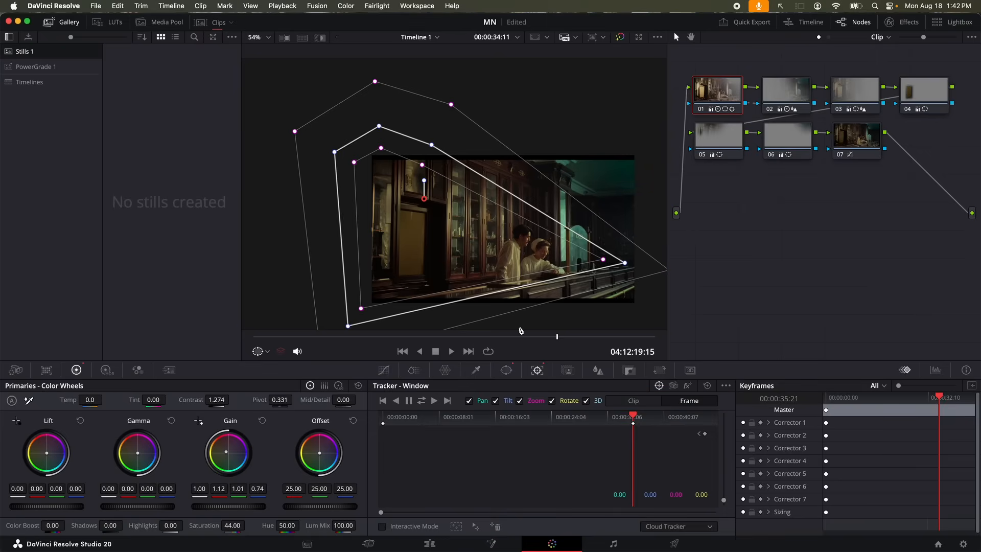
{"action": "left_click_drag", "start_coordinate": [633, 417], "coordinate": [428, 421]}
{"action": "scroll", "coordinate": [486, 262], "scroll_direction": "down", "scroll_amount": 4}
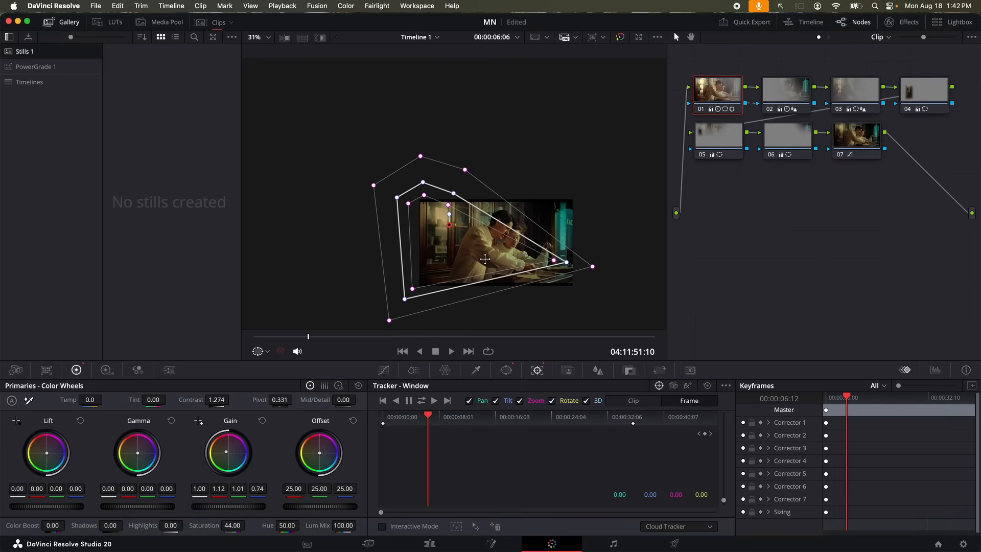
{"action": "left_click_drag", "start_coordinate": [567, 265], "coordinate": [588, 282]}
{"action": "mouse_move", "coordinate": [457, 193]}
{"action": "left_mouse_down"}
{"action": "mouse_move", "coordinate": [524, 153]}
{"action": "mouse_move", "coordinate": [465, 187]}
{"action": "left_mouse_up"}
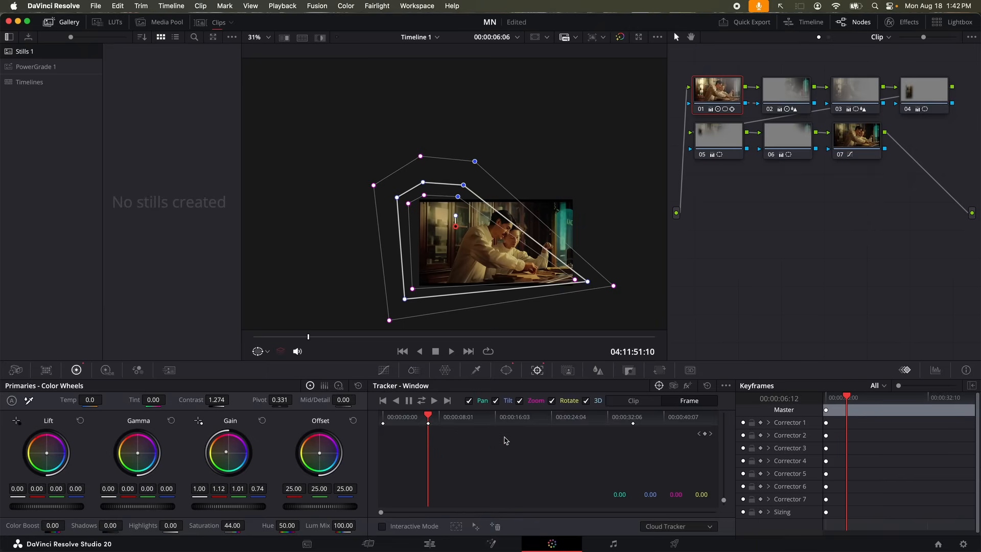
Keyframe the window's right corner over the counter at around 17, 18 and 27 seconds
{"action": "left_click_drag", "start_coordinate": [399, 423], "coordinate": [636, 425]}
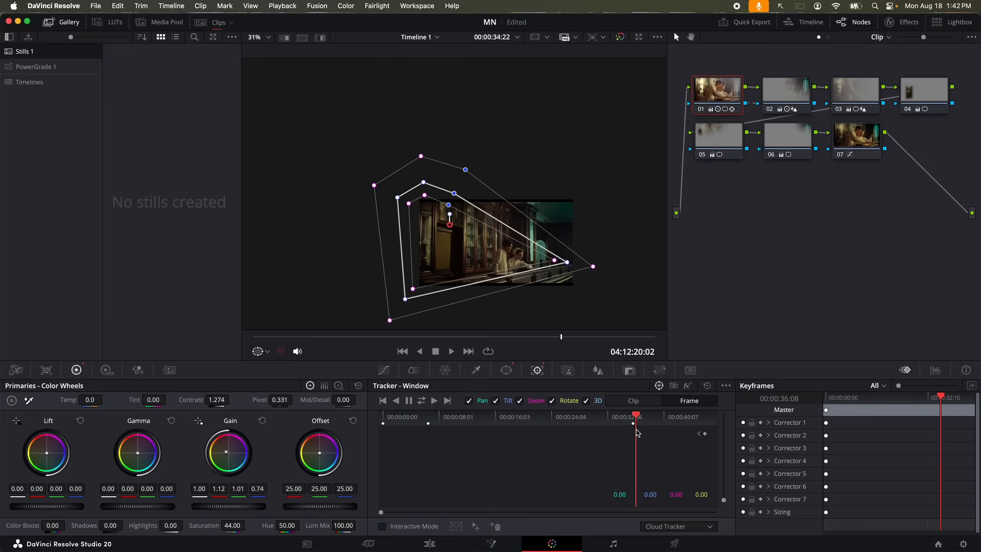
{"action": "left_click_drag", "start_coordinate": [507, 431], "coordinate": [507, 430]}
{"action": "mouse_move", "coordinate": [436, 283]}
{"action": "left_mouse_down"}
{"action": "mouse_move", "coordinate": [600, 269]}
{"action": "mouse_move", "coordinate": [461, 308]}
{"action": "mouse_move", "coordinate": [449, 277]}
{"action": "left_mouse_up"}
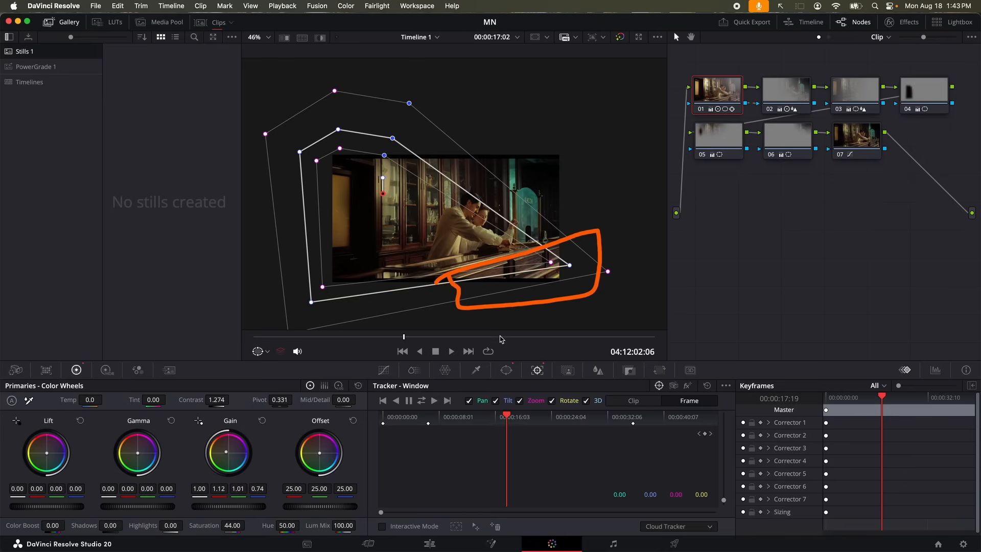
{"action": "left_click_drag", "start_coordinate": [581, 419], "coordinate": [616, 419]}
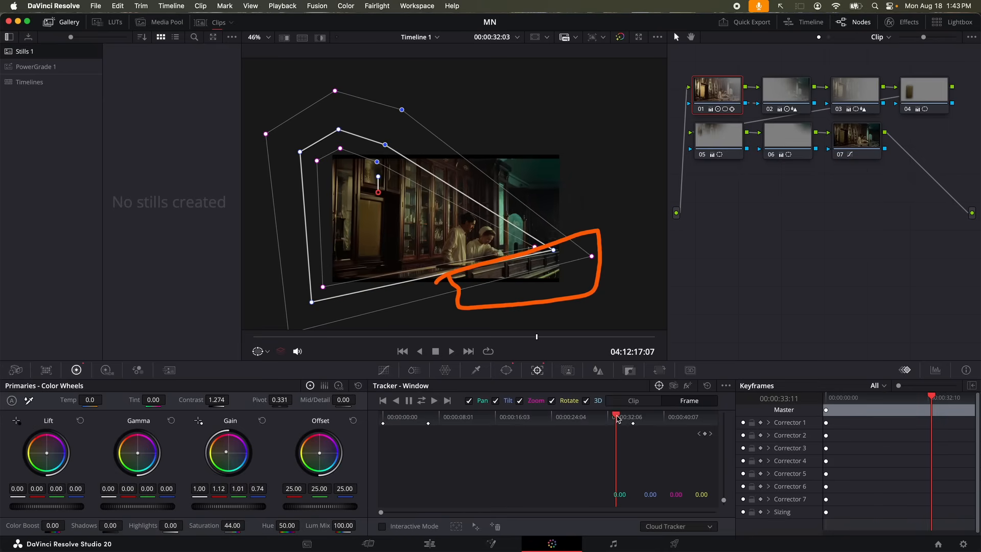
{"action": "left_click", "coordinate": [516, 424]}
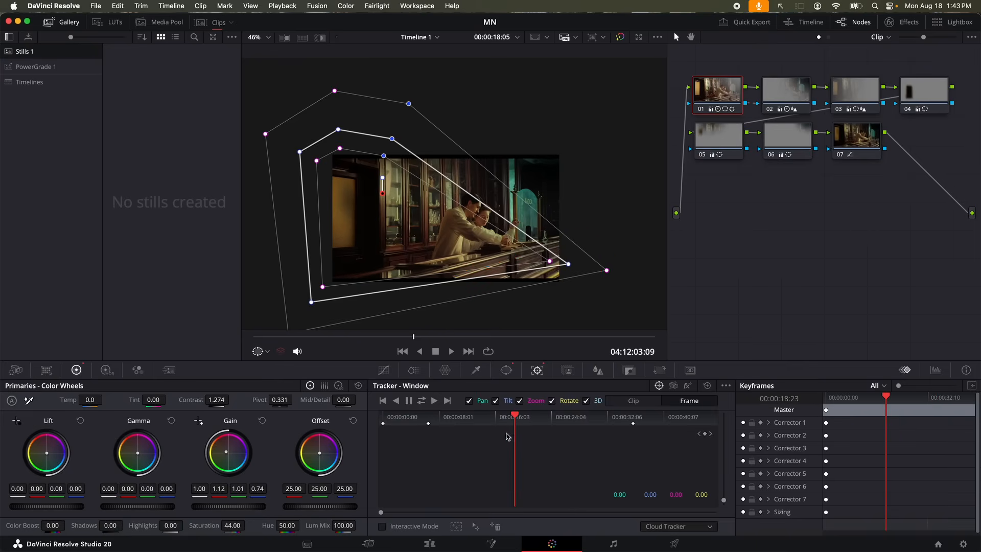
{"action": "left_click_drag", "start_coordinate": [568, 264], "coordinate": [592, 231]}
{"action": "left_click_drag", "start_coordinate": [564, 420], "coordinate": [583, 422]}
{"action": "left_click_drag", "start_coordinate": [568, 239], "coordinate": [562, 243]}
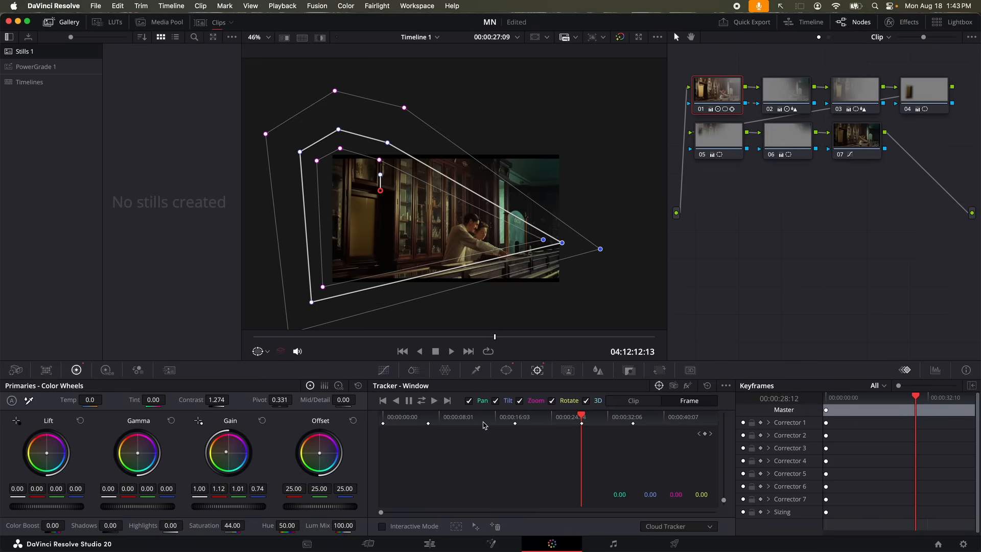
{"action": "left_click_drag", "start_coordinate": [378, 410], "coordinate": [650, 434]}
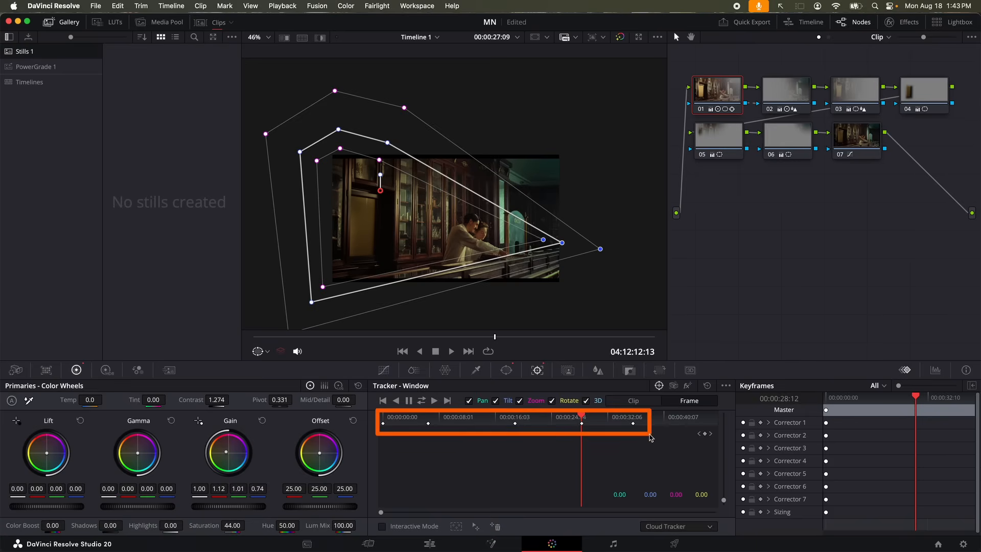
Keyframe the right corner at about 23 and 12 seconds and raise the bottom-left corner
{"action": "left_click", "coordinate": [555, 419]}
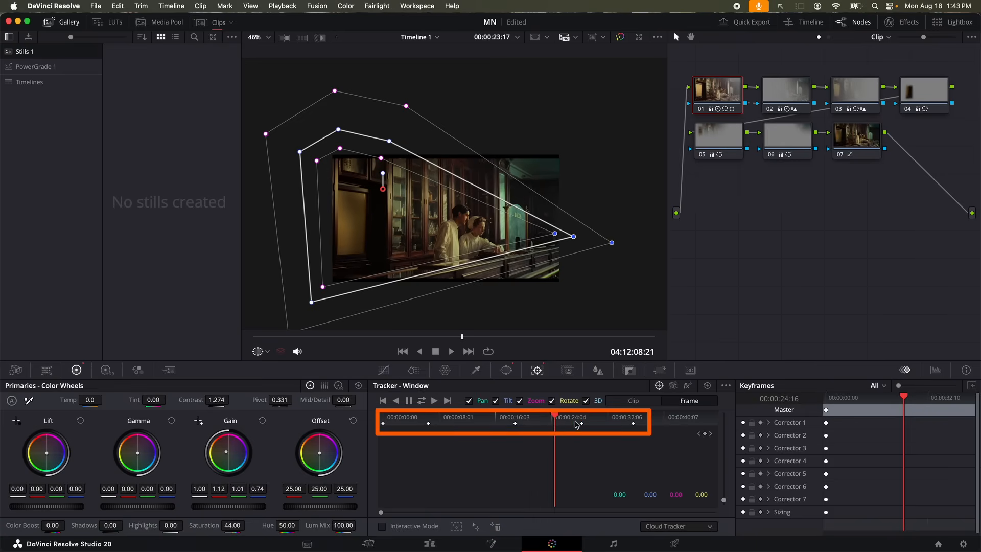
{"action": "left_click_drag", "start_coordinate": [574, 237], "coordinate": [578, 241]}
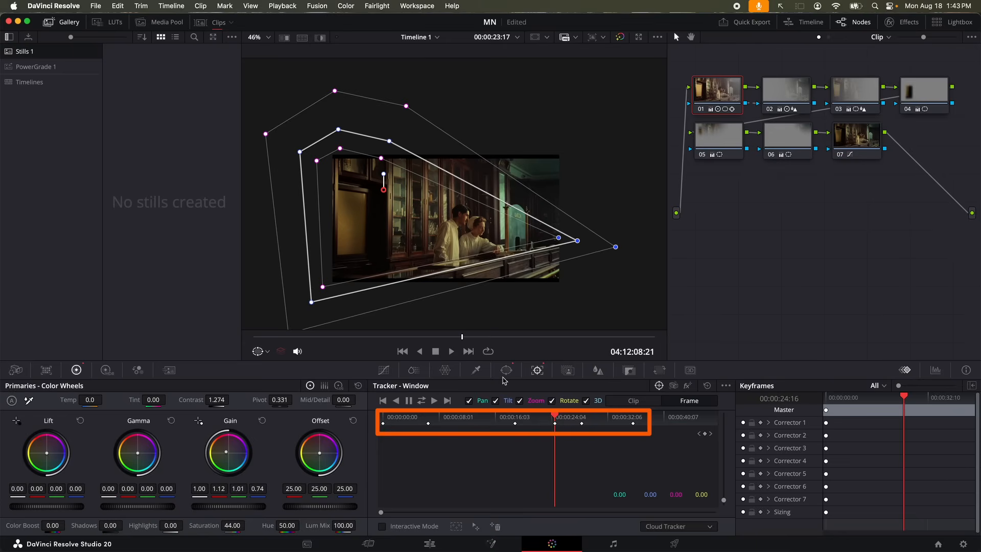
{"action": "left_click", "coordinate": [474, 422]}
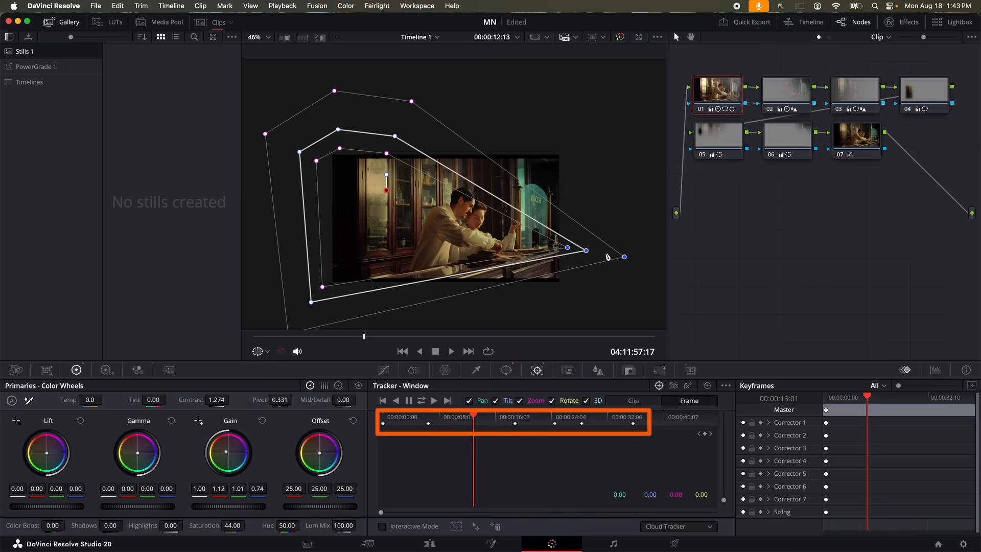
{"action": "left_click_drag", "start_coordinate": [587, 254], "coordinate": [585, 248]}
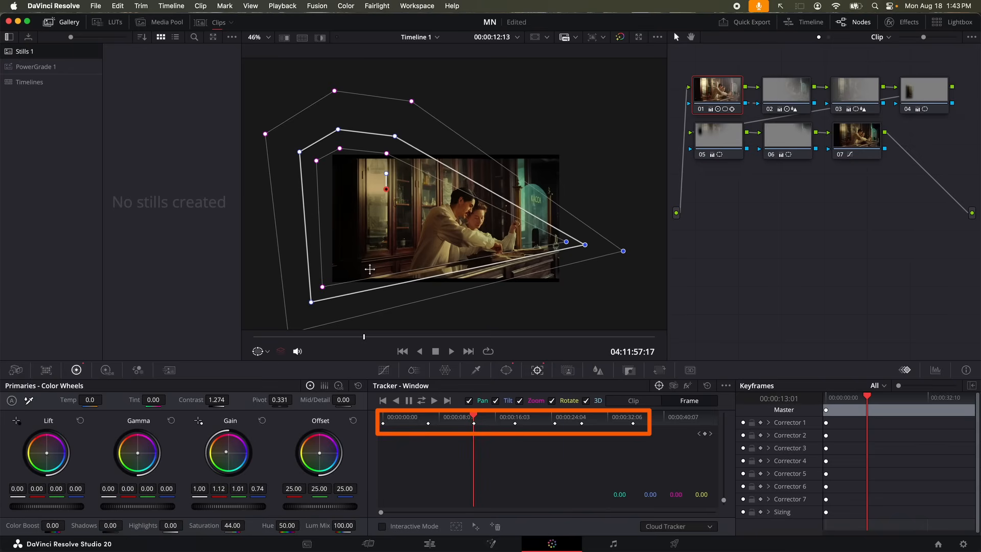
{"action": "left_click_drag", "start_coordinate": [313, 304], "coordinate": [316, 282]}
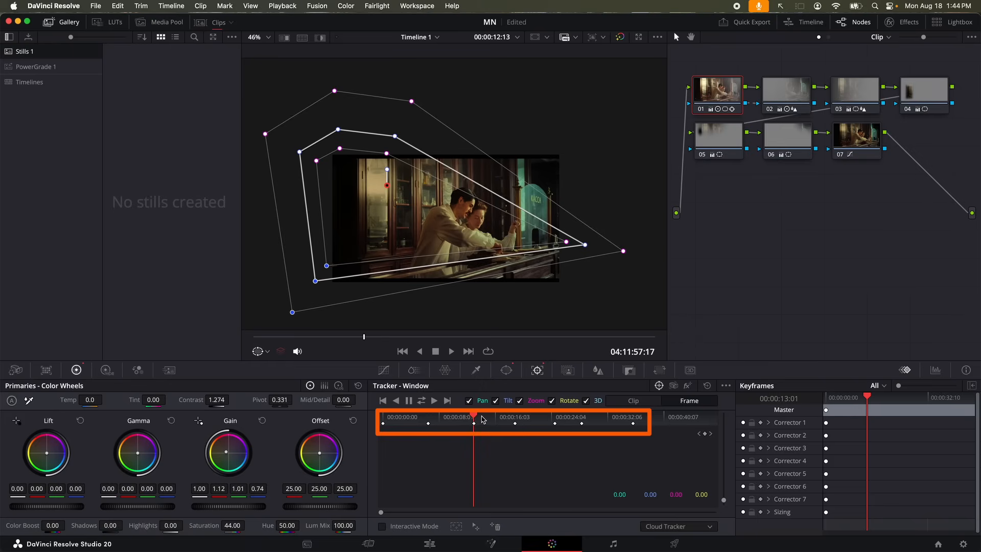
{"action": "left_click_drag", "start_coordinate": [438, 422], "coordinate": [592, 424]}
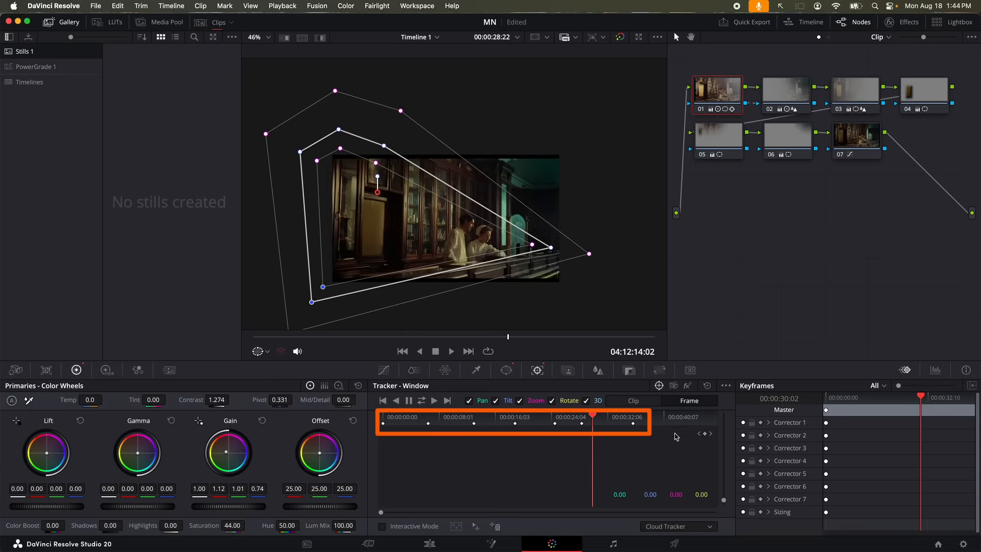
{"action": "left_click_drag", "start_coordinate": [676, 437], "coordinate": [739, 439]}
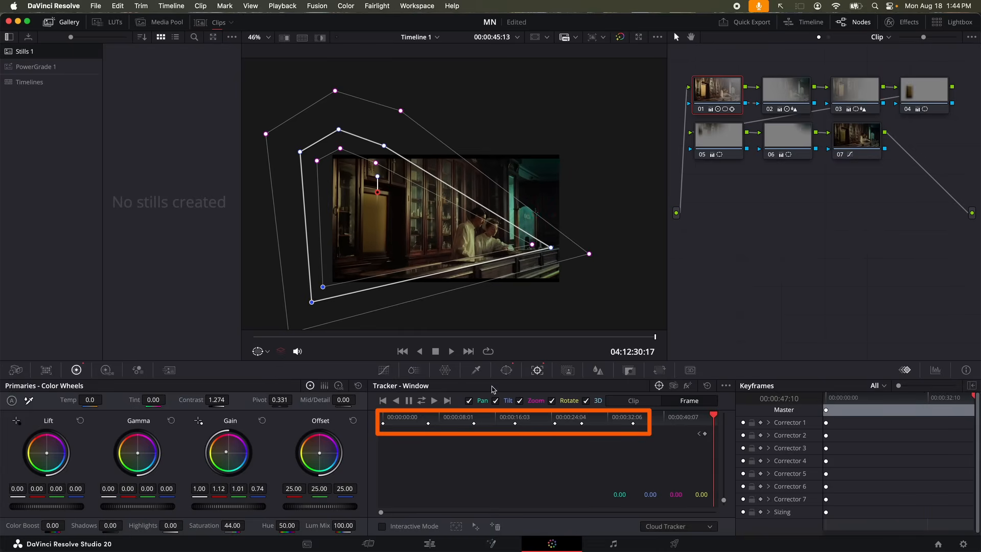
Set the viewer overlay to Off and review the graded shot from the start
{"action": "left_click", "coordinate": [258, 351]}
{"action": "left_click", "coordinate": [293, 370]}
{"action": "left_click_drag", "start_coordinate": [384, 418], "coordinate": [744, 426]}
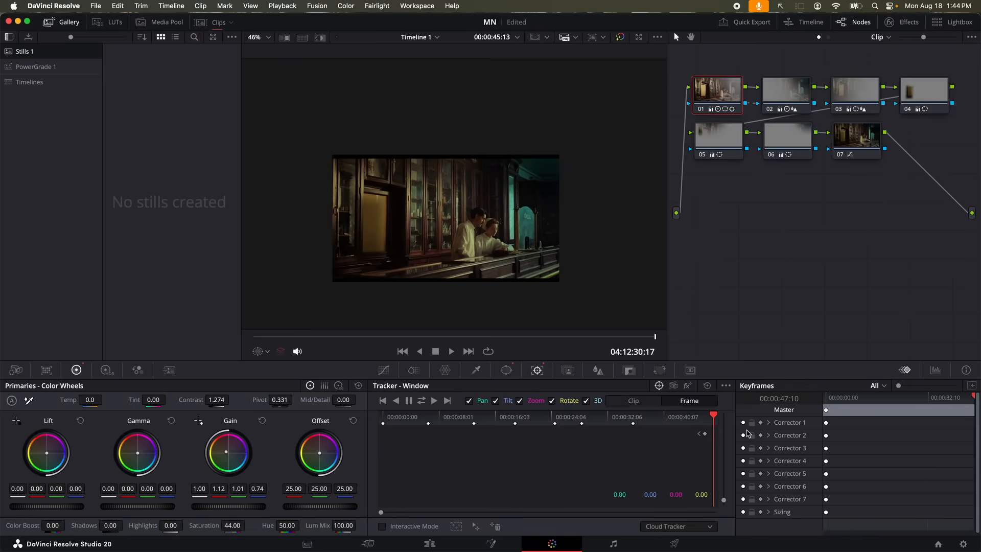
Select node 02 and turn the window outlines back on in the viewer
{"action": "left_click", "coordinate": [785, 91]}
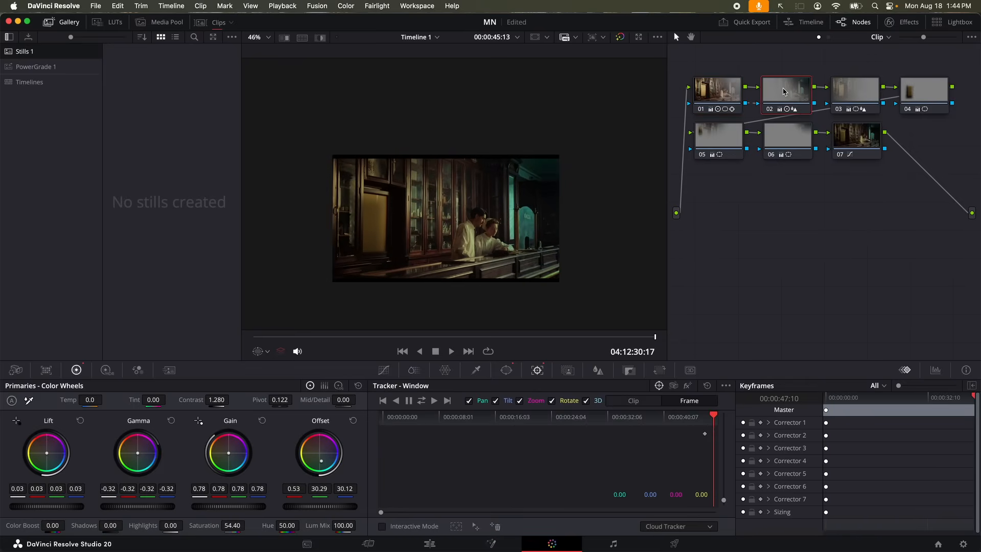
{"action": "scroll", "coordinate": [496, 247], "scroll_direction": "down", "scroll_amount": 3}
{"action": "left_click", "coordinate": [267, 352]}
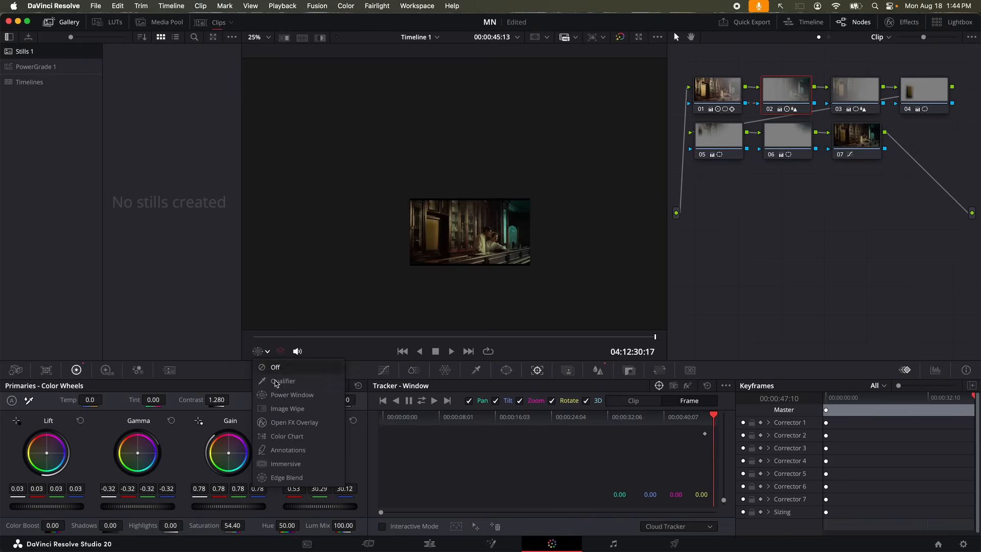
{"action": "left_click", "coordinate": [291, 396]}
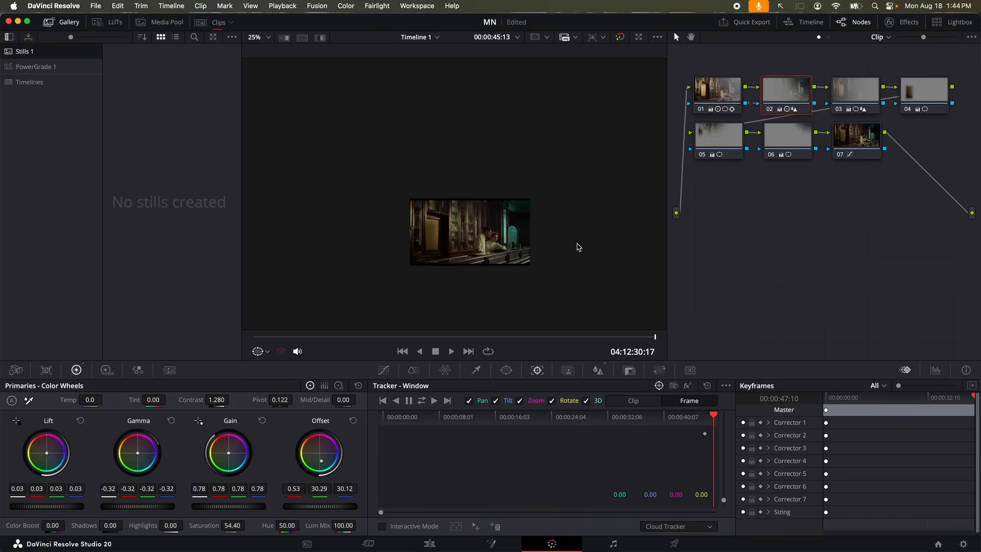
Select node 03 and scrub its gradient window from the clip start to around 34 seconds
{"action": "left_click", "coordinate": [851, 100]}
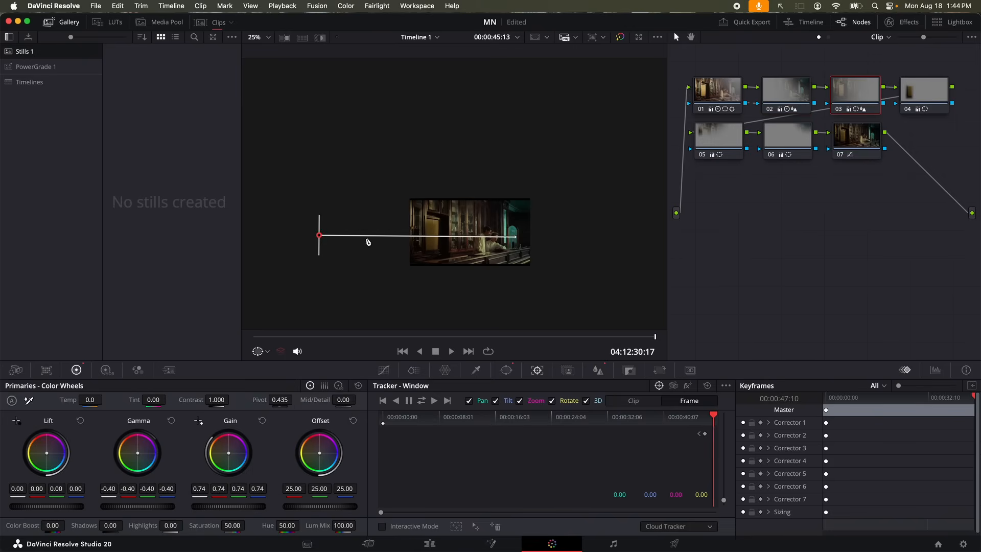
{"action": "left_click_drag", "start_coordinate": [687, 427], "coordinate": [405, 424]}
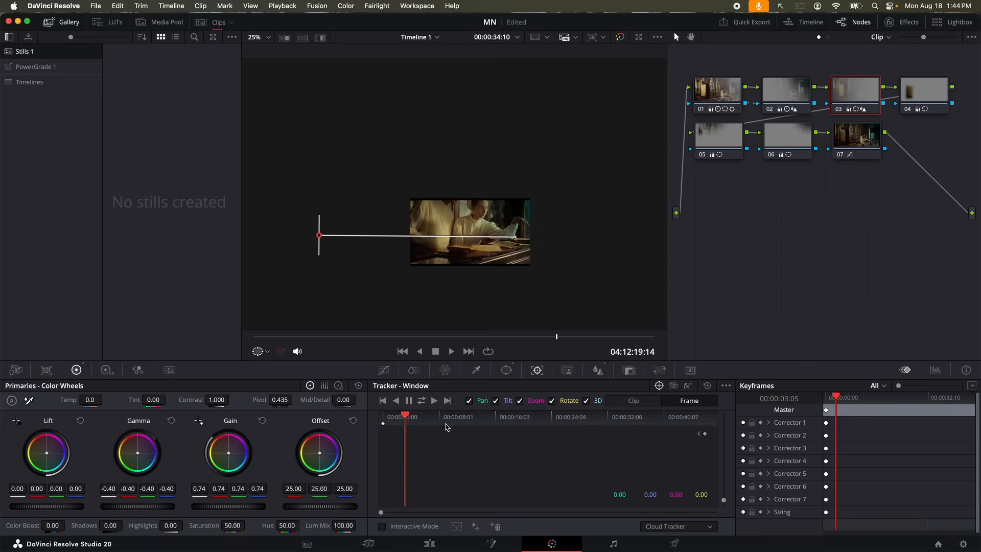
{"action": "left_click", "coordinate": [581, 427]}
{"action": "left_click", "coordinate": [623, 429]}
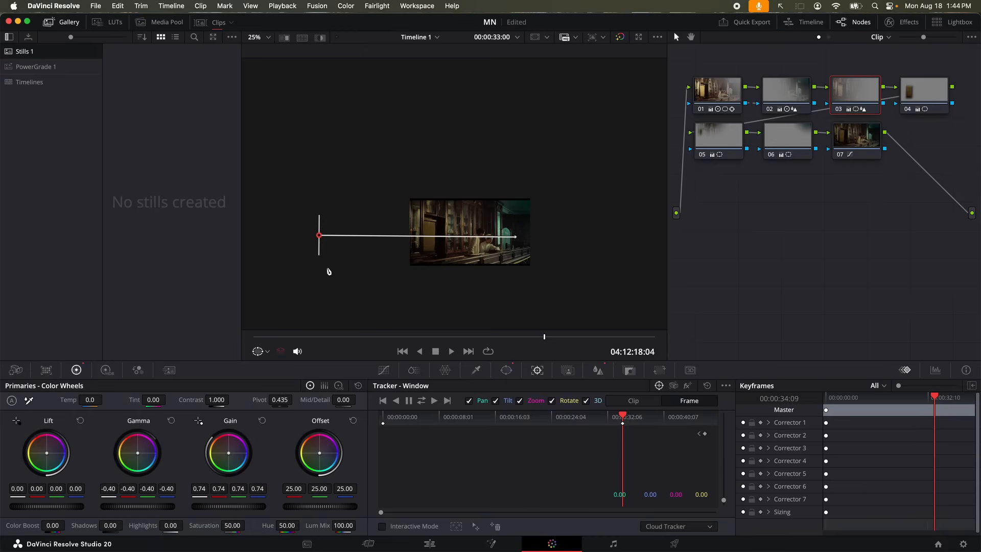
{"action": "scroll", "coordinate": [388, 252], "scroll_direction": "up", "scroll_amount": 5}
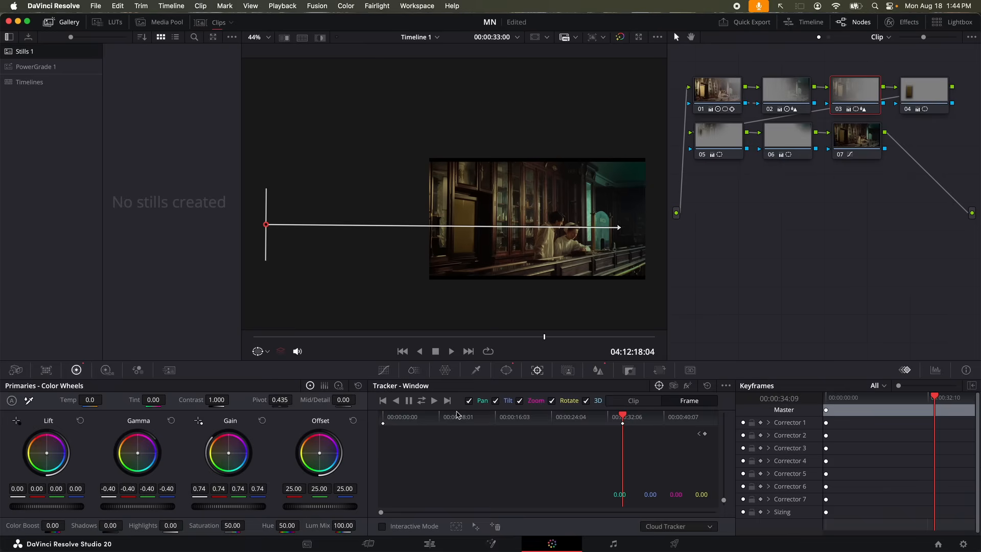
{"action": "left_click", "coordinate": [489, 423]}
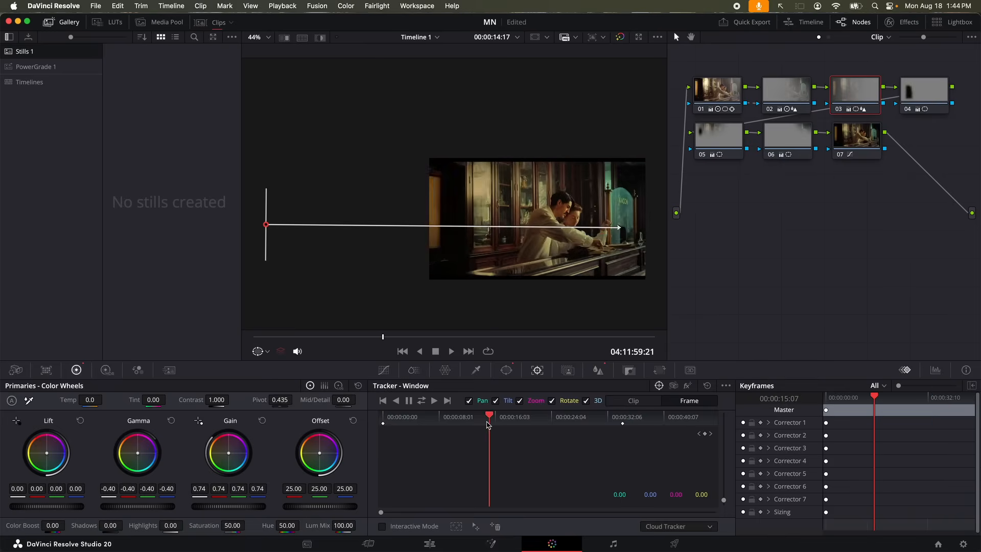
{"action": "left_click_drag", "start_coordinate": [489, 423], "coordinate": [404, 426]}
Pan the view and shift the gradient window's starting point to the right
{"action": "scroll", "coordinate": [423, 230], "scroll_direction": "down", "scroll_amount": 3}
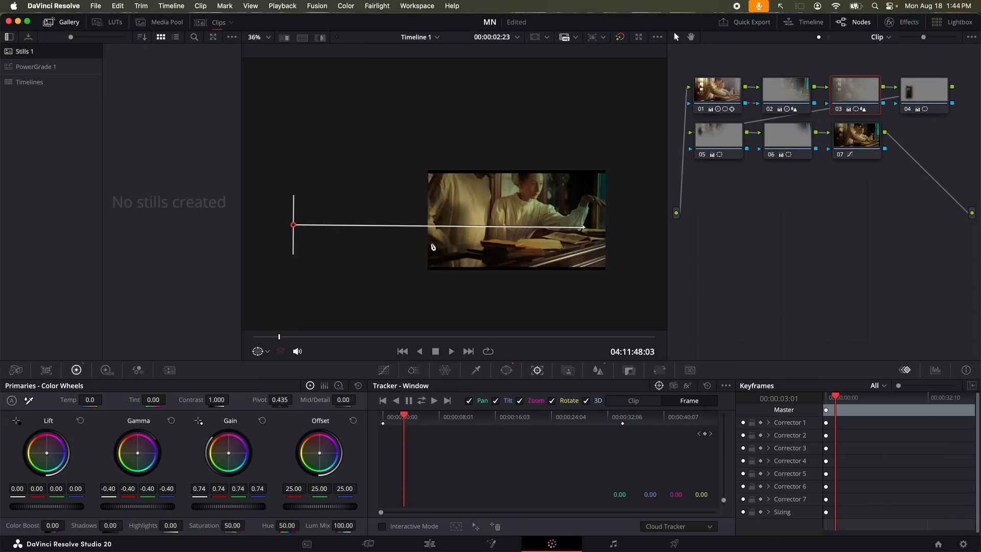
{"action": "left_click_drag", "start_coordinate": [401, 256], "coordinate": [639, 250]}
{"action": "scroll", "coordinate": [562, 254], "scroll_direction": "down", "scroll_amount": 1}
{"action": "left_click_drag", "start_coordinate": [523, 261], "coordinate": [377, 250]}
{"action": "scroll", "coordinate": [412, 273], "scroll_direction": "down", "scroll_amount": 1}
{"action": "scroll", "coordinate": [524, 235], "scroll_direction": "up", "scroll_amount": 1}
{"action": "scroll", "coordinate": [524, 236], "scroll_direction": "up", "scroll_amount": 3}
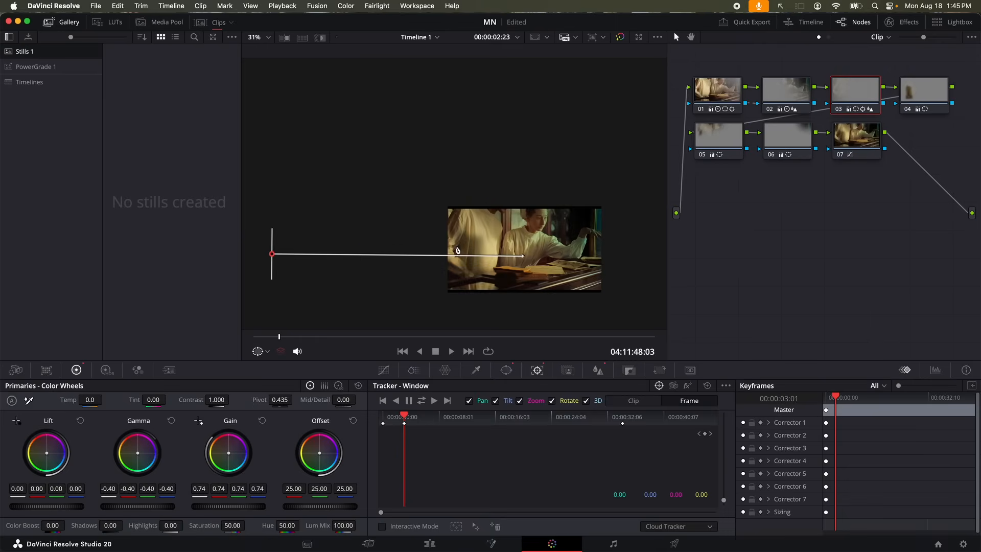
{"action": "left_click_drag", "start_coordinate": [274, 255], "coordinate": [333, 255]}
{"action": "left_click_drag", "start_coordinate": [518, 419], "coordinate": [517, 419]}
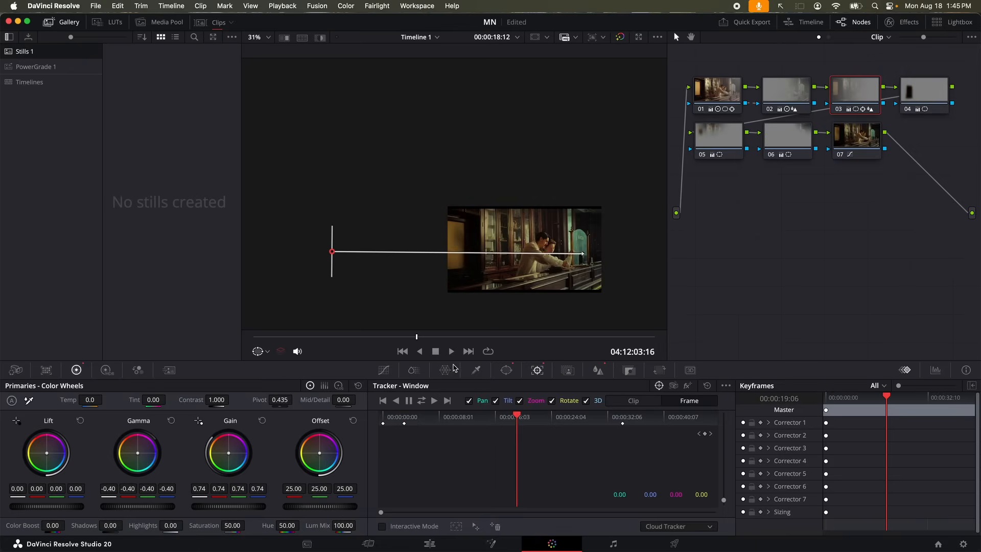
Select node 04 and scrub through the shot to review its rectangular window
{"action": "left_click", "coordinate": [920, 98]}
{"action": "left_click_drag", "start_coordinate": [555, 418], "coordinate": [663, 419]}
{"action": "left_click_drag", "start_coordinate": [605, 428], "coordinate": [632, 428]}
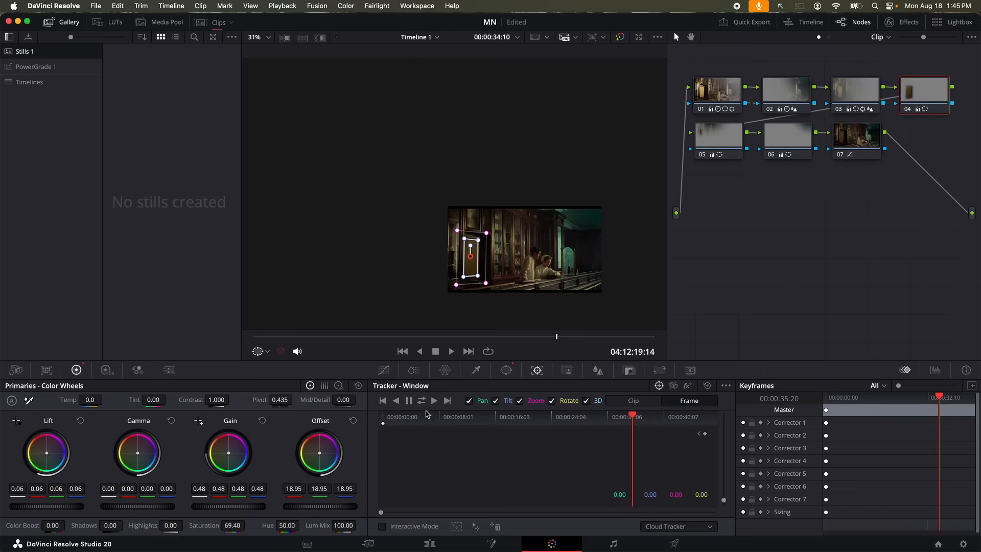
Track node 04's window, undo the automatic result, and scrub to the clip's end
{"action": "left_click", "coordinate": [422, 401]}
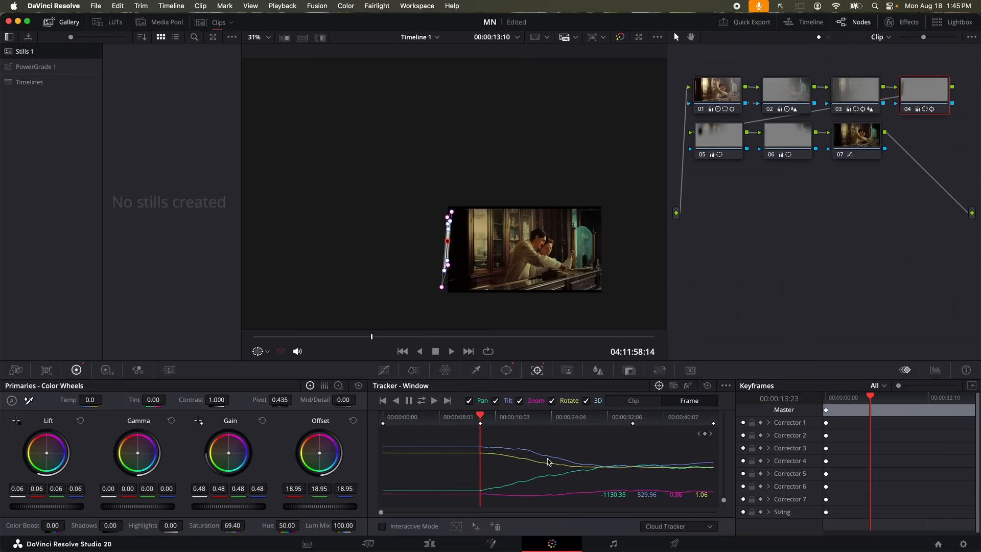
{"action": "key", "text": "super+z"}
{"action": "left_click_drag", "start_coordinate": [674, 413], "coordinate": [634, 417]}
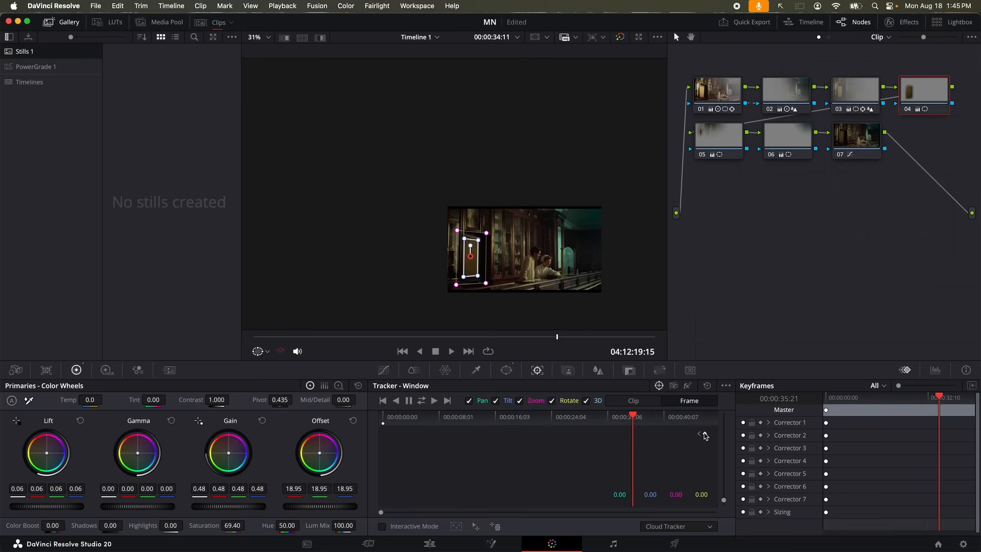
{"action": "left_click", "coordinate": [687, 416]}
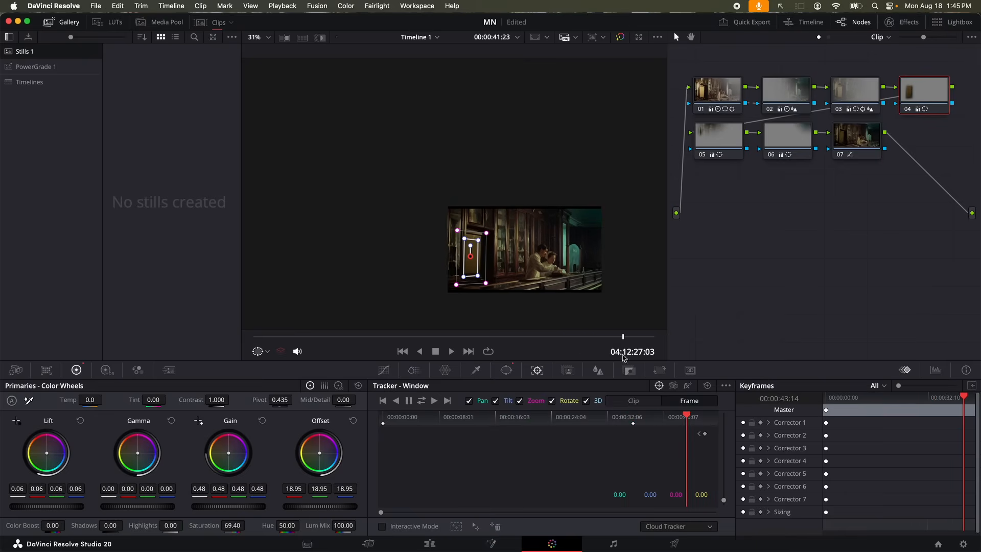
{"action": "scroll", "coordinate": [456, 282], "scroll_direction": "up", "scroll_amount": 3}
{"action": "scroll", "coordinate": [456, 282], "scroll_direction": "up", "scroll_amount": 2}
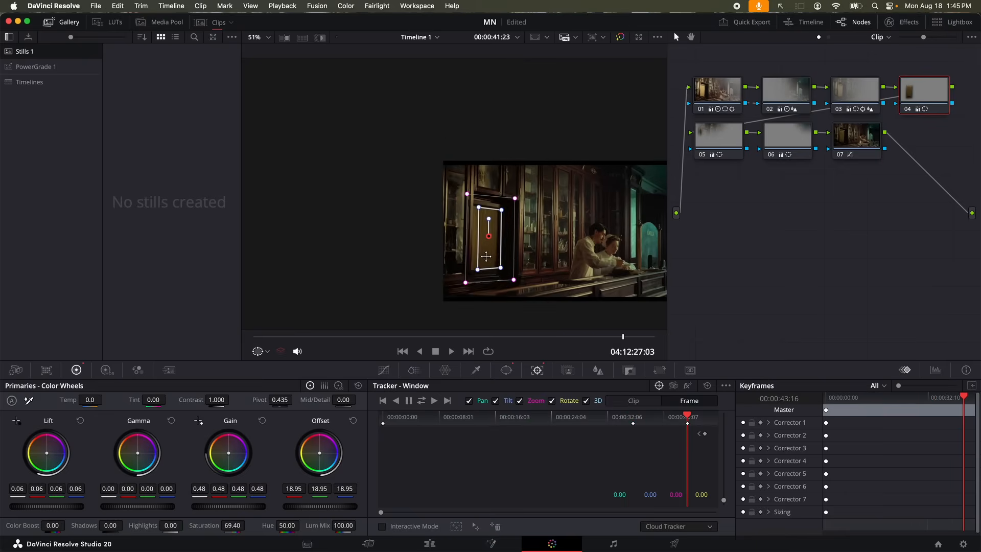
Fit the window over the dark cabinet at about 16 seconds and keyframe its upper-right corner at 24
{"action": "left_click", "coordinate": [504, 416]}
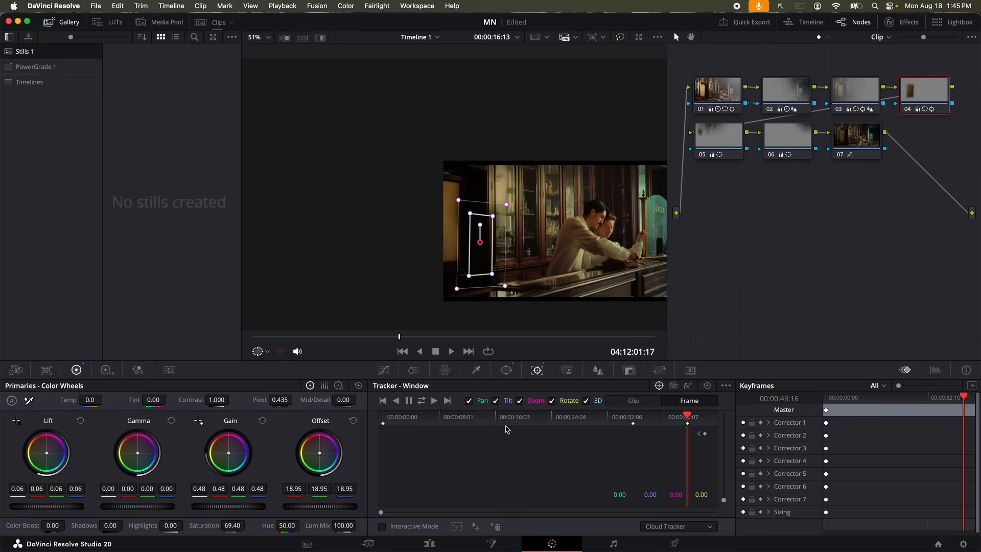
{"action": "scroll", "coordinate": [495, 258], "scroll_direction": "down", "scroll_amount": 1}
{"action": "left_click_drag", "start_coordinate": [483, 250], "coordinate": [464, 267]}
{"action": "left_click_drag", "start_coordinate": [440, 251], "coordinate": [437, 265]}
{"action": "left_click_drag", "start_coordinate": [461, 200], "coordinate": [461, 201]}
{"action": "left_click", "coordinate": [558, 420]}
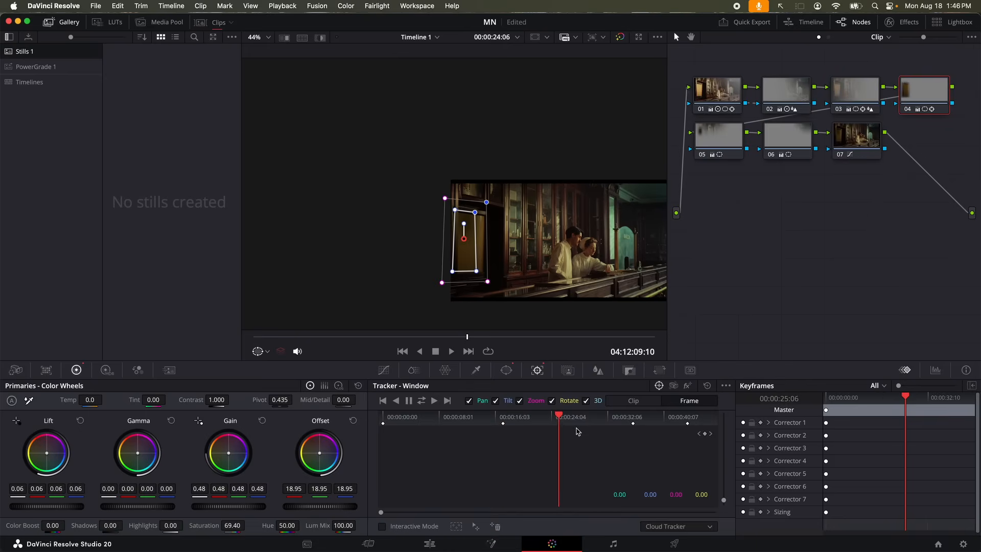
{"action": "left_click_drag", "start_coordinate": [475, 212], "coordinate": [481, 215]}
{"action": "left_click", "coordinate": [476, 271]}
Keyframe the window following the cabinet at about 8, 15 and 20 seconds
{"action": "left_click", "coordinate": [441, 419]}
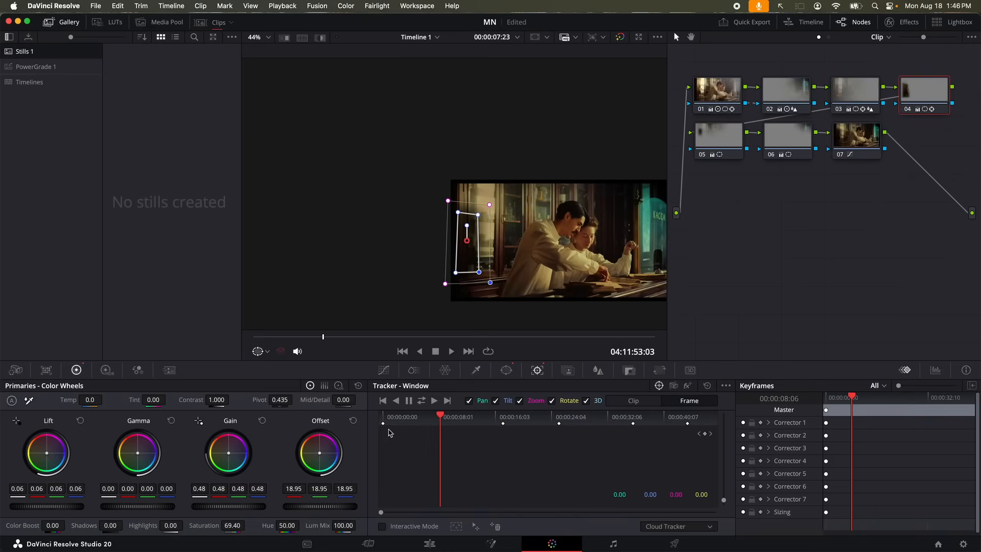
{"action": "scroll", "coordinate": [459, 282], "scroll_direction": "down", "scroll_amount": 1}
{"action": "left_click_drag", "start_coordinate": [465, 258], "coordinate": [416, 256]}
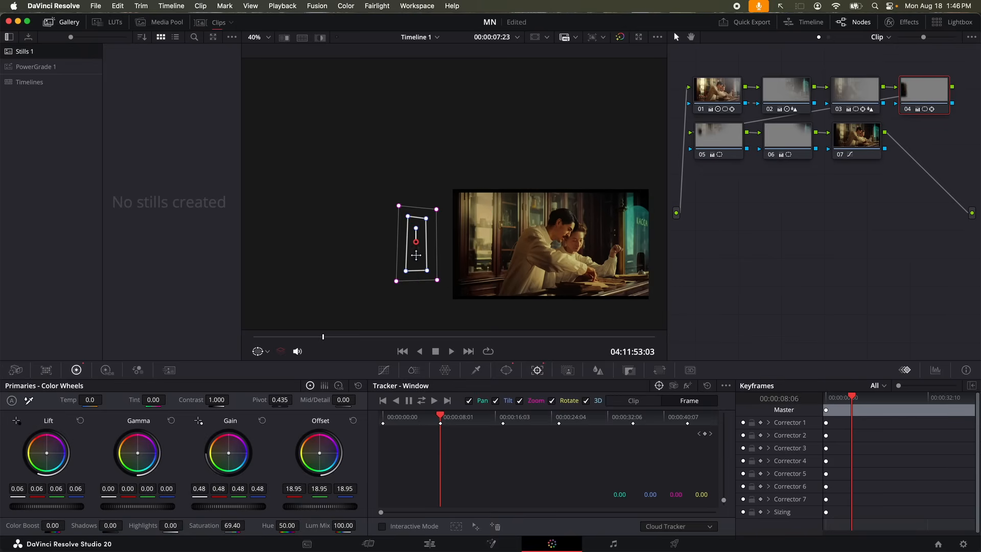
{"action": "left_click_drag", "start_coordinate": [466, 419], "coordinate": [492, 418]}
{"action": "left_click_drag", "start_coordinate": [457, 211], "coordinate": [461, 206]}
{"action": "left_click_drag", "start_coordinate": [458, 269], "coordinate": [463, 269]}
{"action": "left_click", "coordinate": [526, 420]}
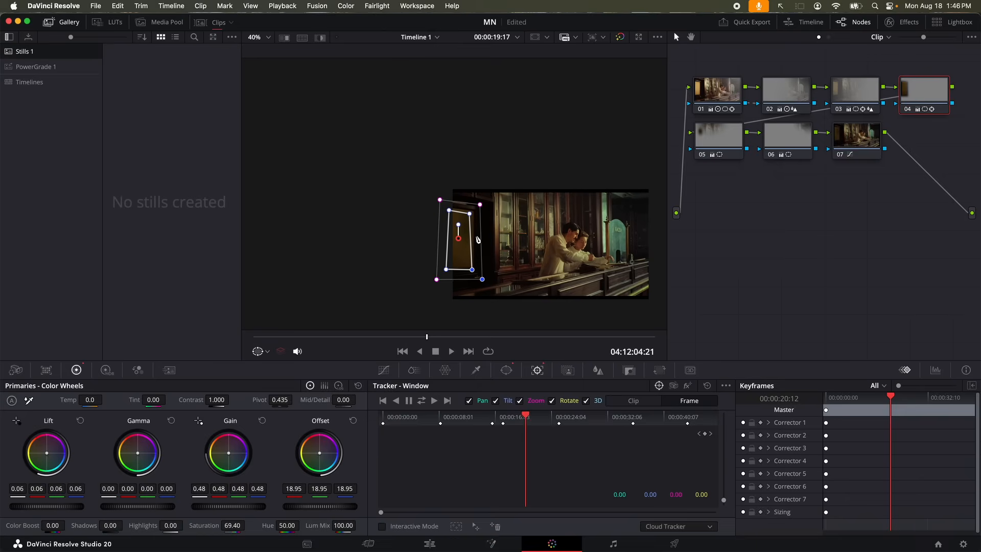
{"action": "left_click_drag", "start_coordinate": [471, 215], "coordinate": [472, 213]}
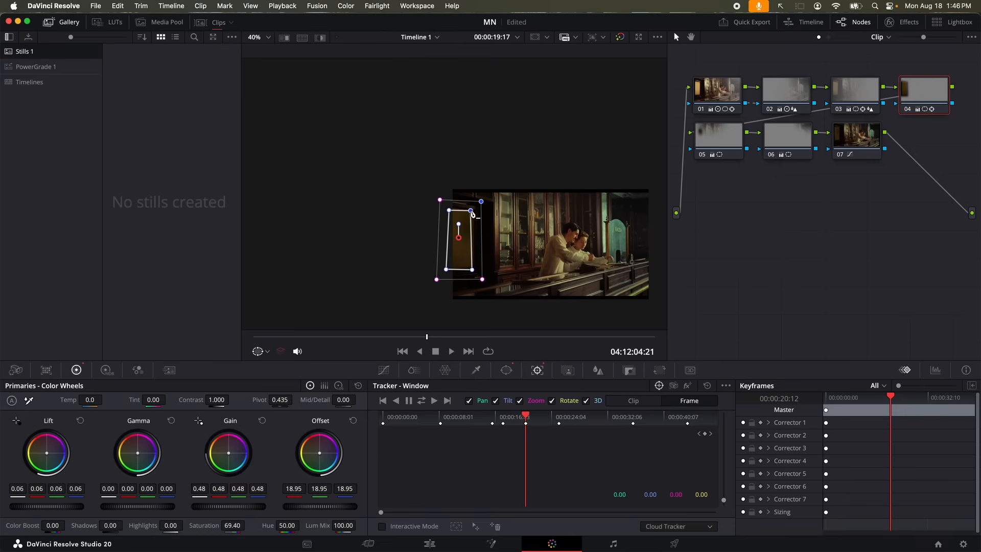
Adjust the window's corners and position at about 29, 32 and 31 seconds
{"action": "left_click", "coordinate": [592, 426]}
{"action": "left_click_drag", "start_coordinate": [489, 228], "coordinate": [492, 227]}
{"action": "left_click_drag", "start_coordinate": [488, 277], "coordinate": [491, 277]}
{"action": "left_click", "coordinate": [656, 424]}
{"action": "scroll", "coordinate": [493, 234], "scroll_direction": "up", "scroll_amount": 3}
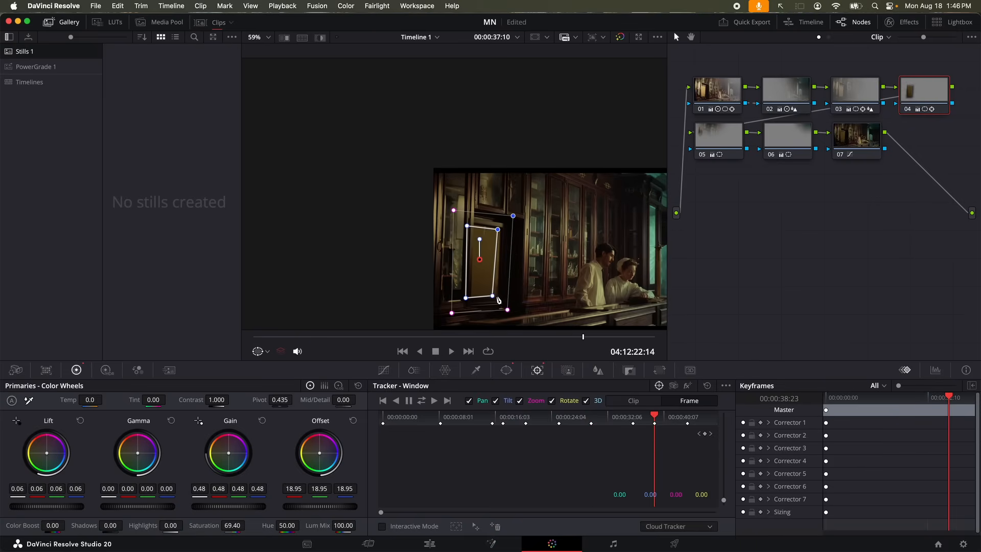
{"action": "left_click_drag", "start_coordinate": [494, 298], "coordinate": [499, 296]}
{"action": "left_click_drag", "start_coordinate": [467, 225], "coordinate": [471, 225]}
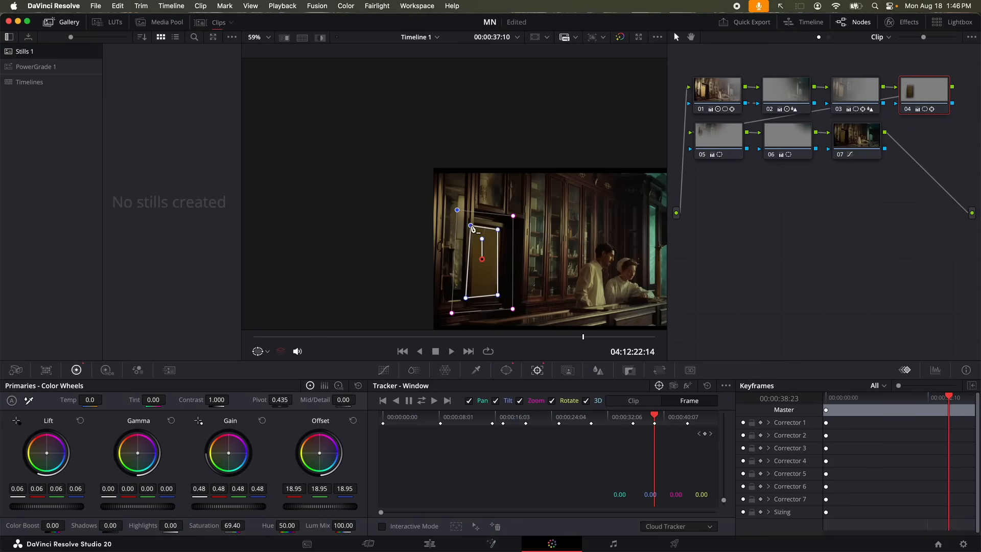
{"action": "left_click", "coordinate": [611, 420]}
{"action": "left_click_drag", "start_coordinate": [472, 258], "coordinate": [478, 258]}
Check the fit, nudge the window near the end and at 22 seconds, then select node 05
{"action": "left_click", "coordinate": [466, 421]}
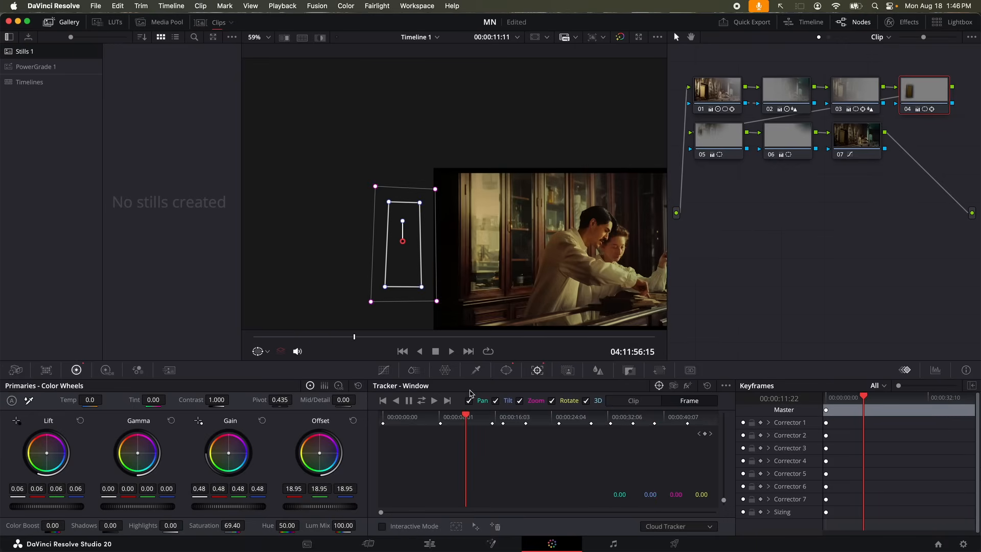
{"action": "left_click", "coordinate": [665, 421]}
{"action": "left_click_drag", "start_coordinate": [665, 419], "coordinate": [697, 429]}
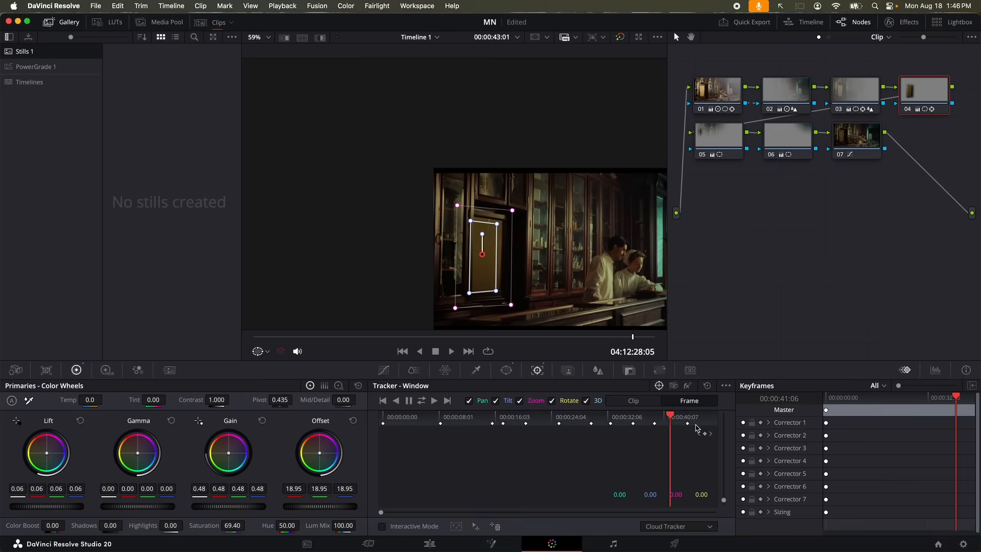
{"action": "left_click_drag", "start_coordinate": [481, 254], "coordinate": [486, 249]}
{"action": "left_click", "coordinate": [571, 419]}
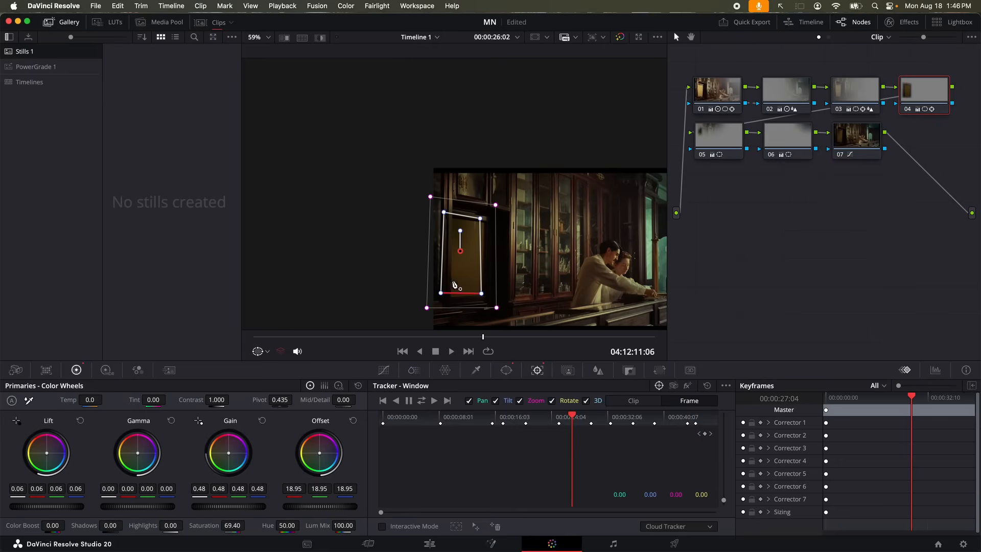
{"action": "left_click", "coordinate": [546, 420]}
{"action": "left_click_drag", "start_coordinate": [454, 247], "coordinate": [459, 245]}
{"action": "left_click", "coordinate": [465, 419]}
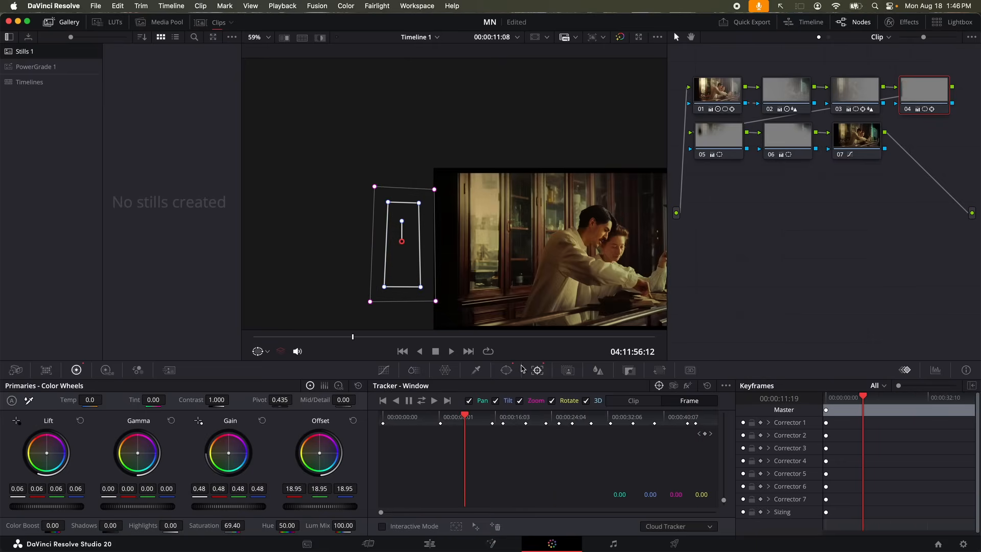
{"action": "left_click", "coordinate": [723, 133]}
Select node 05's large circle window in the Window palette, showing Size 27.91 and softness 9.94
{"action": "scroll", "coordinate": [465, 256], "scroll_direction": "down", "scroll_amount": 4}
{"action": "left_click_drag", "start_coordinate": [608, 417], "coordinate": [648, 422]}
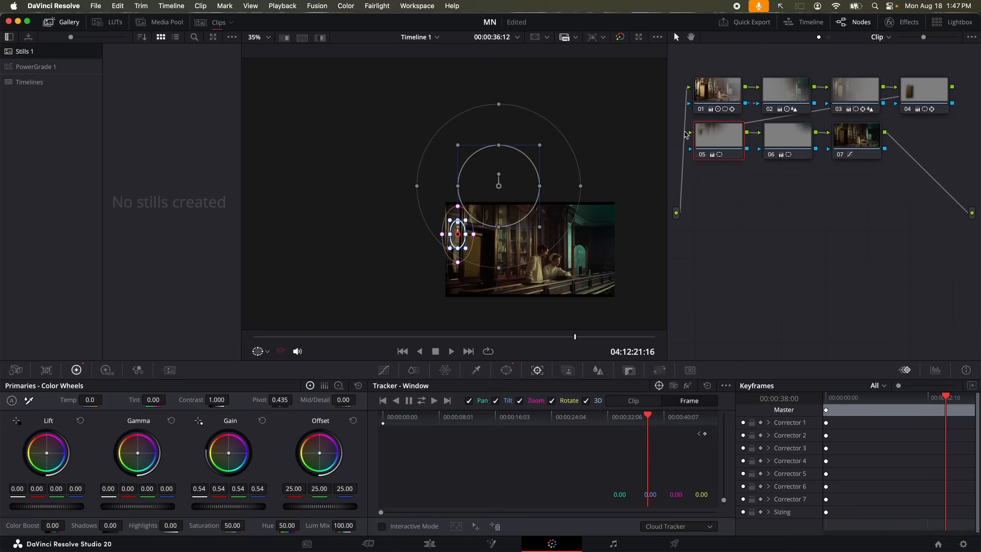
{"action": "left_click_drag", "start_coordinate": [686, 117], "coordinate": [751, 160]}
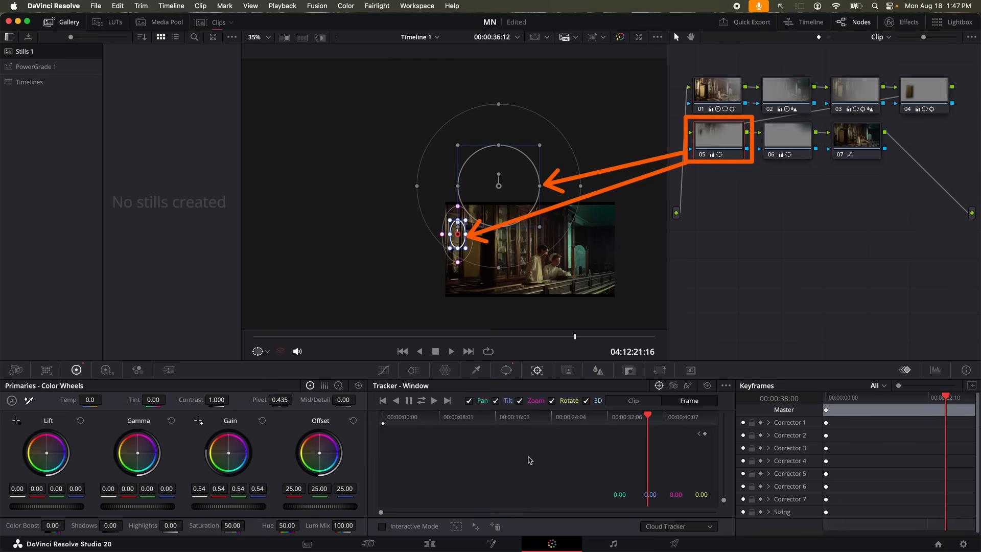
{"action": "left_click", "coordinate": [506, 370]}
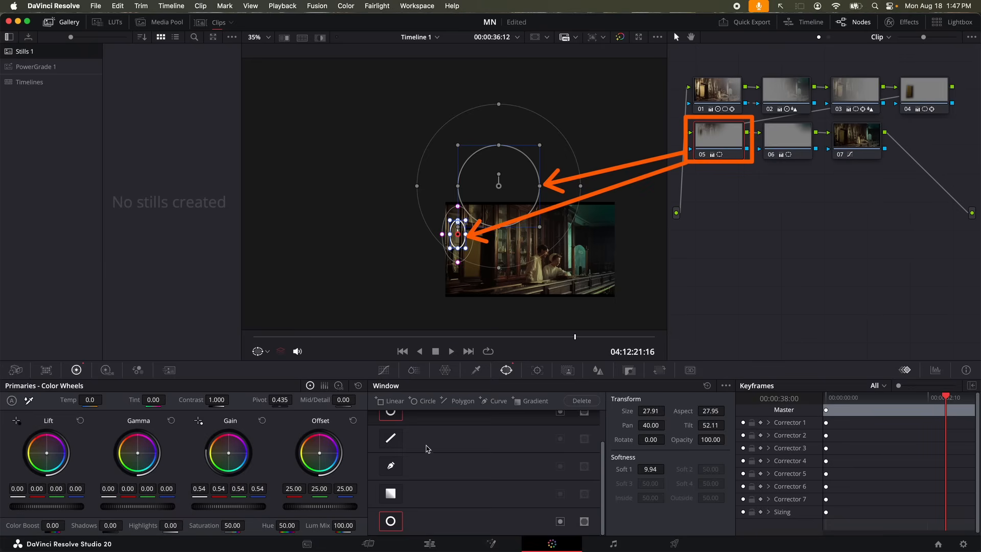
{"action": "scroll", "coordinate": [442, 475], "scroll_direction": "up", "scroll_amount": 2}
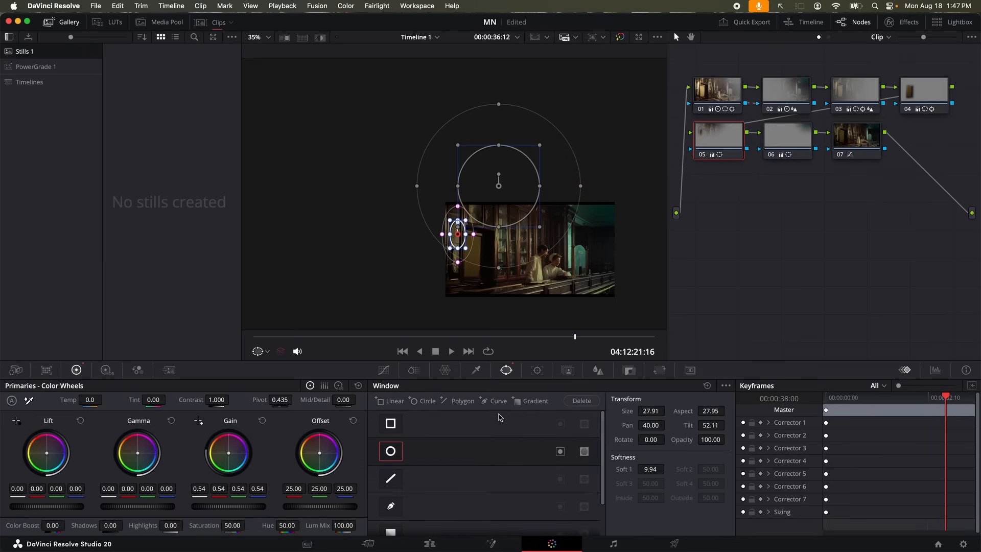
{"action": "left_click", "coordinate": [537, 371]}
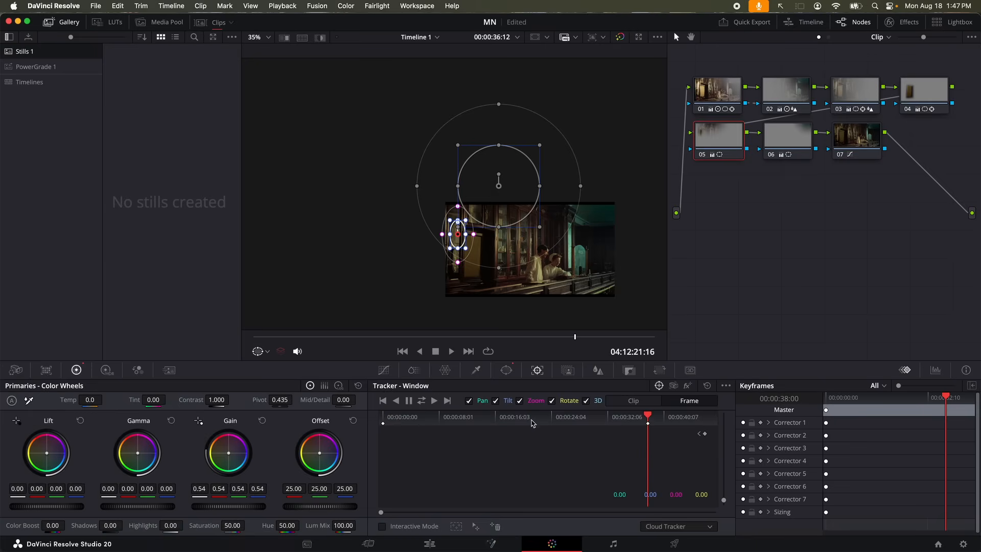
{"action": "left_click", "coordinate": [502, 372]}
{"action": "scroll", "coordinate": [458, 488], "scroll_direction": "down", "scroll_amount": 2}
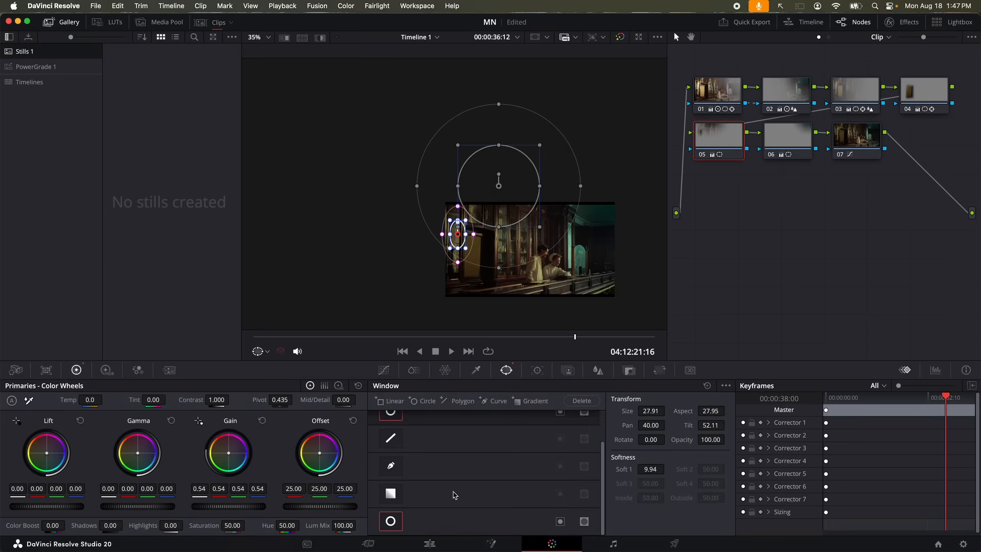
{"action": "left_click", "coordinate": [444, 522]}
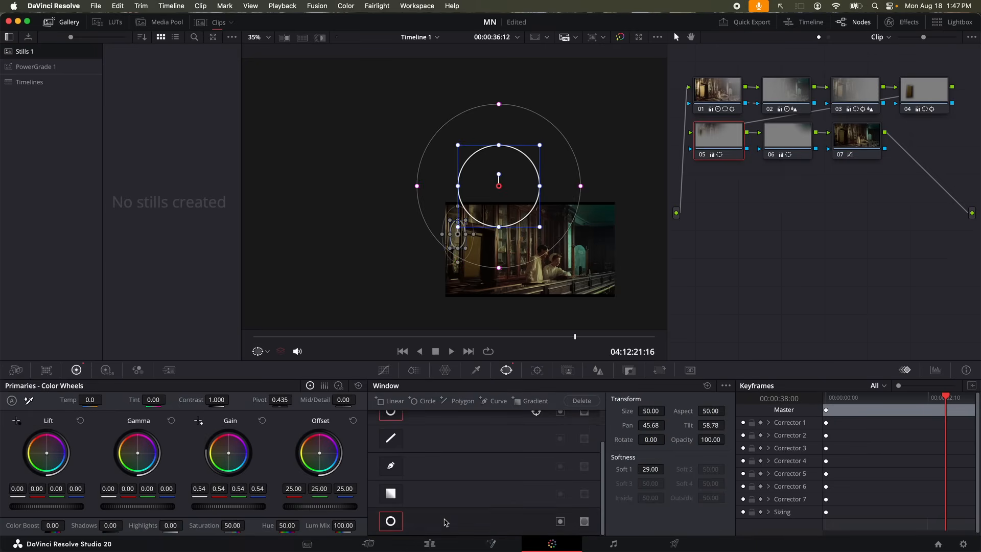
In the Tracker, keyframe the small circle left and the large circle up near the start and at 9 seconds
{"action": "left_click", "coordinate": [537, 372]}
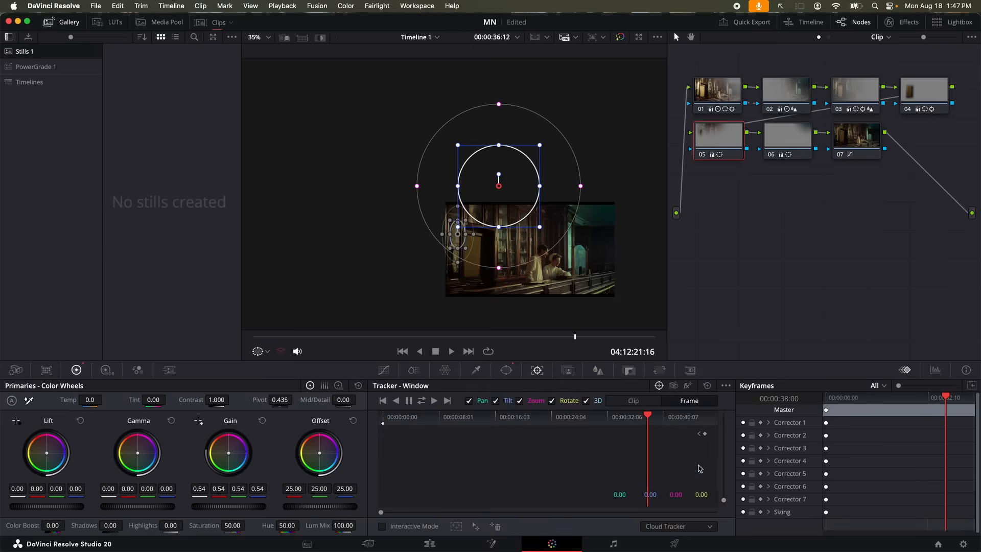
{"action": "left_click_drag", "start_coordinate": [579, 420], "coordinate": [384, 433]}
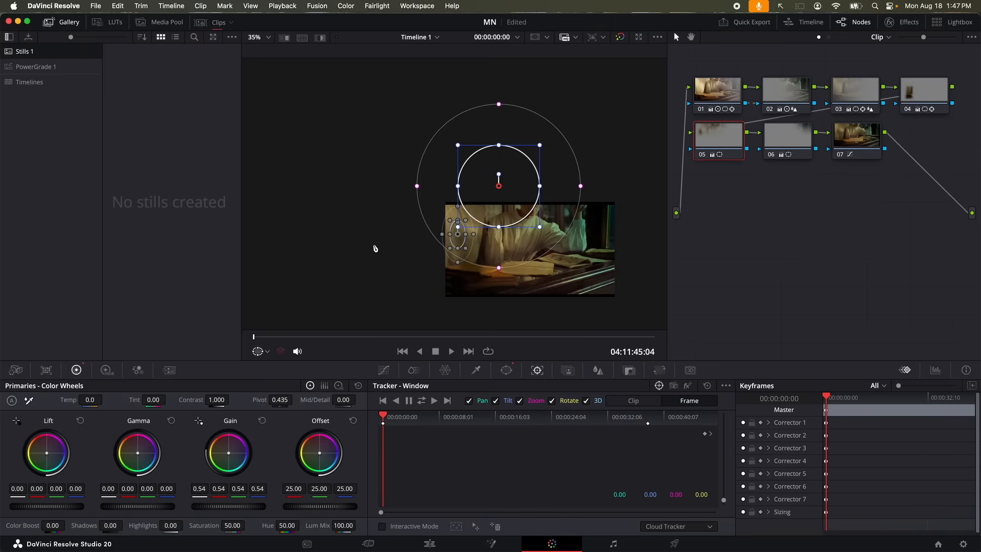
{"action": "left_click_drag", "start_coordinate": [456, 242], "coordinate": [352, 254]}
{"action": "left_click_drag", "start_coordinate": [493, 201], "coordinate": [484, 126]}
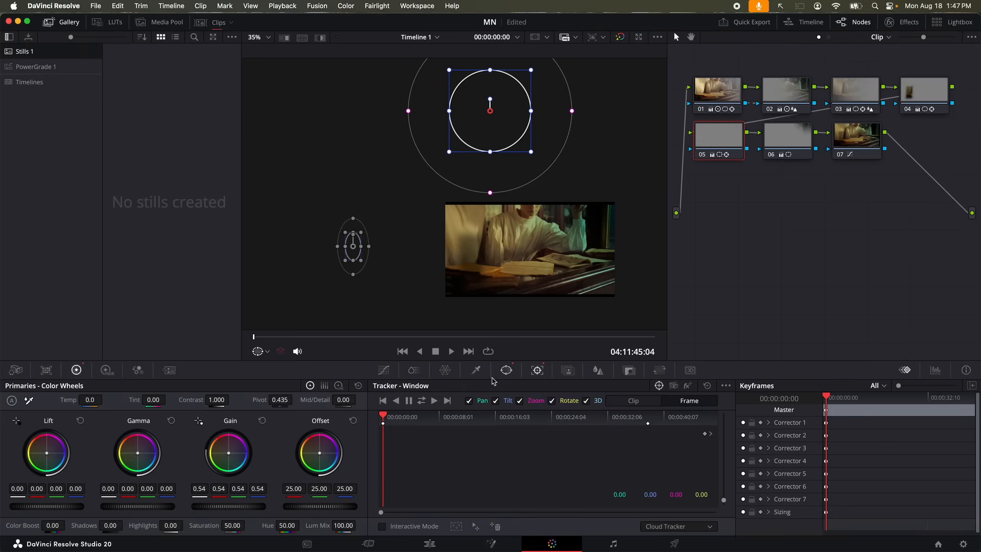
{"action": "left_click_drag", "start_coordinate": [382, 424], "coordinate": [494, 434]}
{"action": "mouse_move", "coordinate": [493, 147]}
{"action": "left_mouse_down"}
{"action": "mouse_move", "coordinate": [494, 176]}
{"action": "mouse_move", "coordinate": [491, 138]}
{"action": "left_mouse_up"}
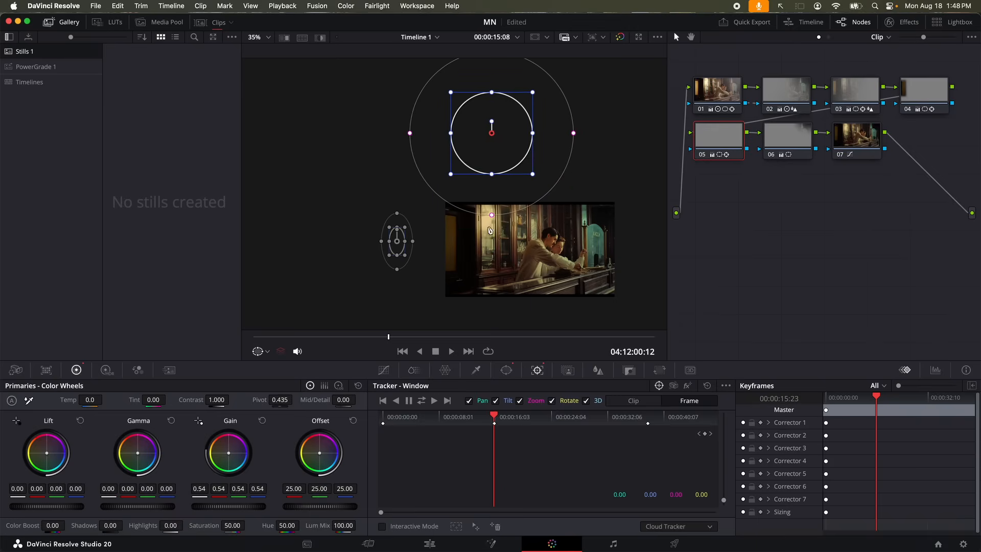
{"action": "left_click_drag", "start_coordinate": [485, 158], "coordinate": [485, 190]}
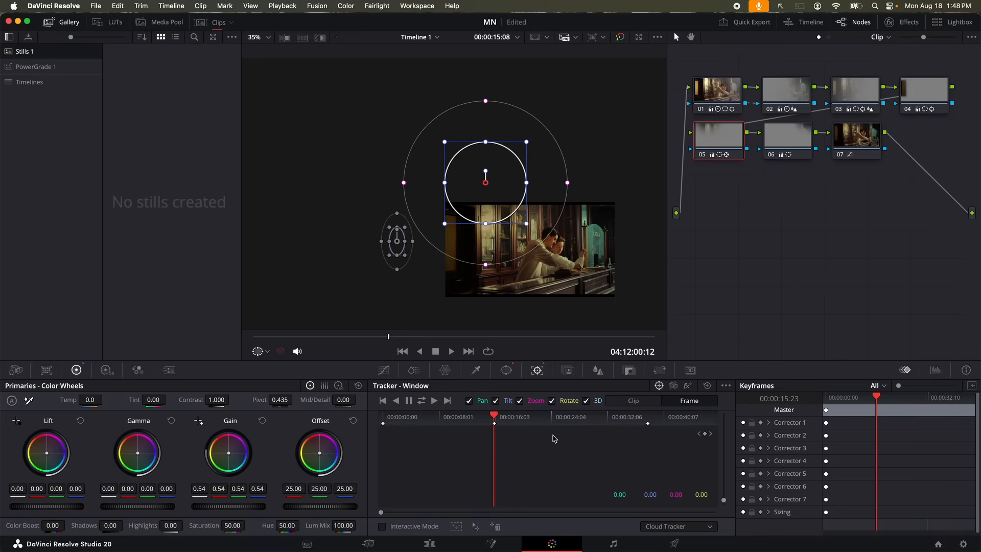
Keyframe the large circle at around 27 seconds and shift it down-left later in the shot
{"action": "left_click_drag", "start_coordinate": [565, 420], "coordinate": [579, 419]}
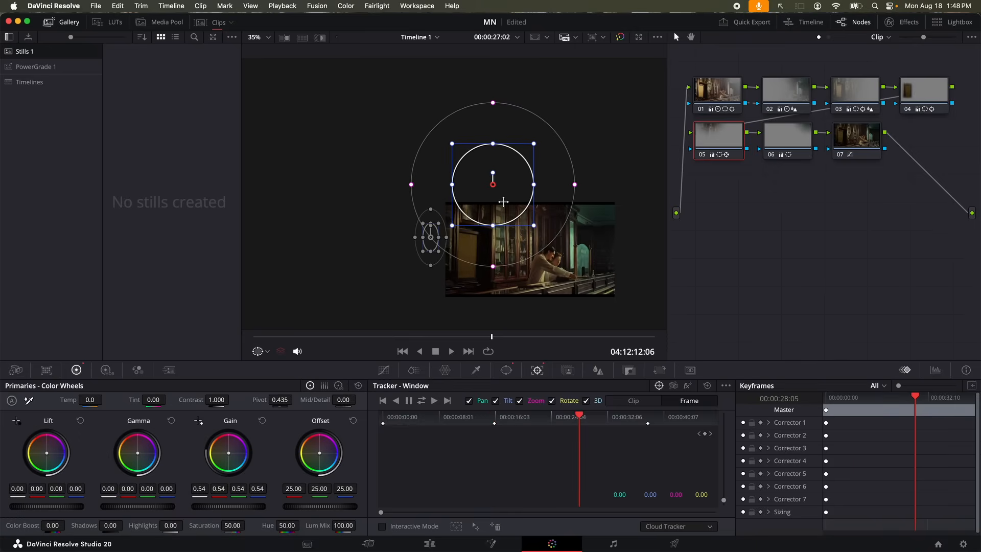
{"action": "left_click_drag", "start_coordinate": [505, 202], "coordinate": [509, 197]}
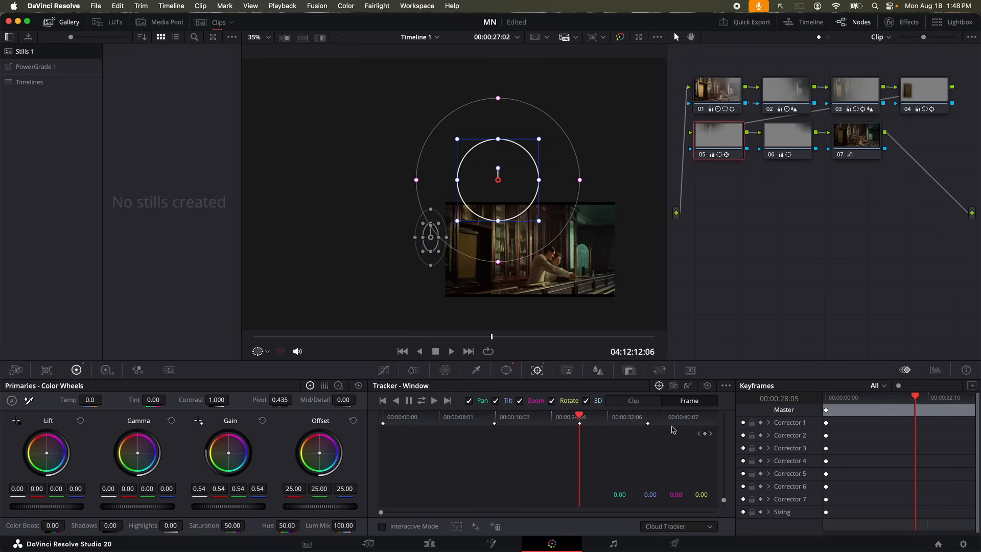
{"action": "left_click_drag", "start_coordinate": [681, 420], "coordinate": [438, 433]}
{"action": "left_click_drag", "start_coordinate": [481, 171], "coordinate": [457, 207]}
{"action": "left_click_drag", "start_coordinate": [444, 418], "coordinate": [526, 398]}
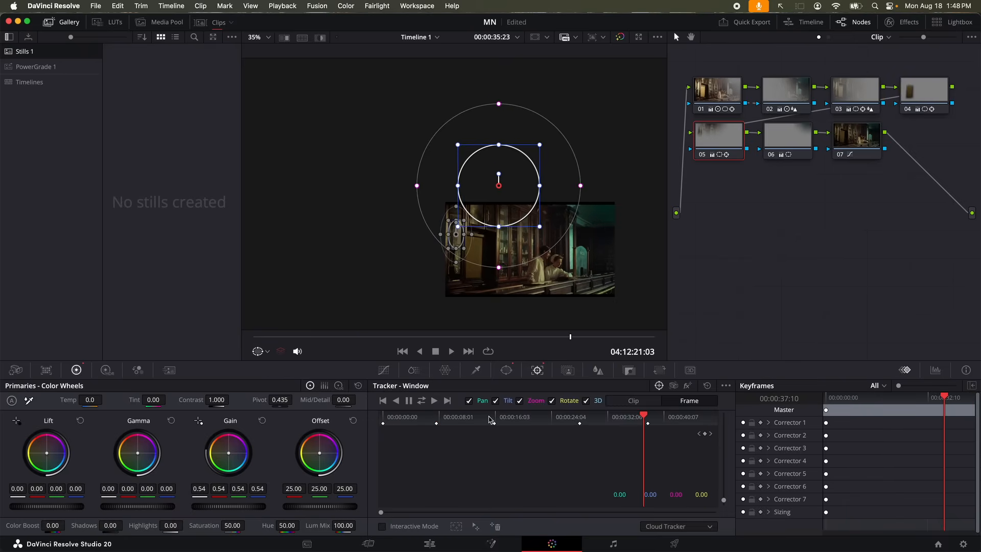
Keyframe the small ellipse window at about 23 seconds, jump to the clip end, and select node 01
{"action": "left_click", "coordinate": [458, 261]}
{"action": "left_click_drag", "start_coordinate": [643, 419], "coordinate": [556, 429]}
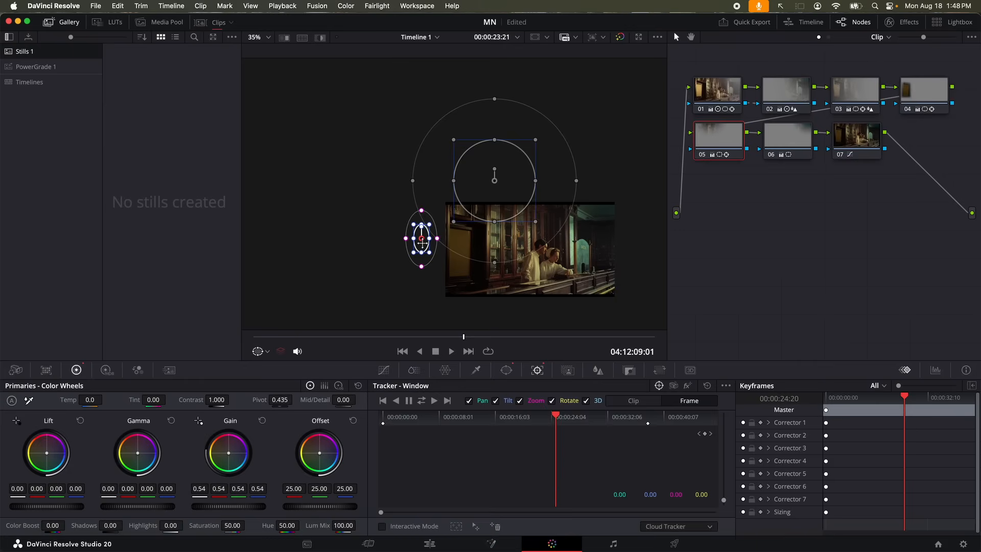
{"action": "left_click_drag", "start_coordinate": [422, 245], "coordinate": [406, 254]}
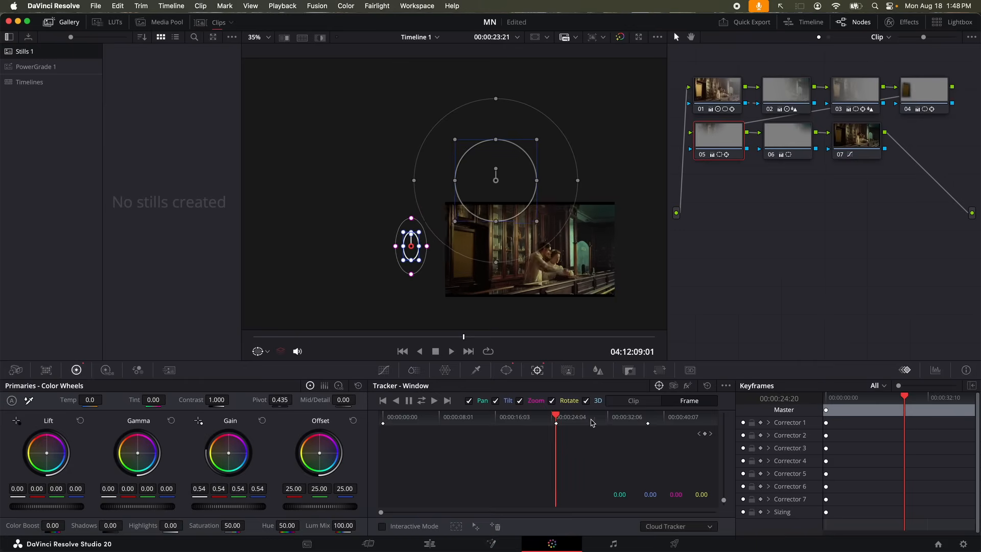
{"action": "key", "text": "End"}
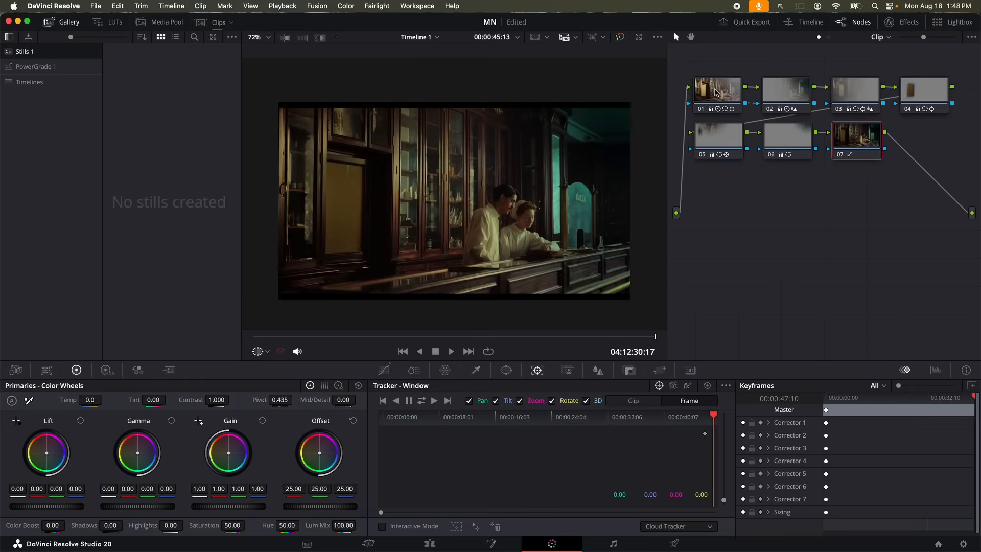
{"action": "left_click", "coordinate": [716, 92]}
Hide the window outlines and raise node 01's Gain master wheel slightly
{"action": "left_click", "coordinate": [258, 352]}
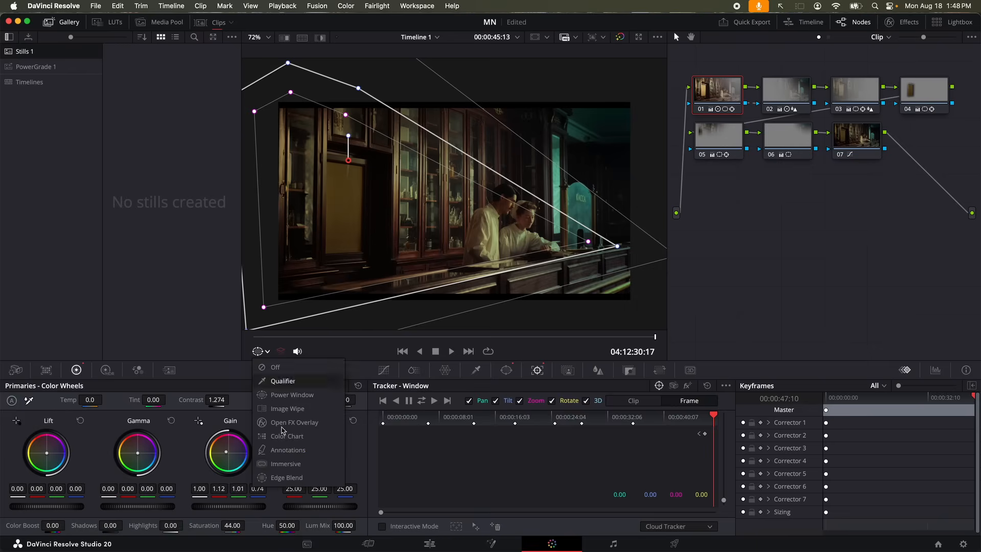
{"action": "left_click", "coordinate": [269, 463]}
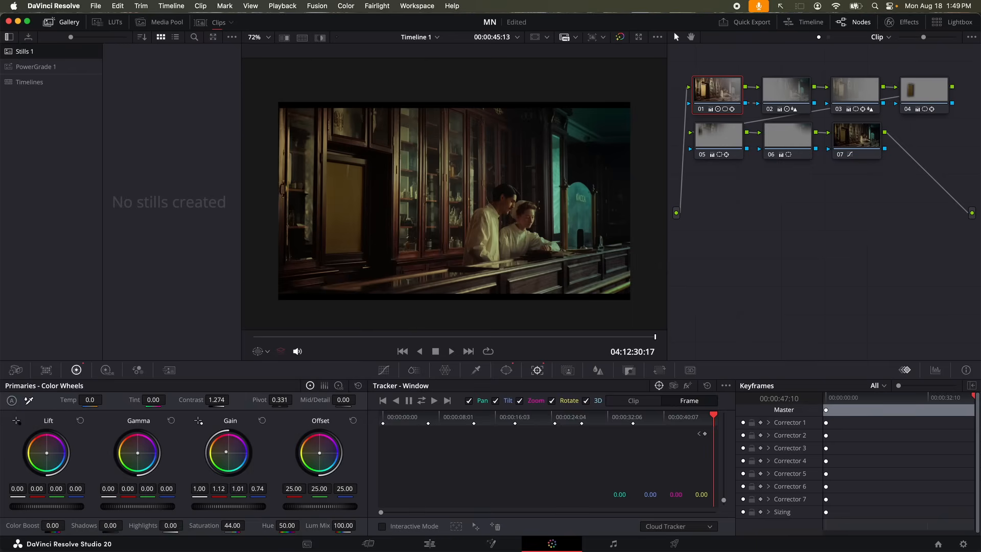
{"action": "left_click_drag", "start_coordinate": [228, 506], "coordinate": [241, 506]}
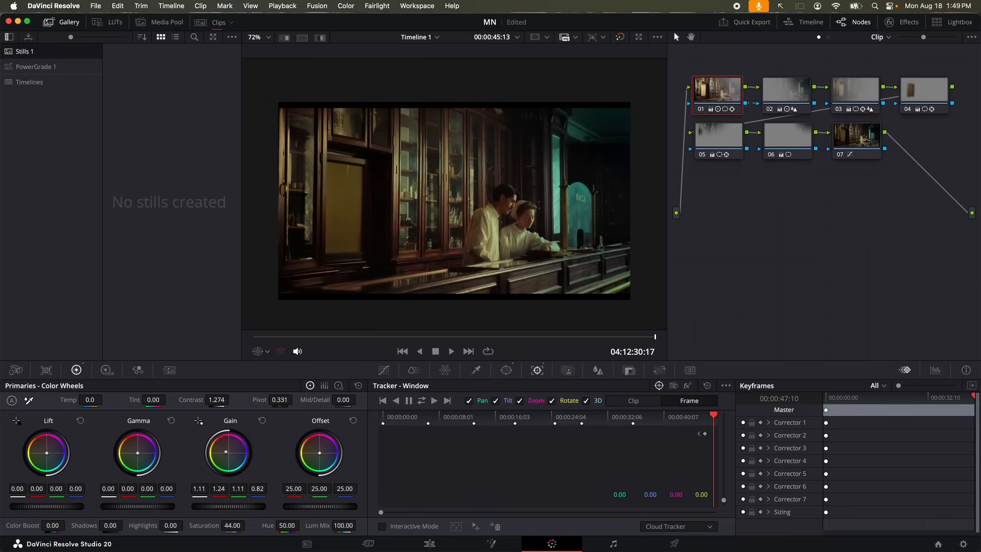
{"action": "left_click_drag", "start_coordinate": [232, 506], "coordinate": [228, 506]}
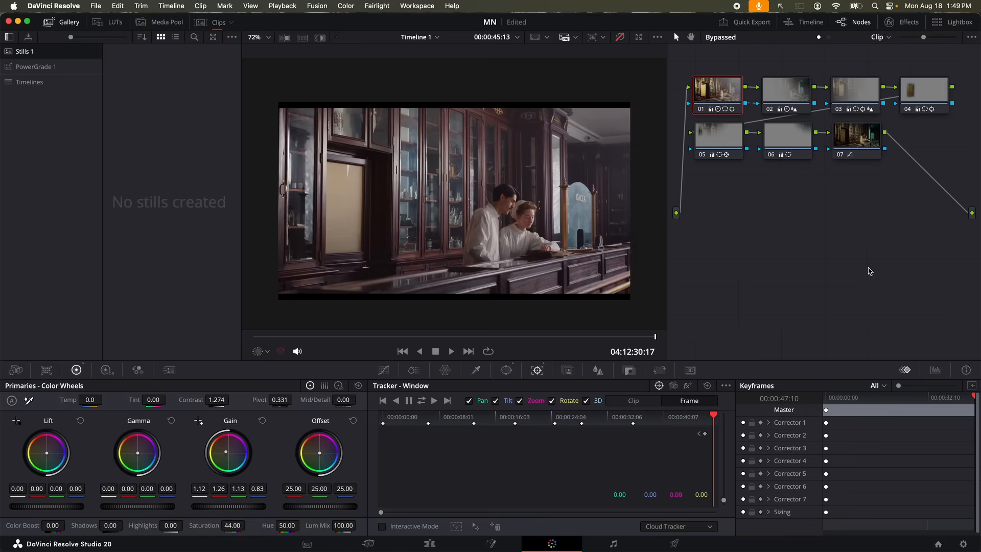
Toggle the grade bypass with Shift+D to compare against the original shot
{"action": "key", "text": "shift+d"}
{"action": "key", "text": "shift+d"}
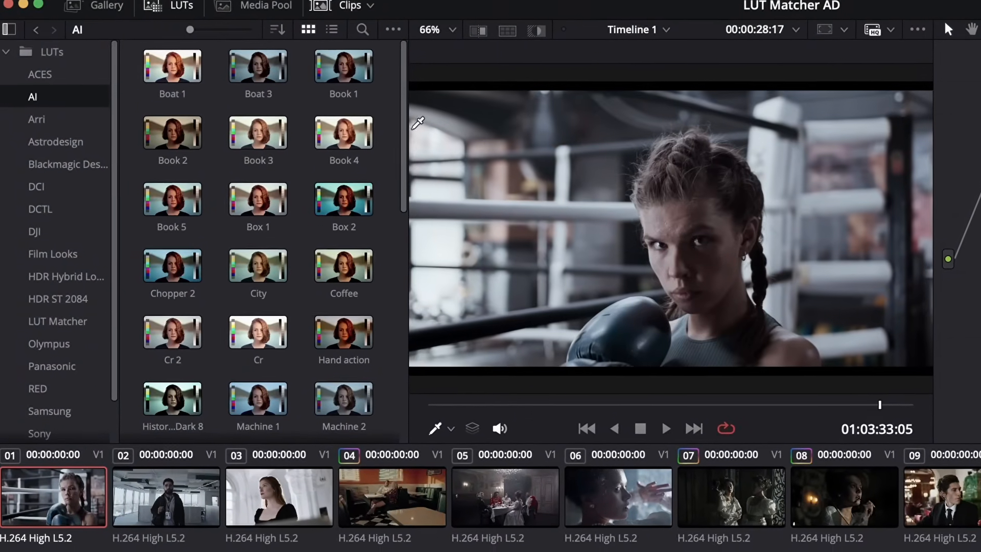
{"action": "scroll", "coordinate": [386, 163], "scroll_direction": "down", "scroll_amount": 2}
{"action": "scroll", "coordinate": [422, 176], "scroll_direction": "down", "scroll_amount": 2}
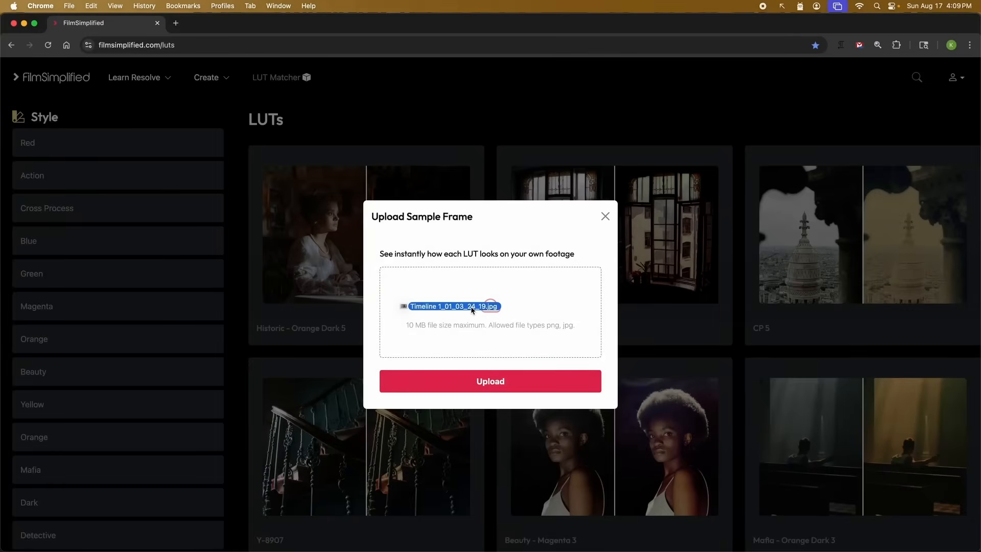
Upload the exported still to LUT Matcher, preview SP-A25, and apply it to node 01 in Resolve
{"action": "left_click_drag", "start_coordinate": [471, 309], "coordinate": [472, 309]}
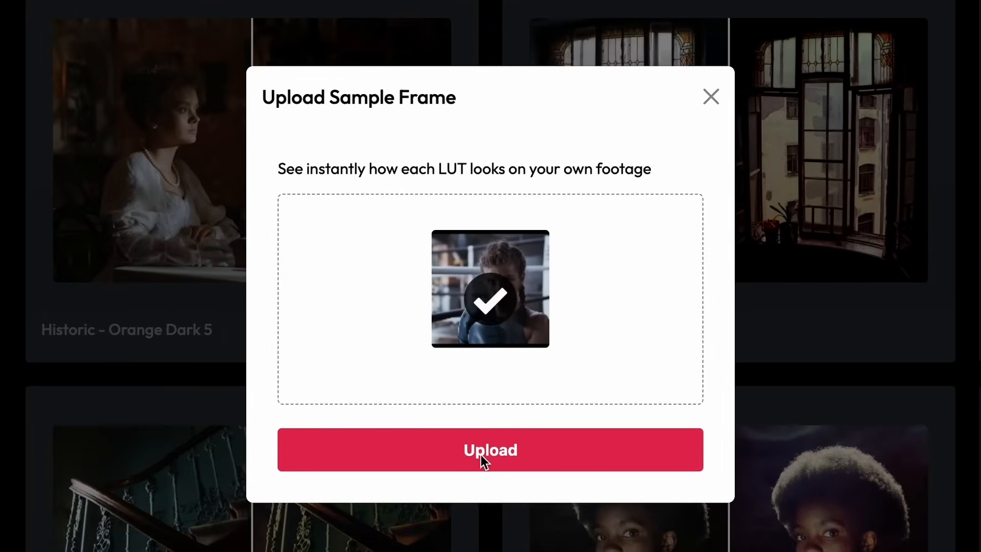
{"action": "left_click", "coordinate": [485, 450]}
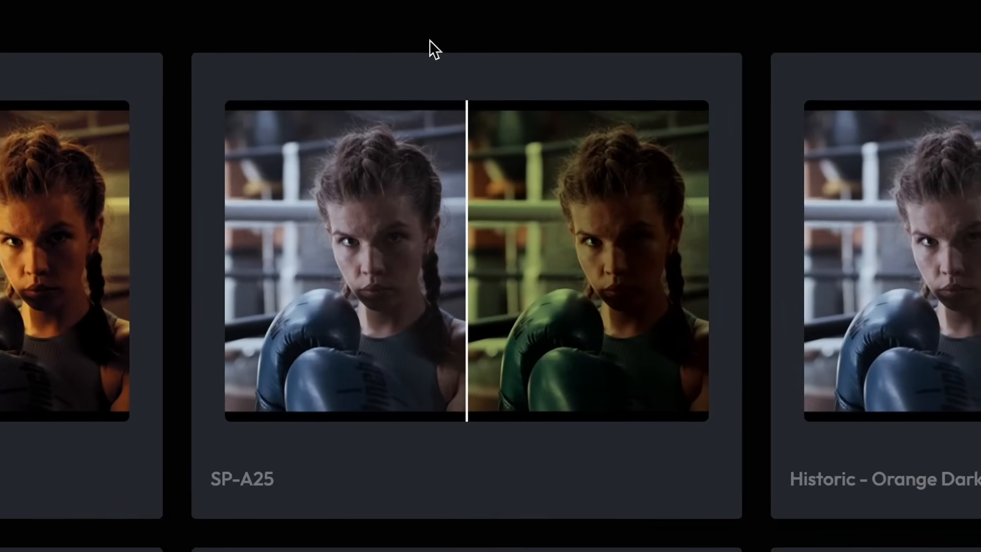
{"action": "left_click", "coordinate": [600, 274]}
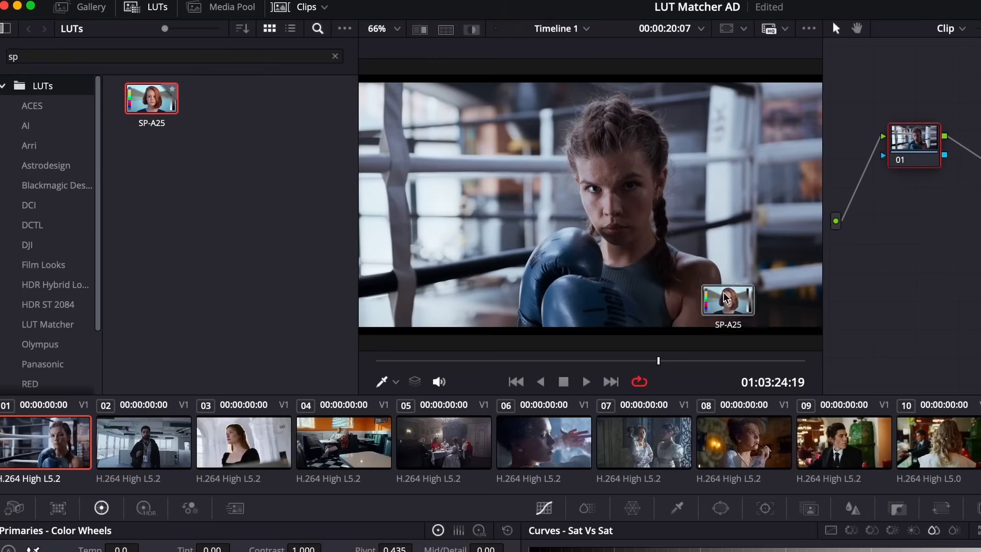
{"action": "left_click_drag", "start_coordinate": [909, 174], "coordinate": [912, 152]}
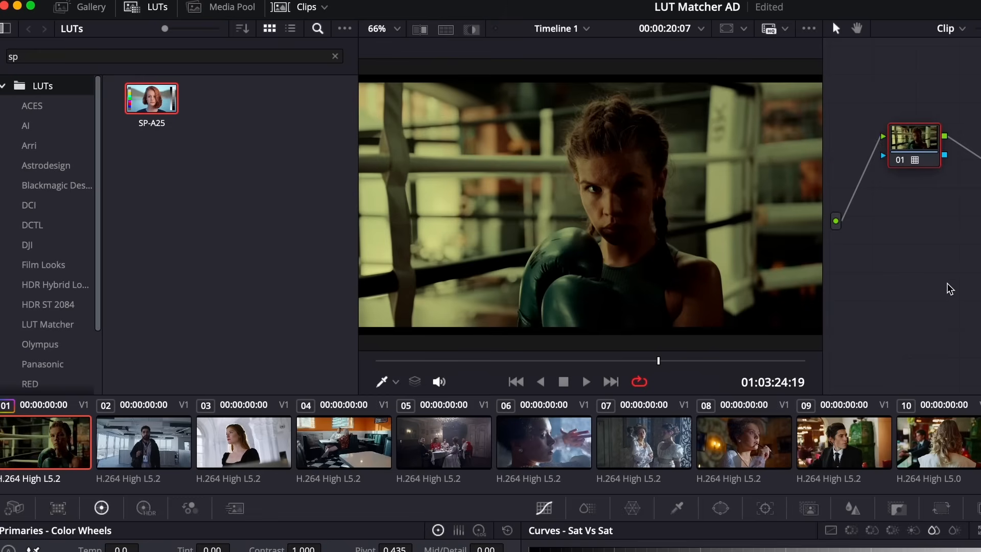